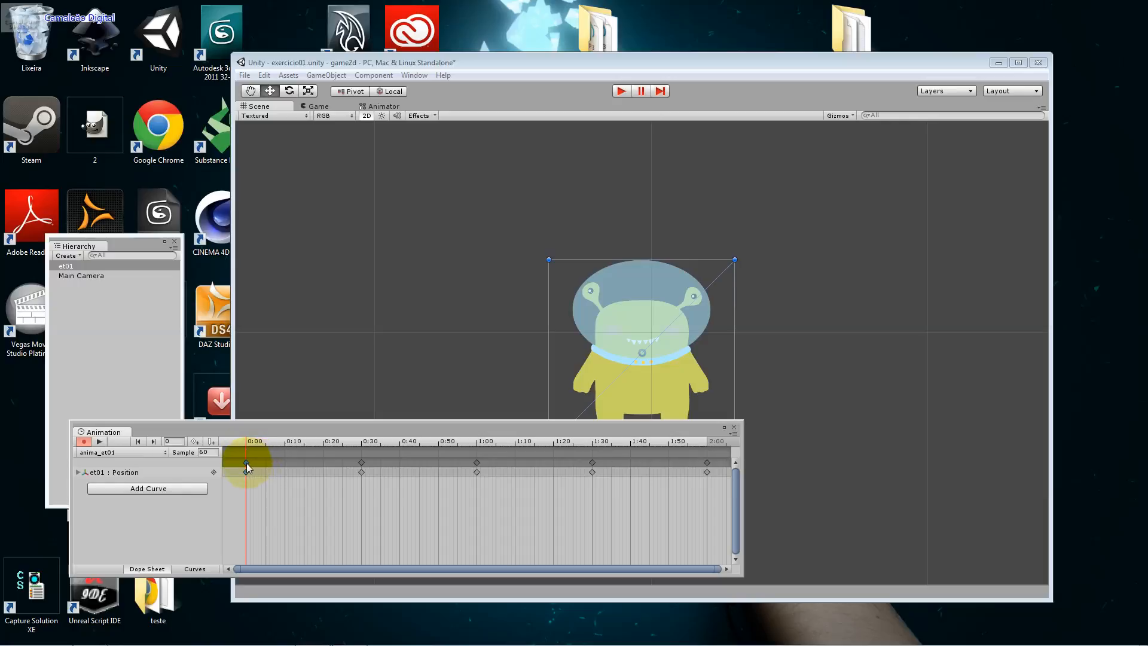
Step: Scrub the anima_et01 timeline between the 0:30 key and frame 16 to review the sprite's movement
click(360, 463)
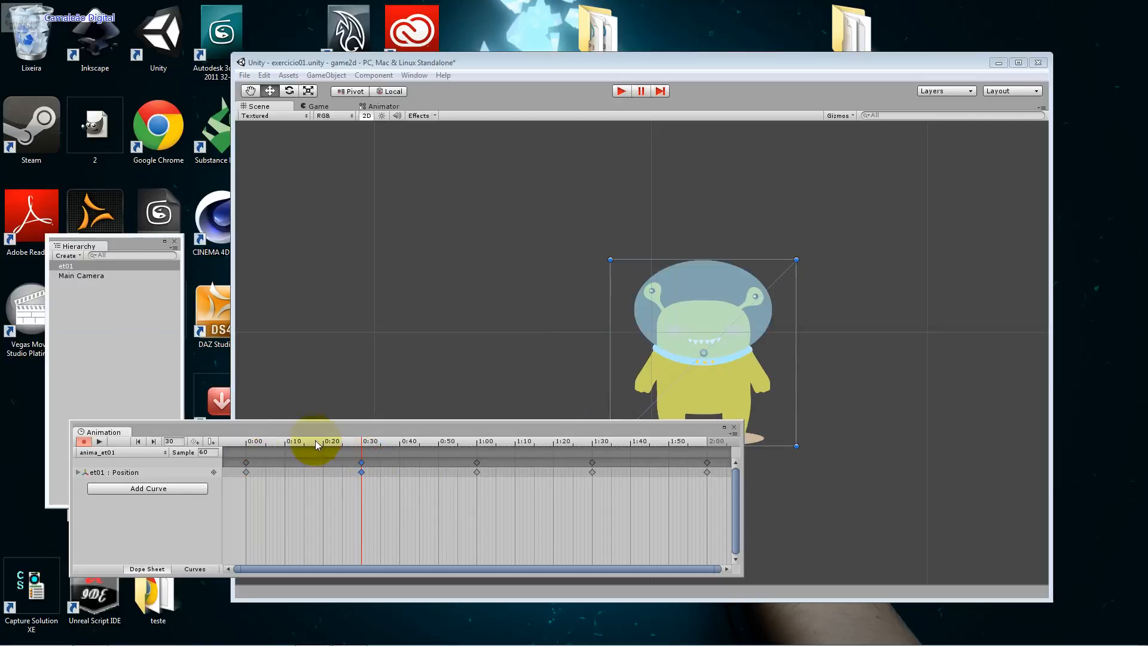
click(352, 443)
drag(353, 445, 331, 461)
click(174, 441)
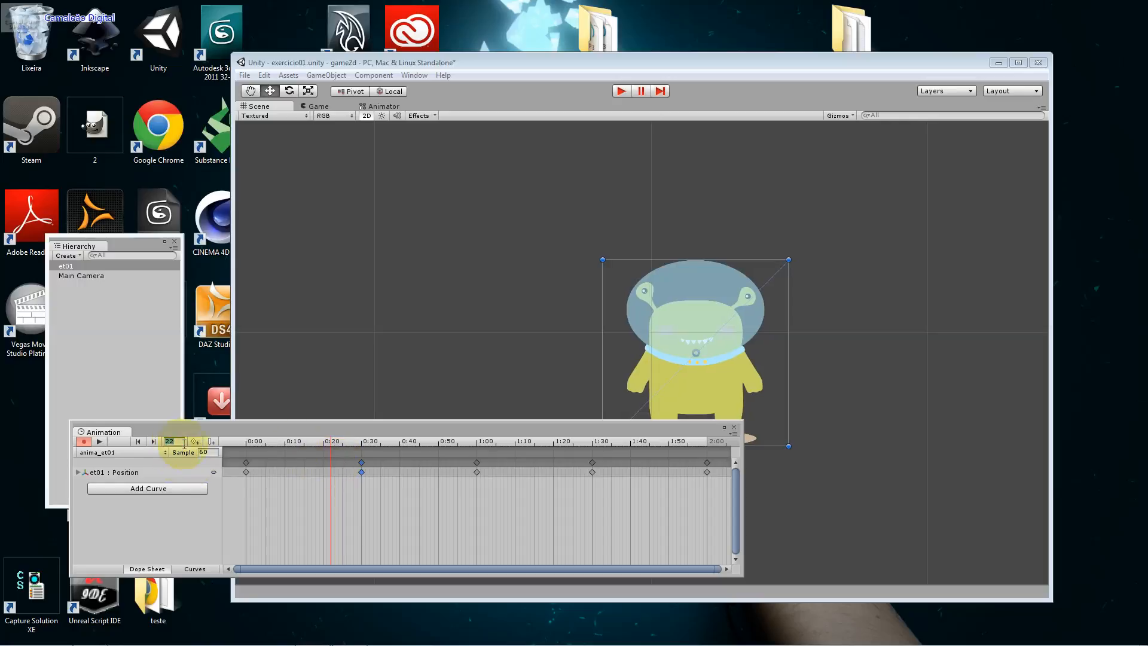
click(329, 442)
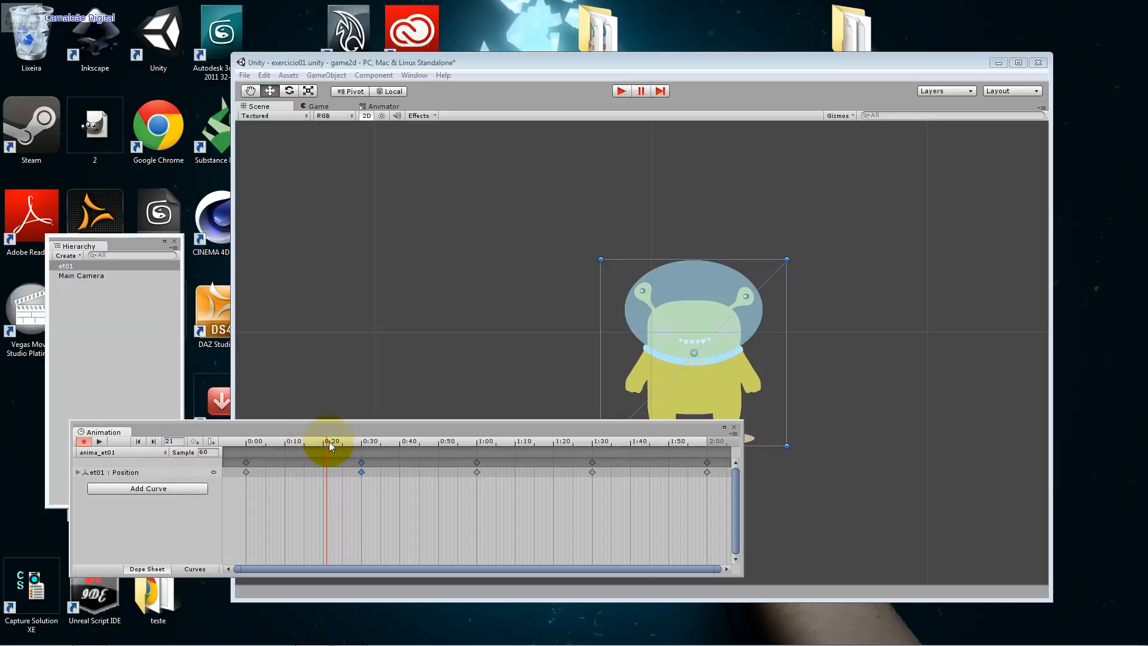
drag(328, 442, 308, 446)
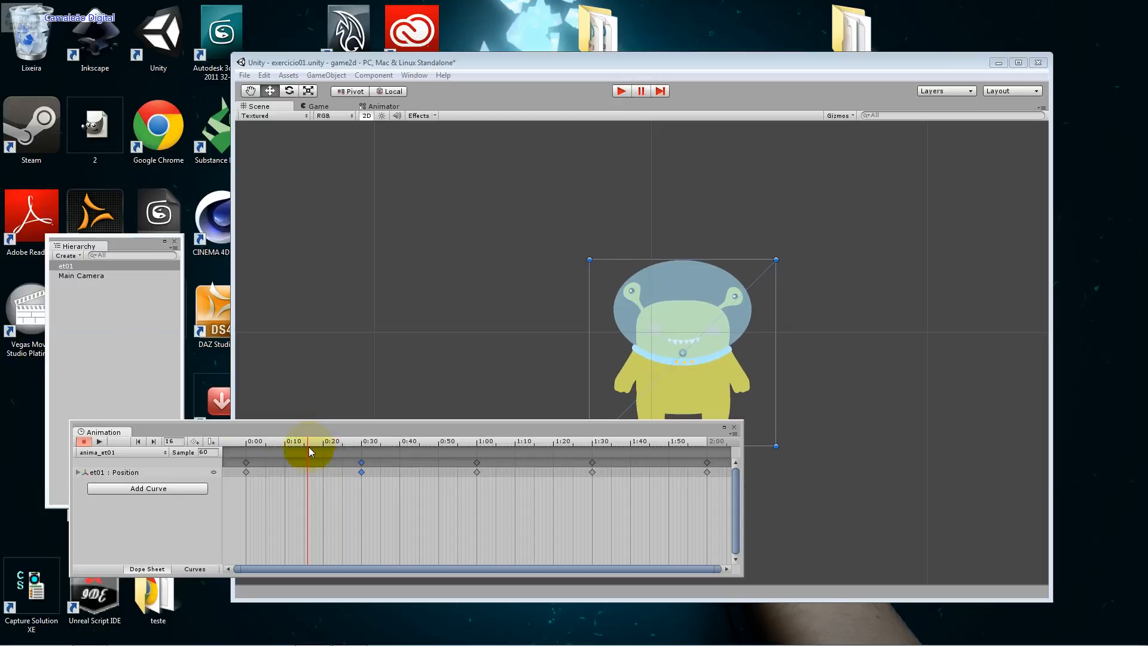
Step: Examine the x, y and z components of the et01 Position curve and its key options
click(82, 474)
click(78, 472)
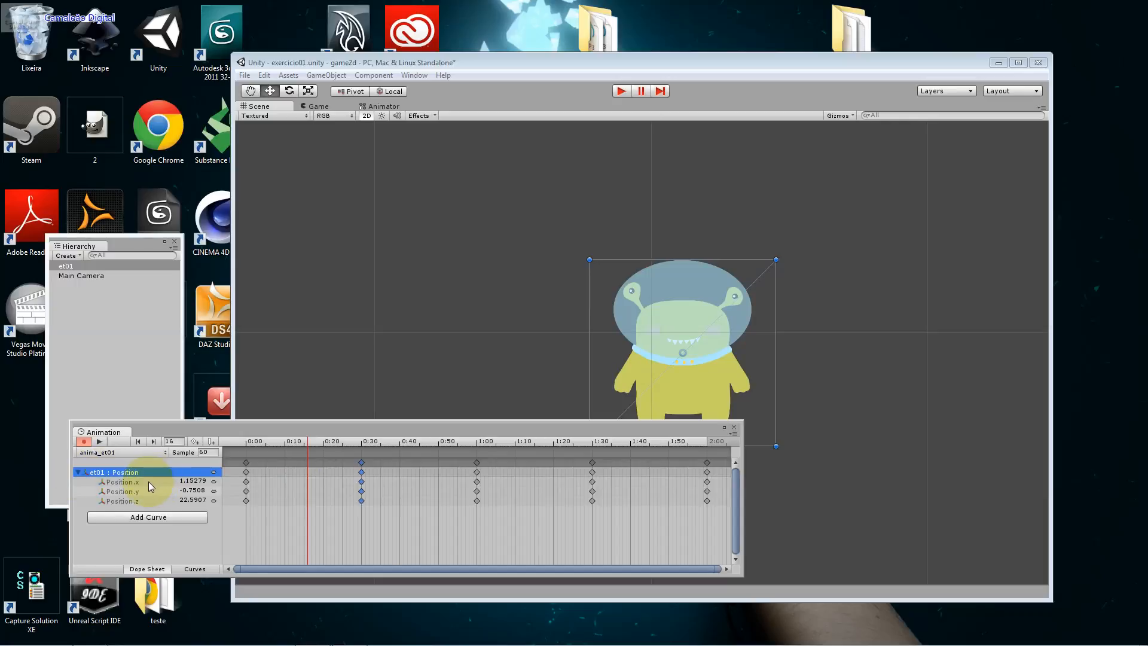
click(77, 473)
right_click(112, 468)
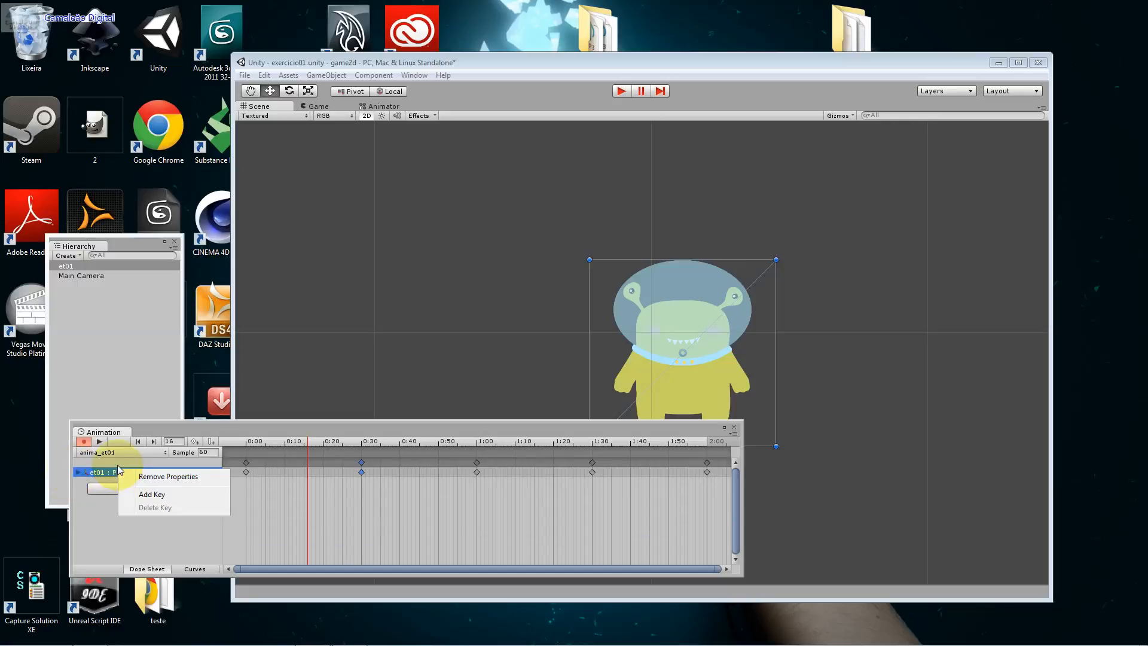
click(110, 461)
click(117, 472)
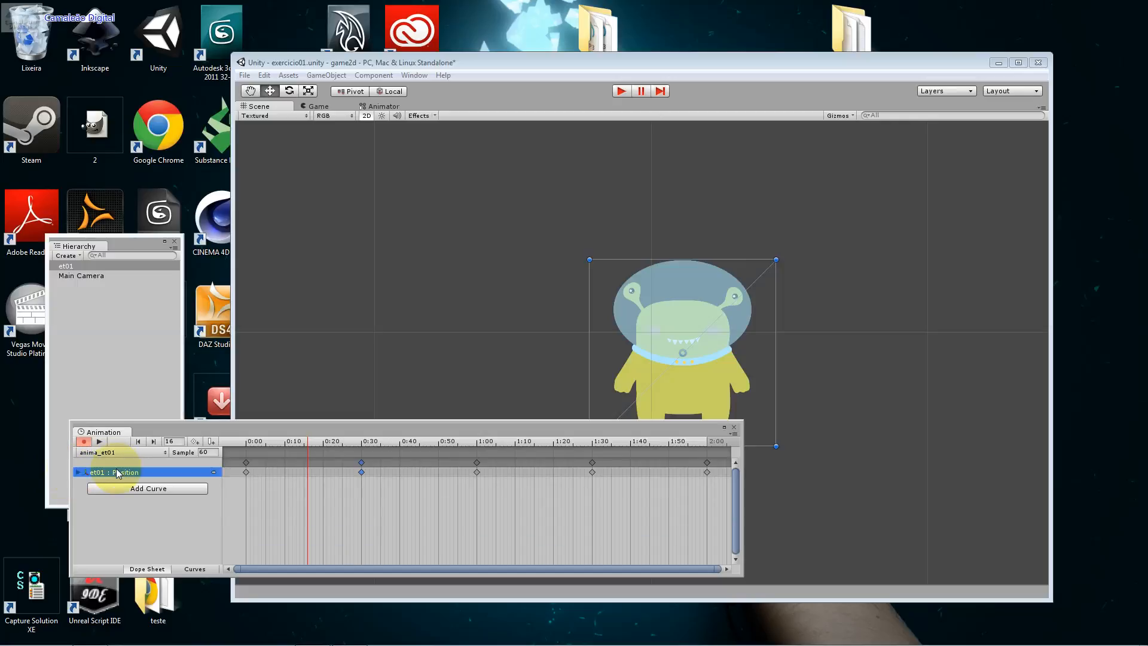
Step: Add a Transform Rotation curve for et01 to the animation clip
click(131, 489)
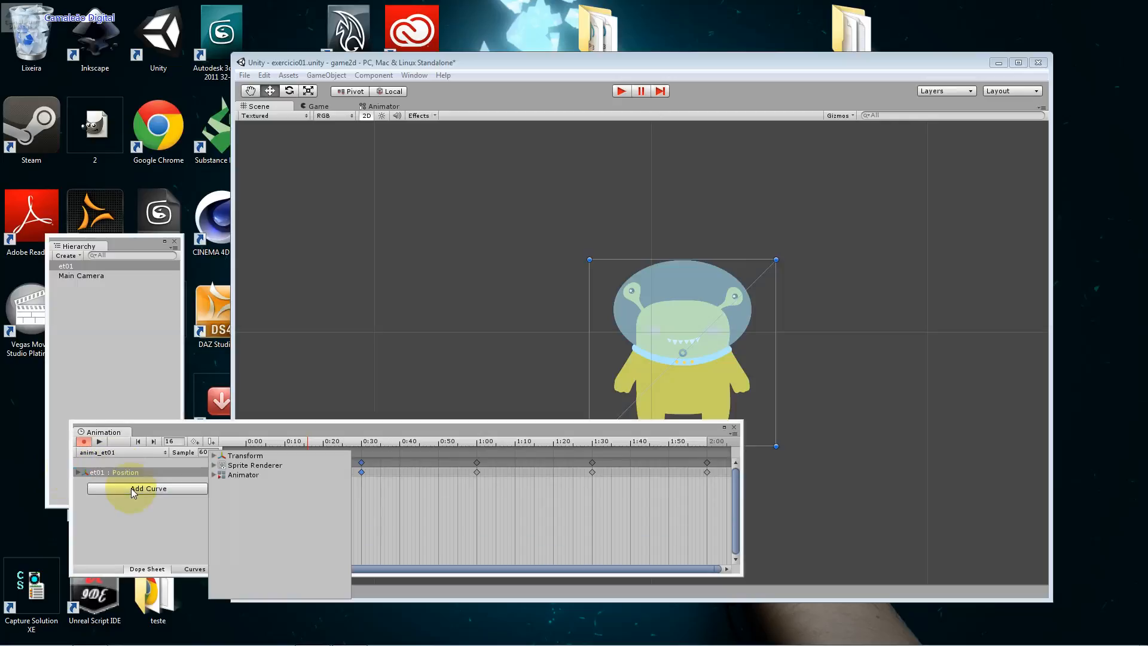
click(213, 456)
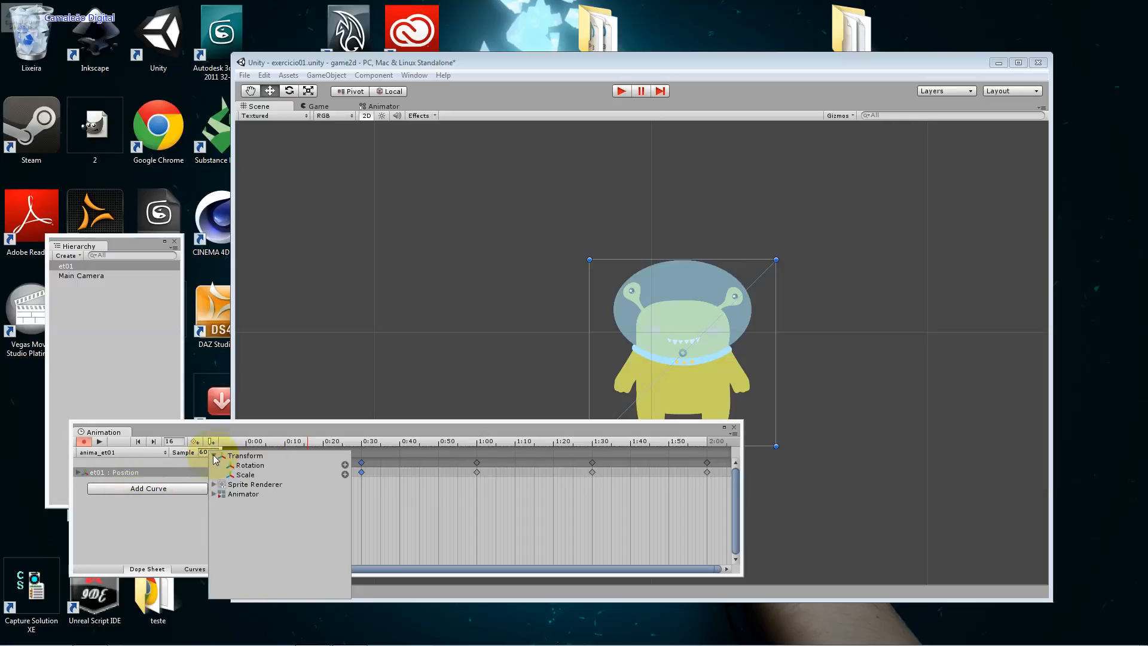
click(345, 465)
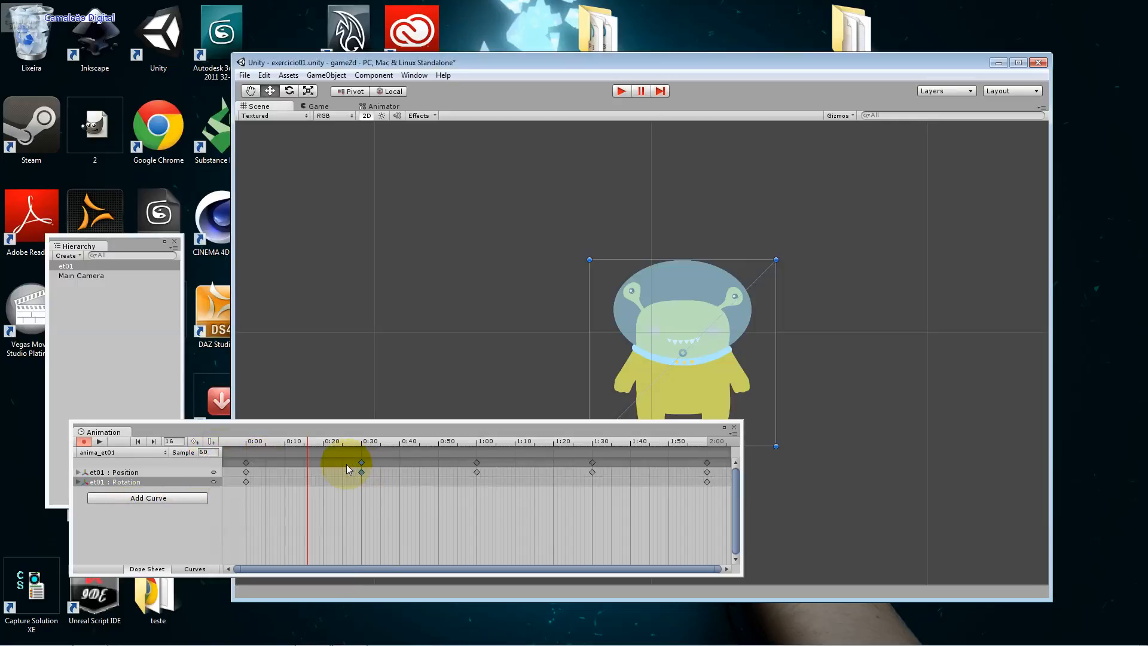
Step: Select the Position key at frame 0 and examine its x, y and z values
click(159, 472)
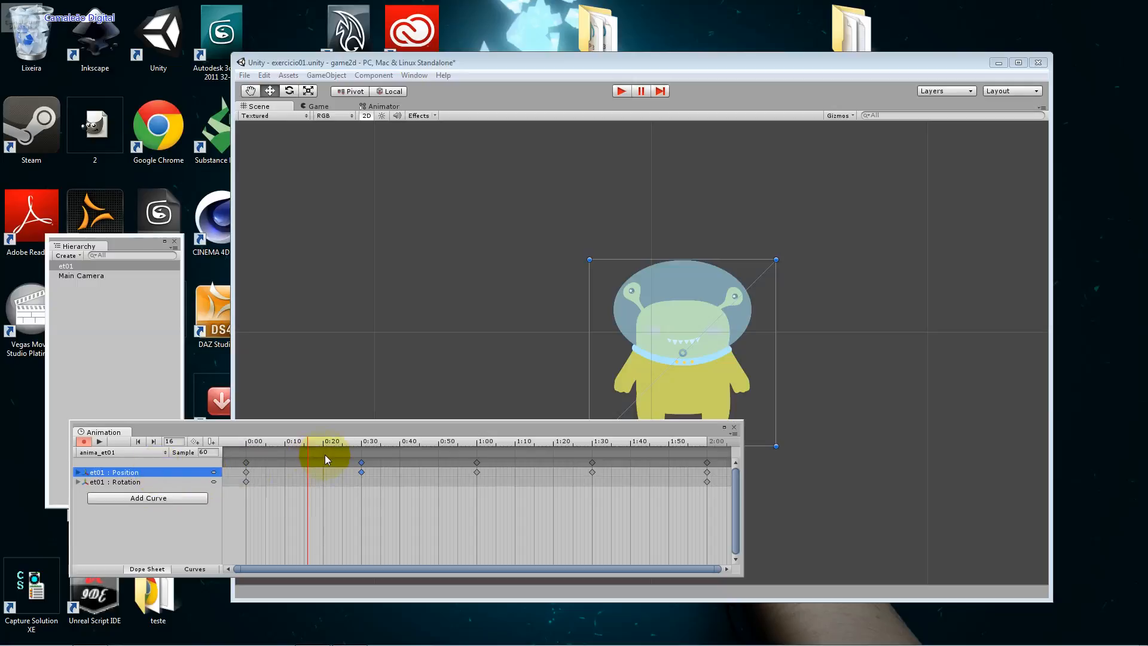
click(246, 472)
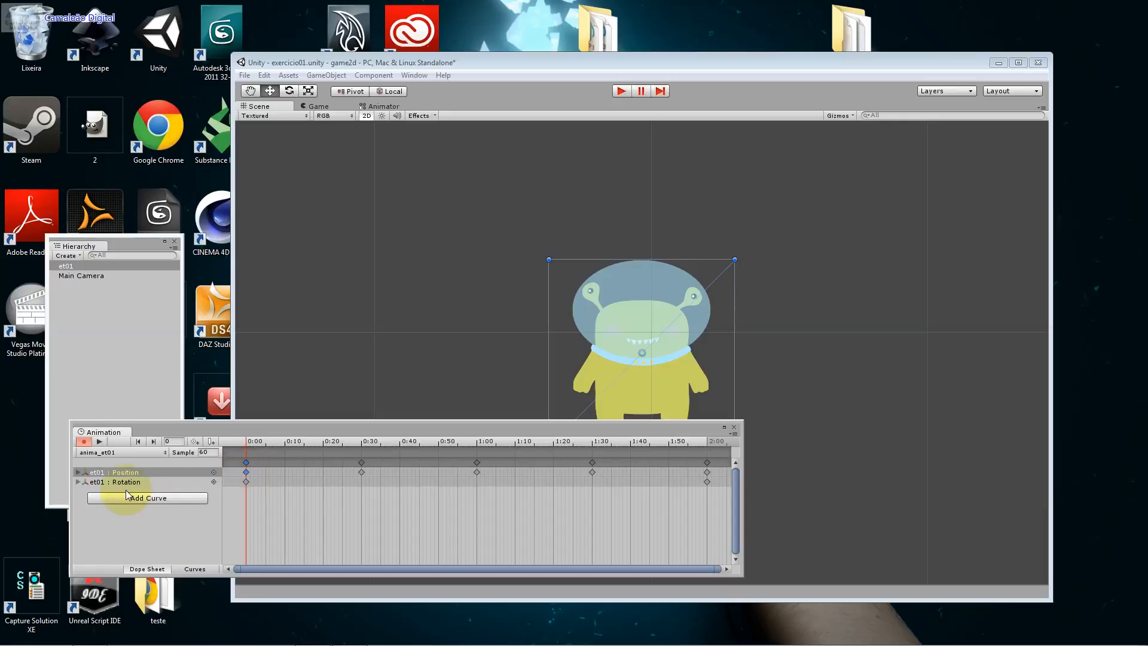
click(77, 473)
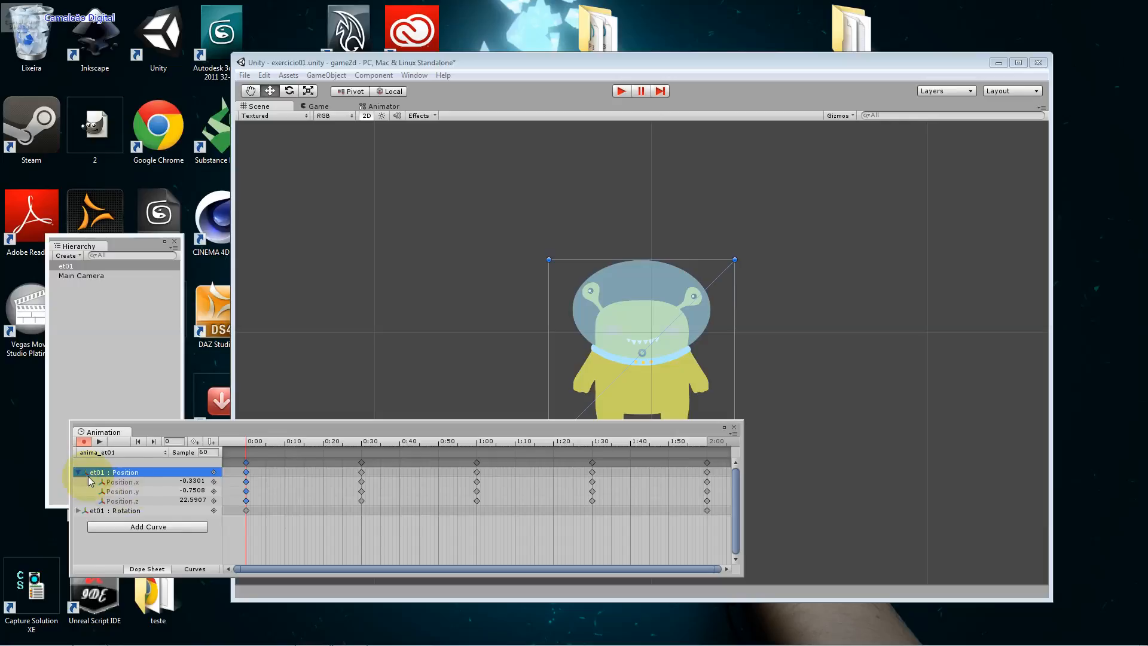
click(129, 482)
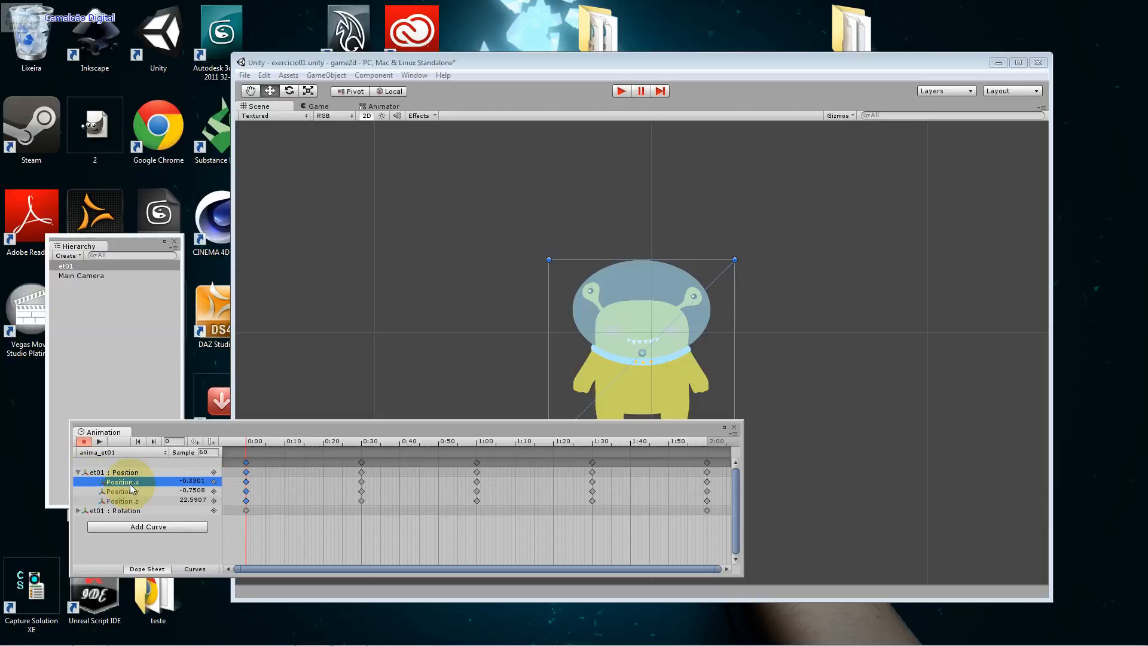
click(159, 490)
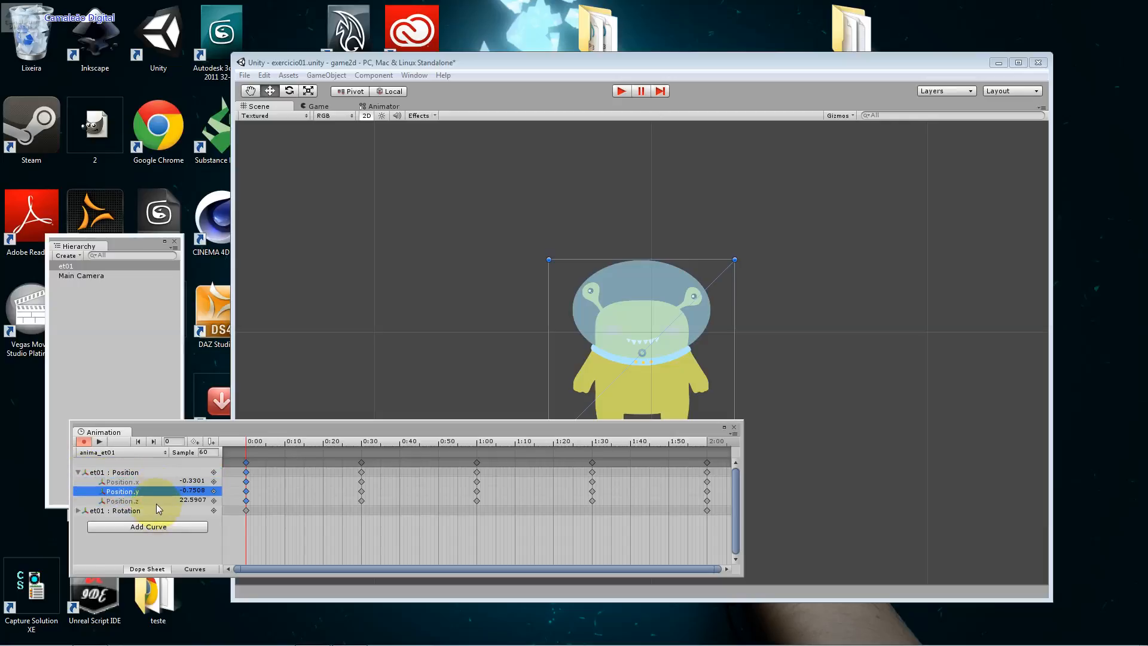
click(166, 501)
click(167, 483)
drag(202, 480, 164, 479)
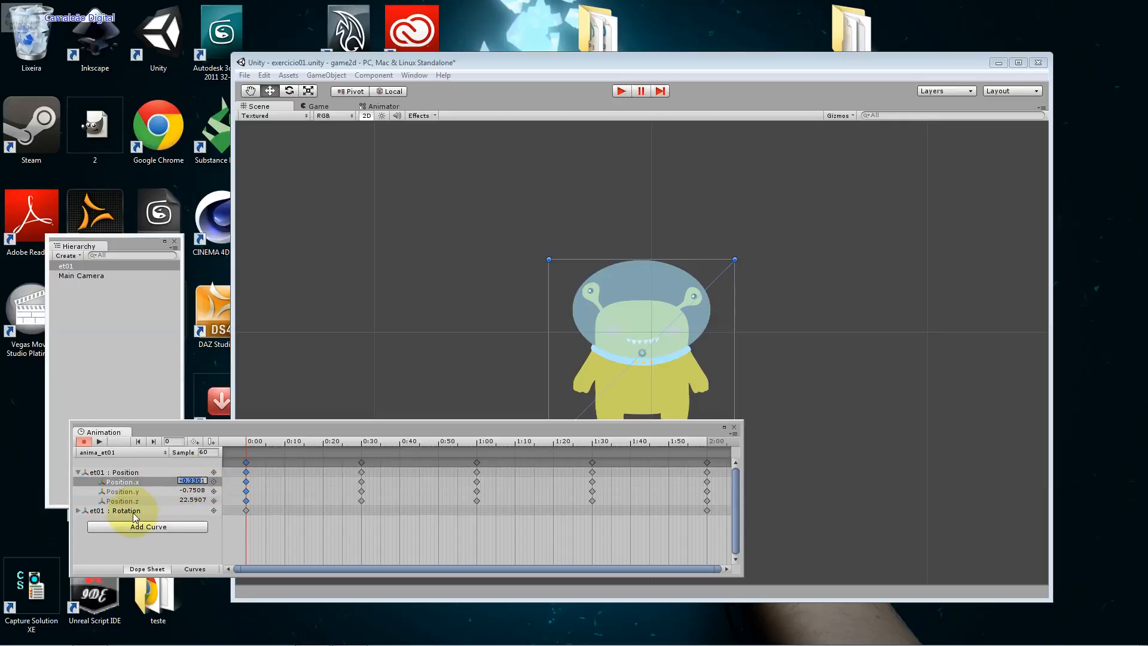
Step: Collapse the Position curve and expand the Rotation curve into its x, y and z components
click(79, 472)
click(78, 483)
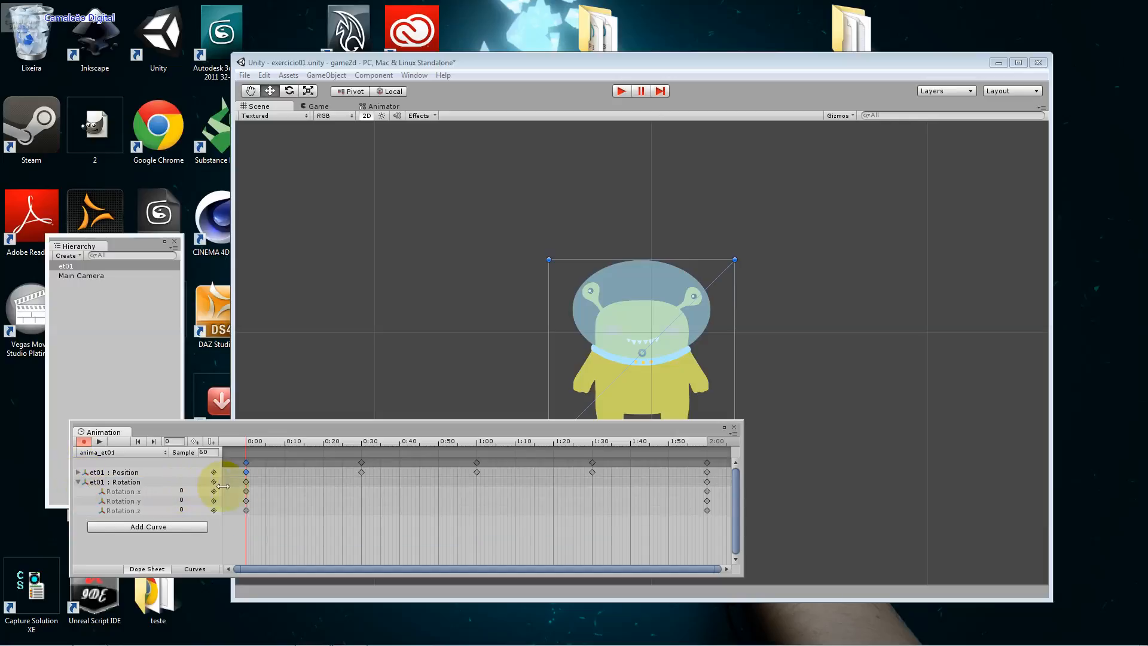
click(78, 473)
click(77, 473)
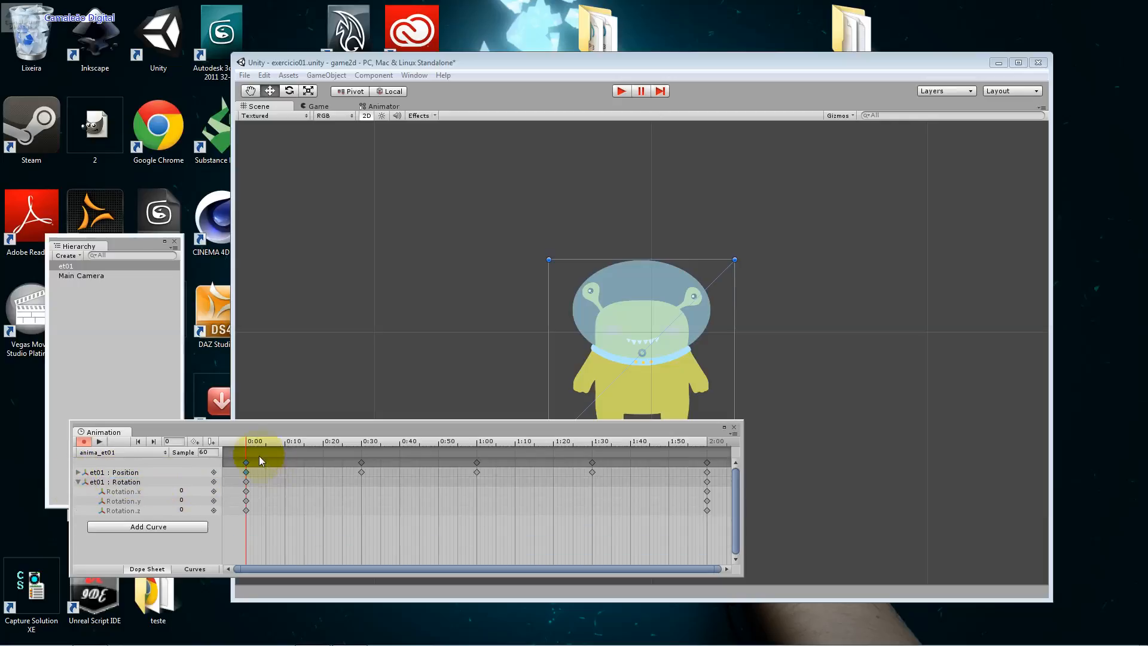
Step: Scrub the animation between frames 10 and 30, leaving the playhead at frame 30
drag(248, 442, 293, 462)
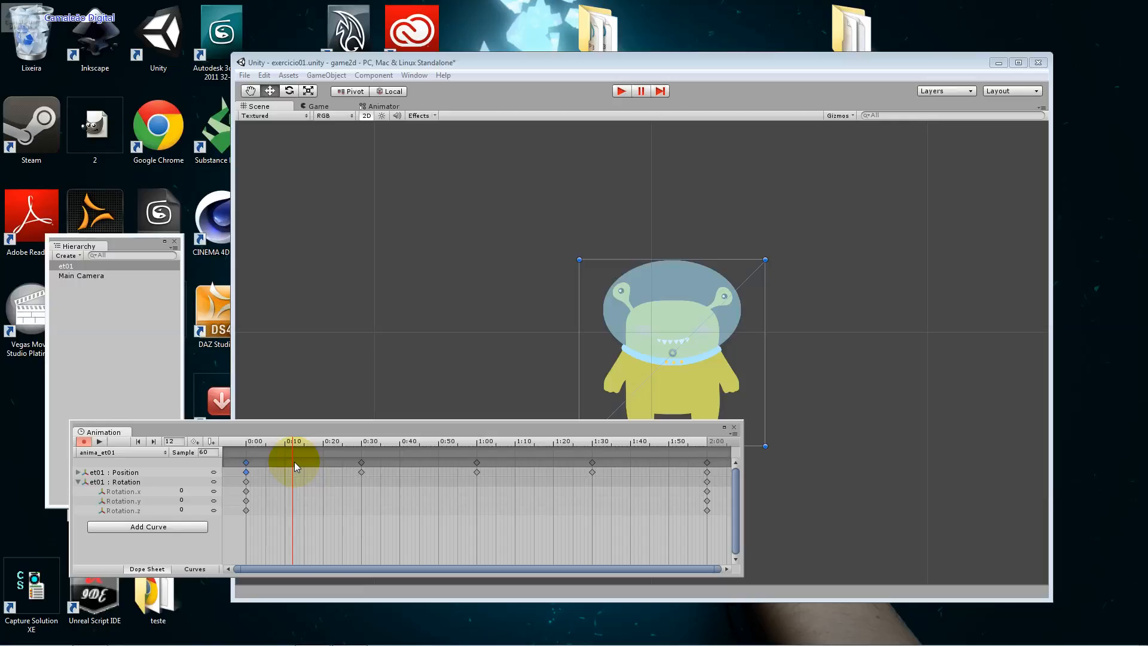
drag(294, 461, 363, 479)
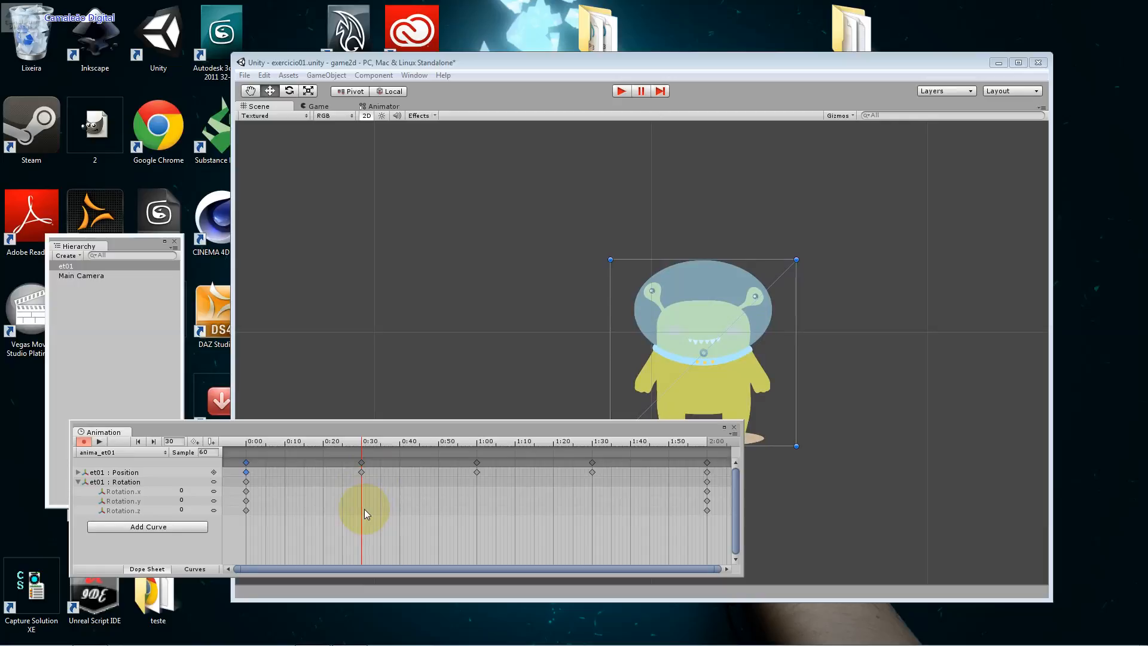
drag(362, 444, 286, 447)
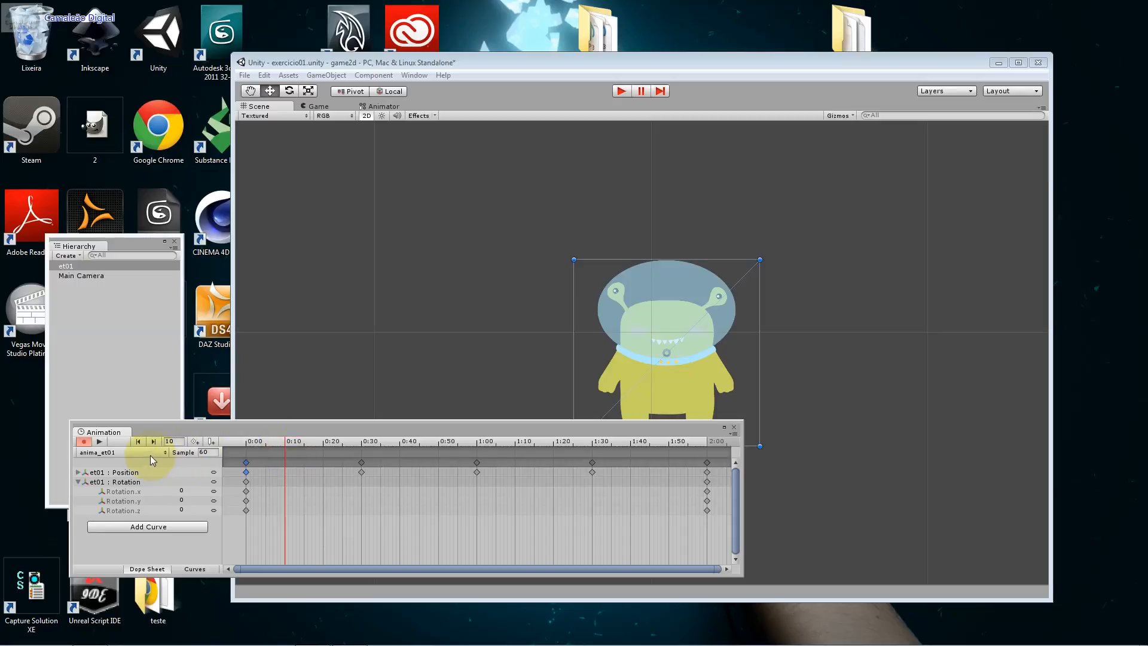
click(183, 440)
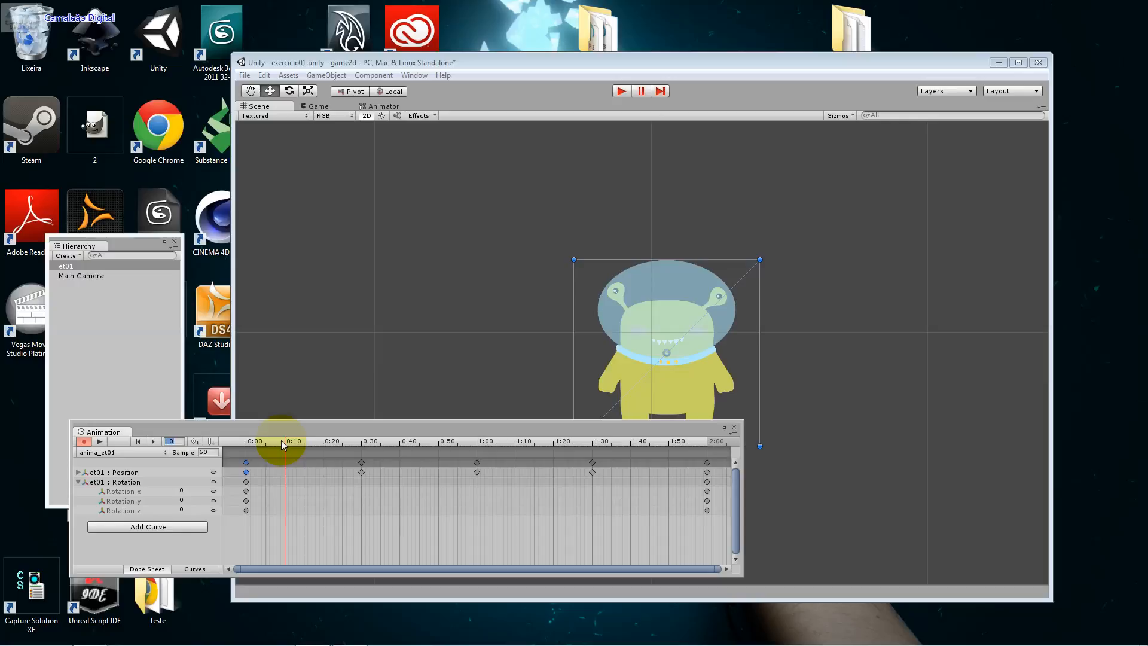
drag(308, 441, 362, 444)
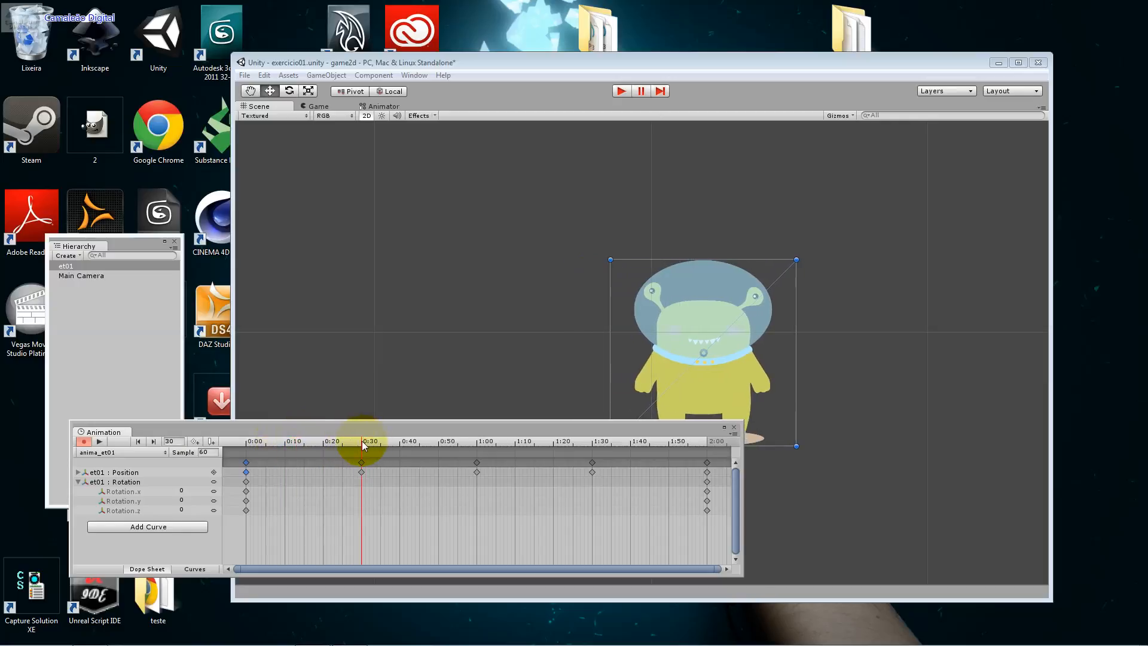
click(170, 441)
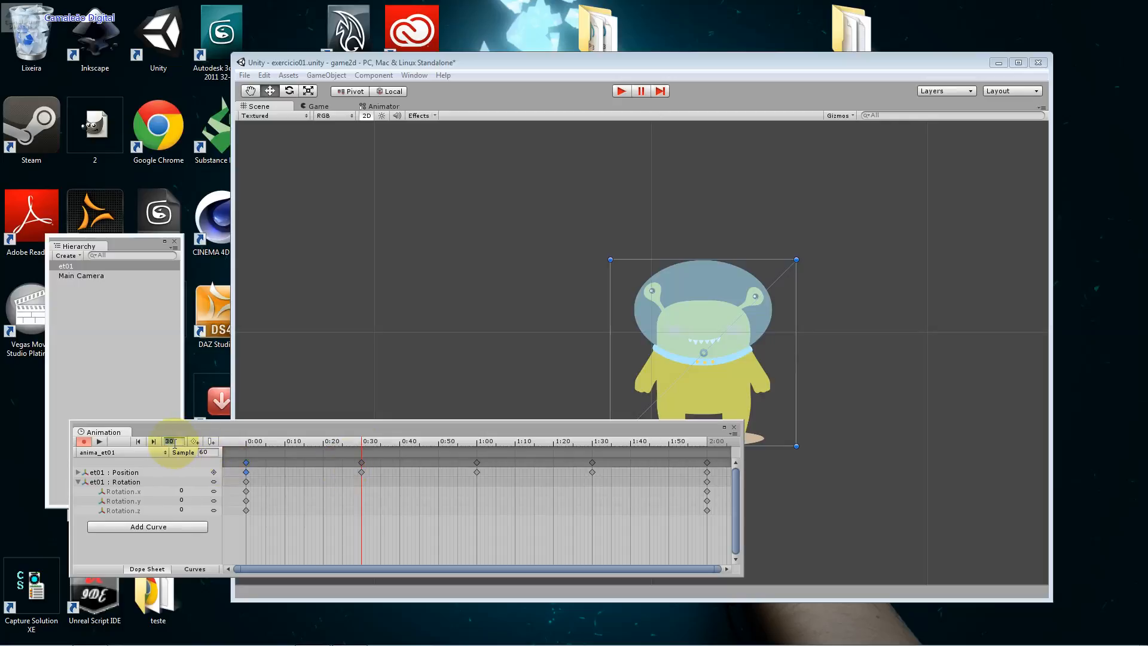
Step: Try Rotation.x values of 15, 90 and 45 for et01 at frame 30
click(181, 491)
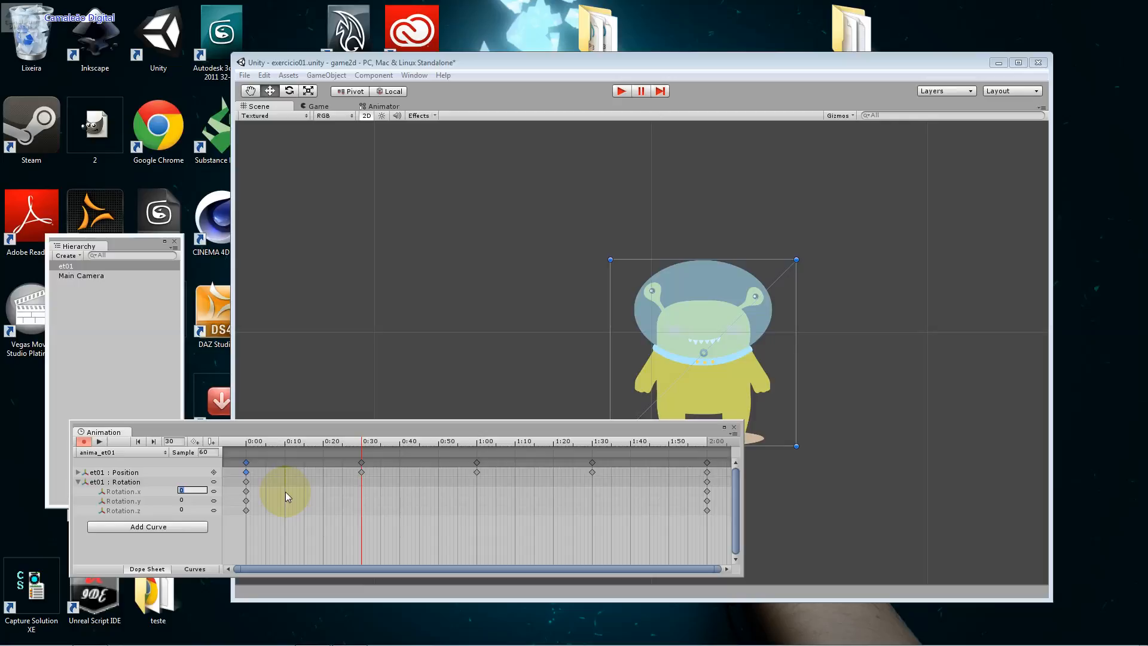
text(15)
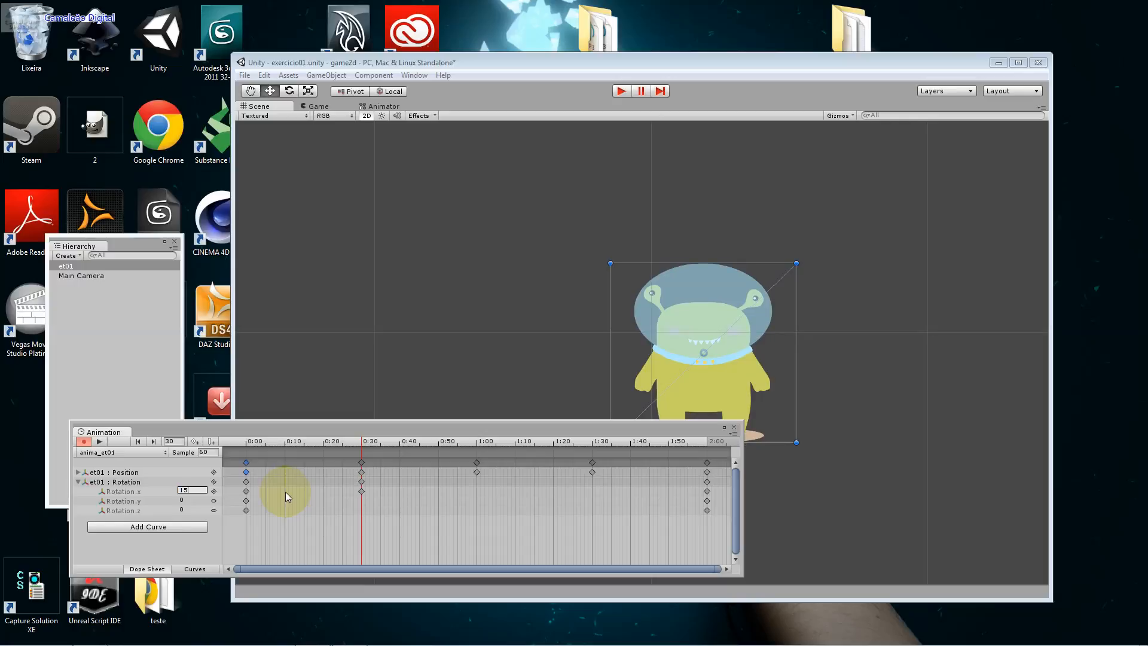
key(BackSpace)
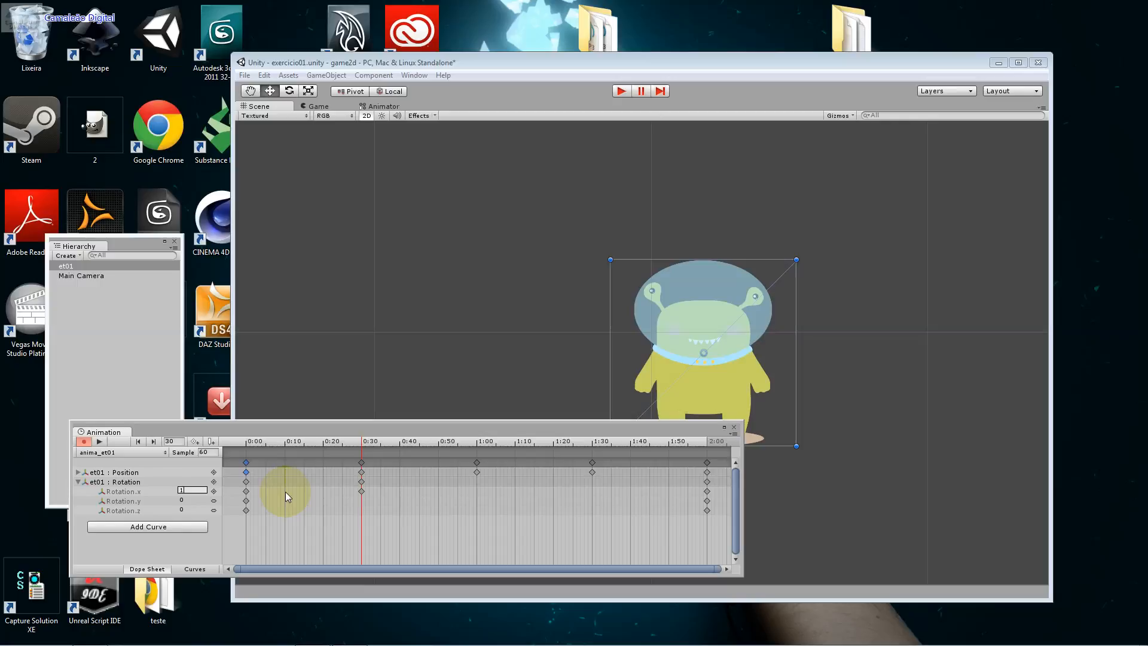
text(90)
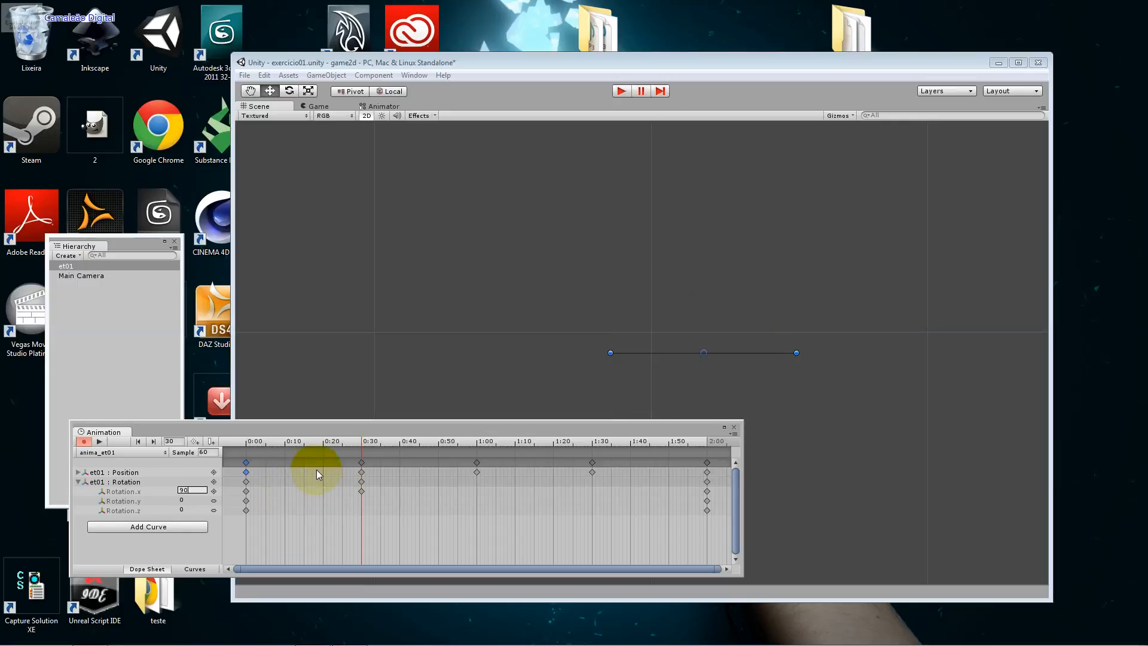
click(194, 490)
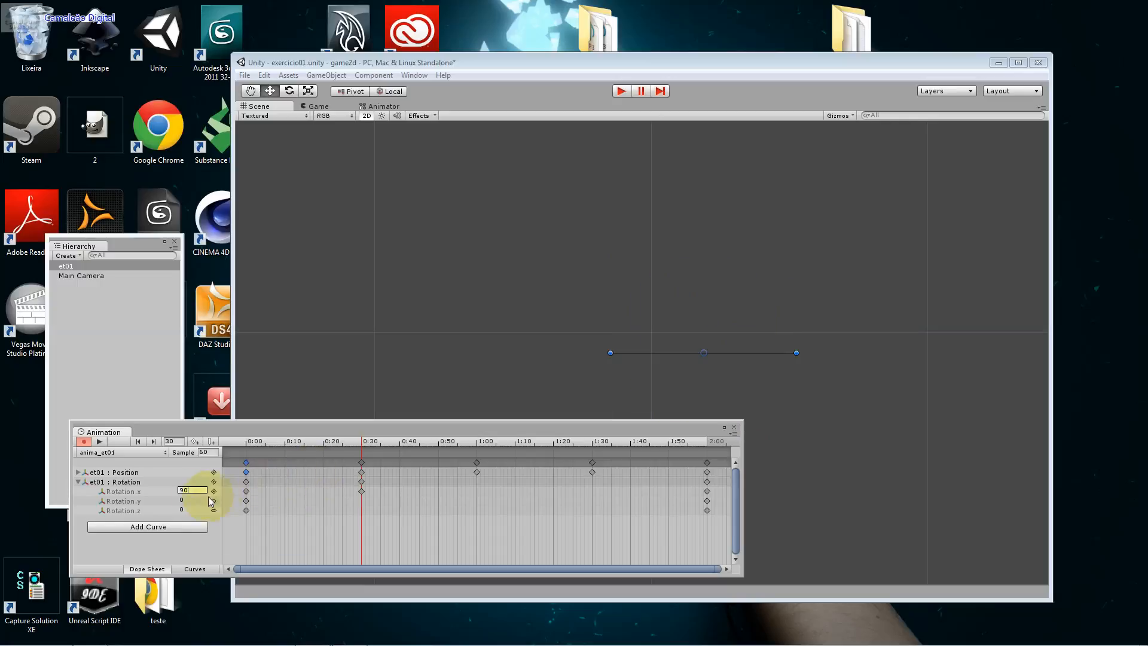
text(45)
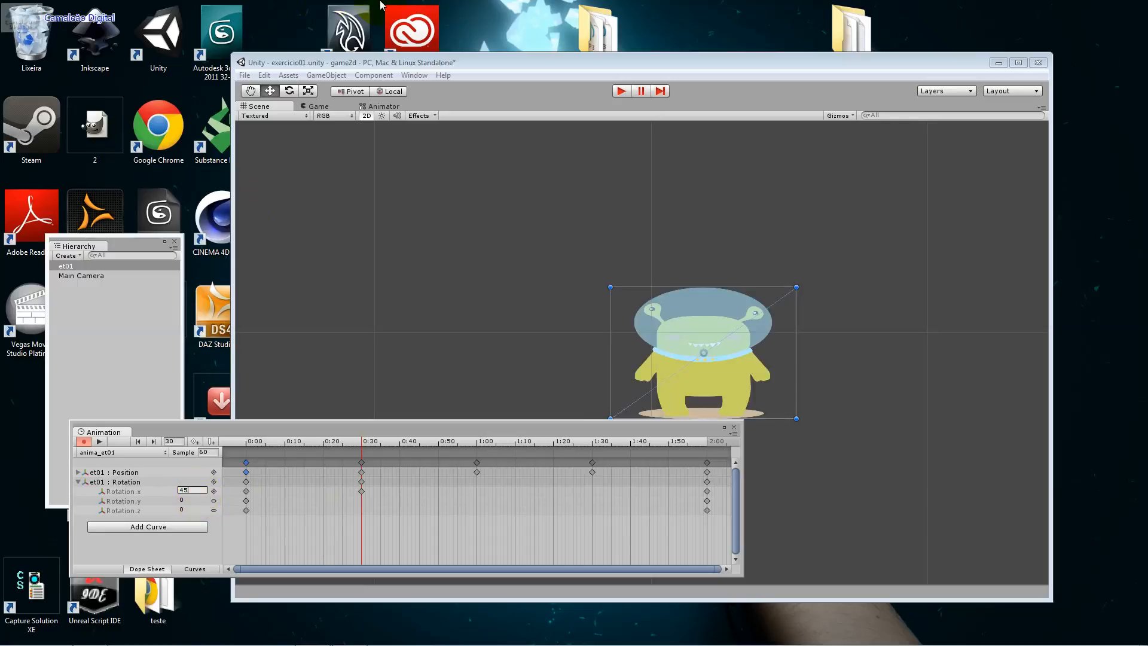
Step: Inspect the tilted sprite from the side in the 3D scene view, and return to the 2D view
click(366, 116)
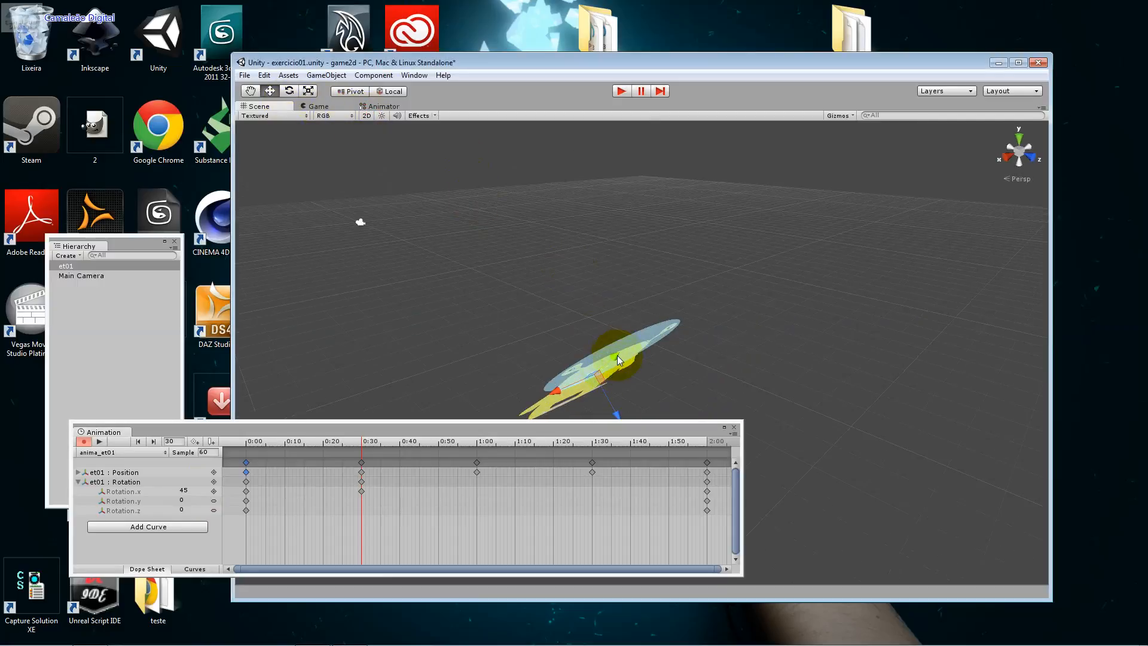
alt+drag(536, 307, 651, 275)
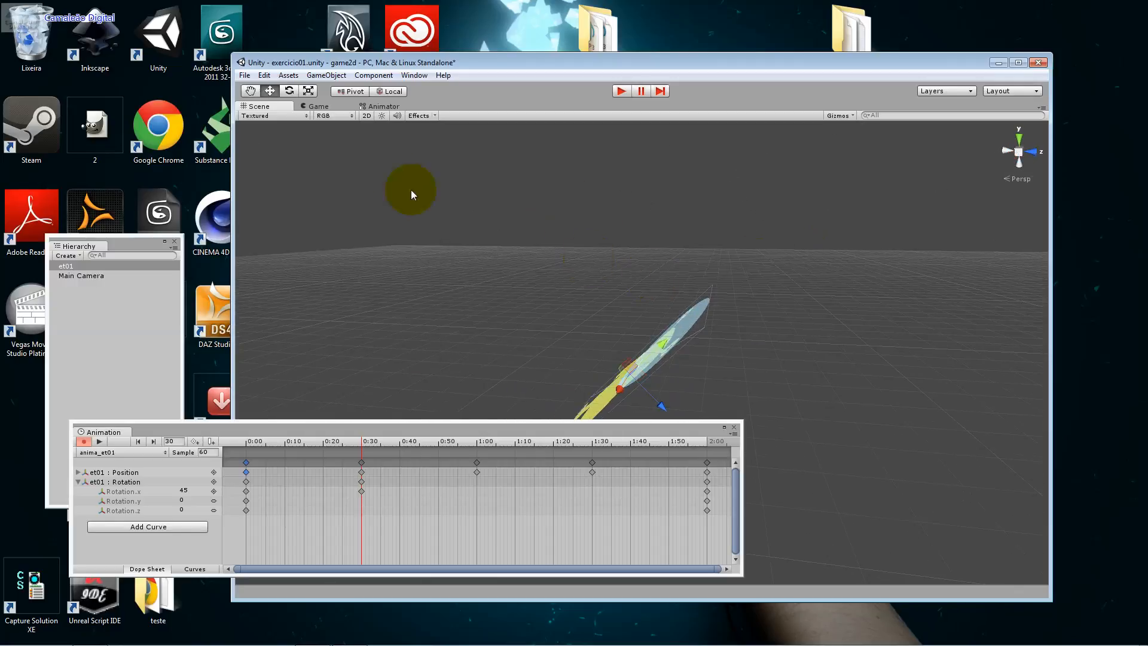
click(366, 117)
Step: At frame 30, reset et01's Rotation.x to 0 and try Rotation.y values of 90 and 45
click(187, 489)
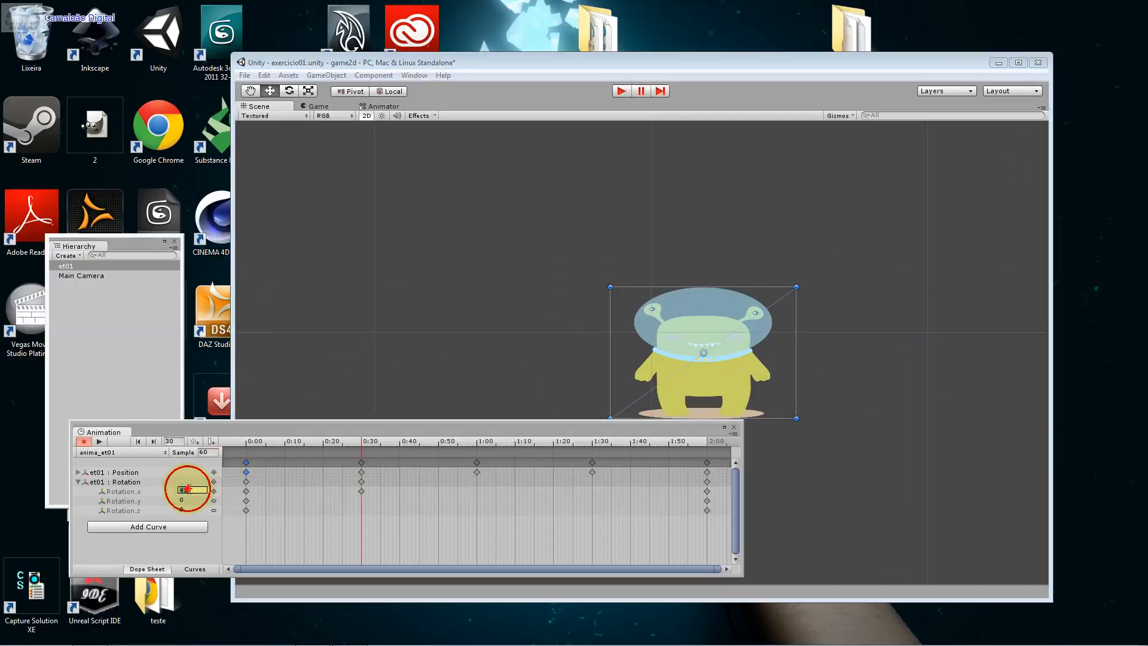
text(0)
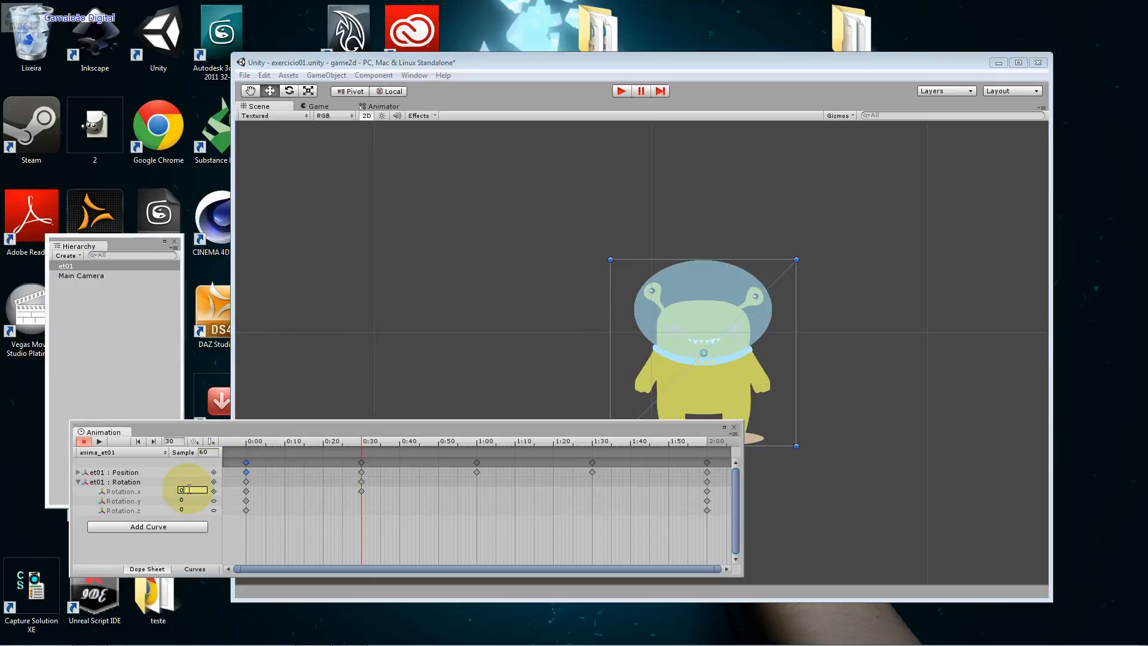
click(196, 502)
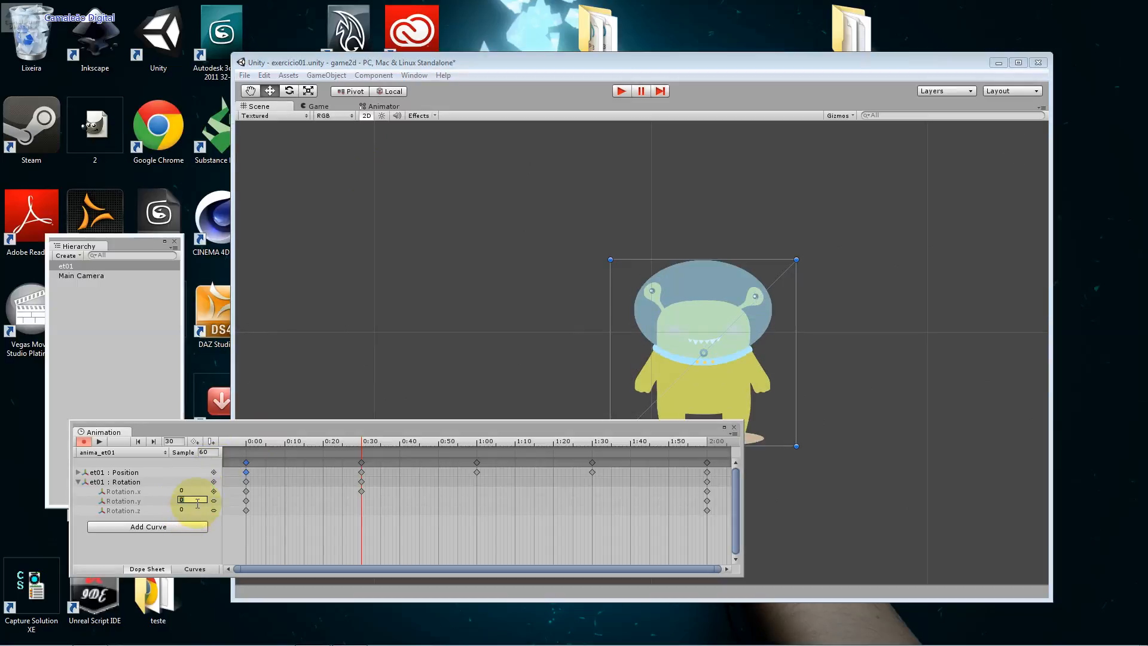
text(90)
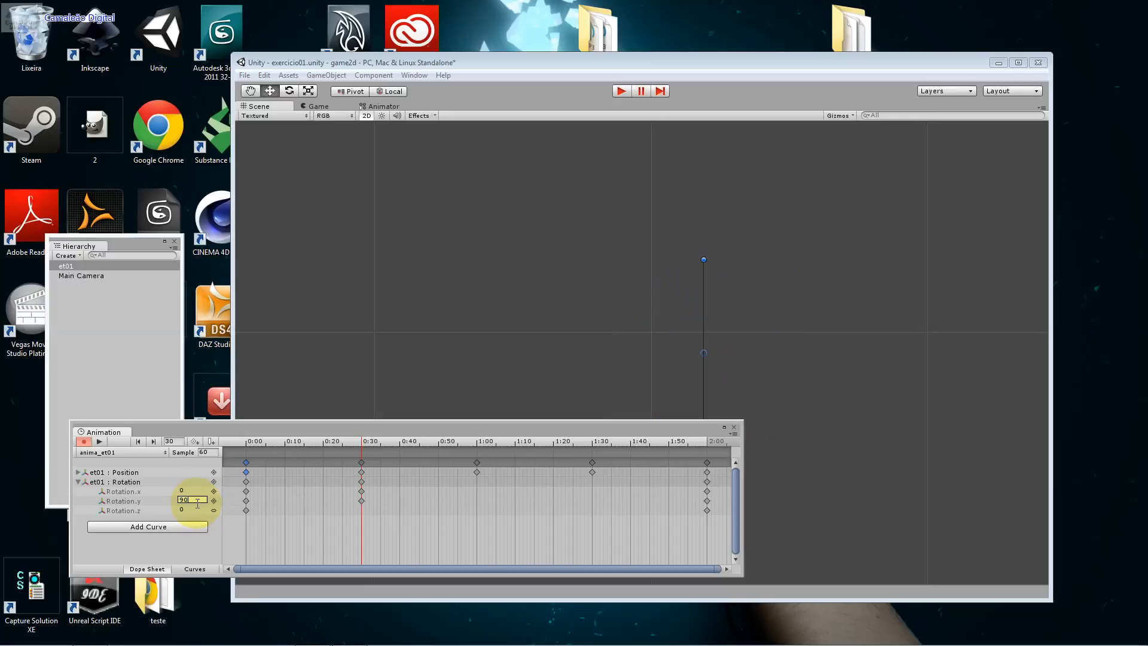
double_click(197, 503)
text(45)
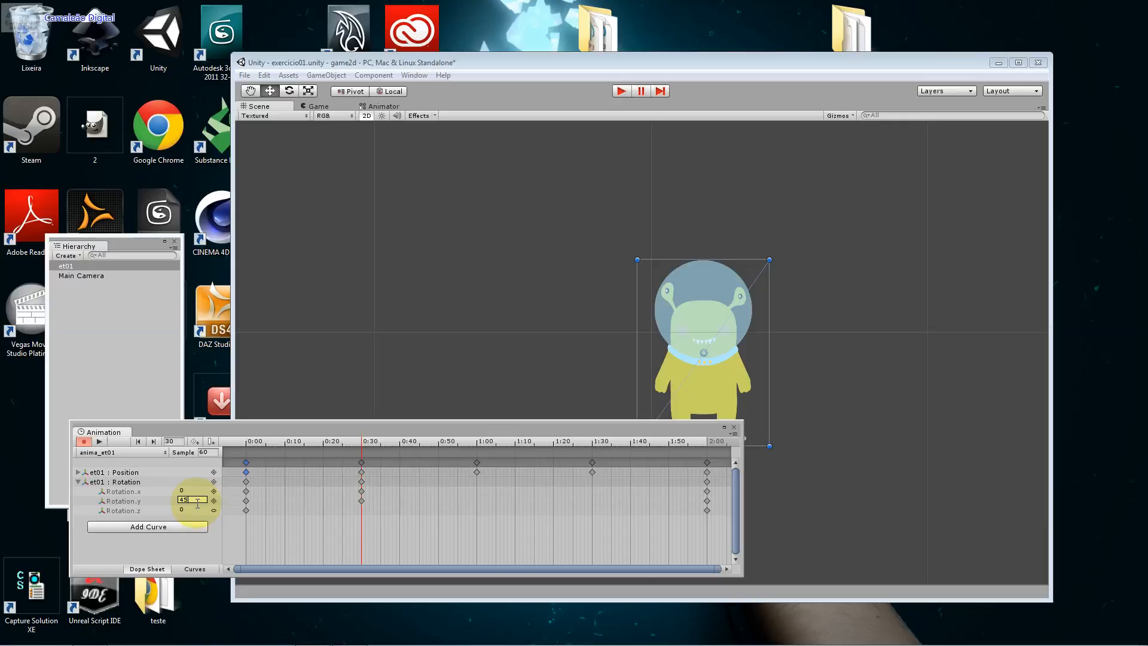
Step: Try a Rotation.z value of 45 at frame 30, and set it back to 0
click(199, 509)
click(199, 509)
text(45)
double_click(199, 507)
double_click(200, 507)
text(0)
Step: Key et01's Rotation.y at 90 on frame 30 and at -90 on frame 60
mouse_move(359, 444)
mouse_down()
mouse_move(257, 448)
mouse_move(361, 450)
mouse_up()
click(183, 500)
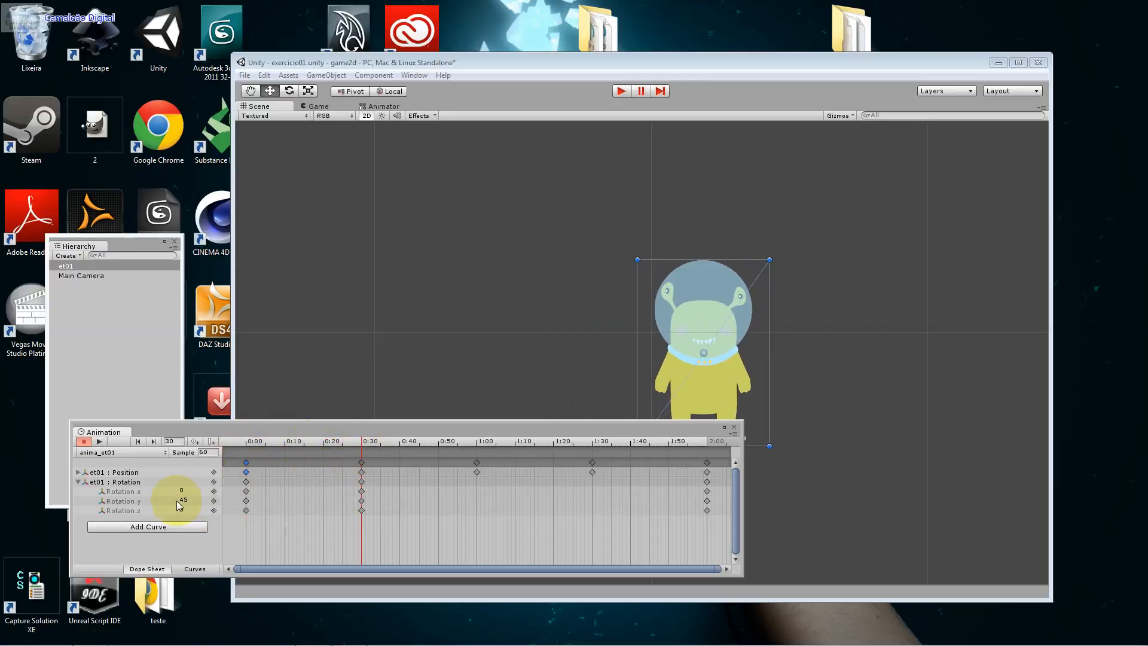
text(90)
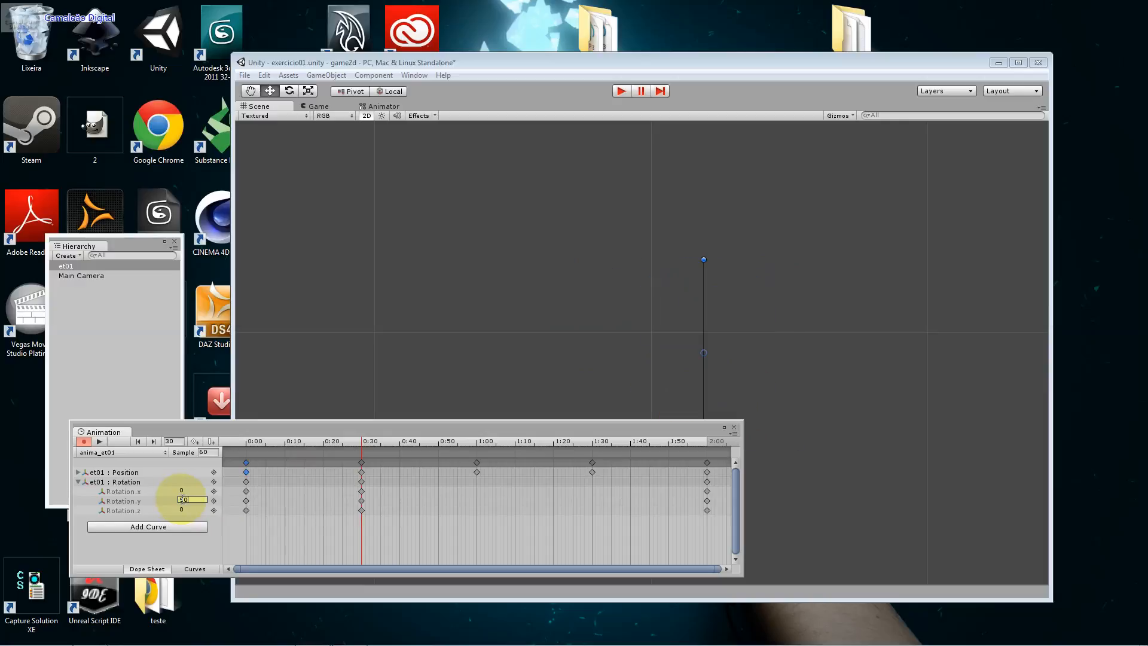
drag(367, 446, 476, 456)
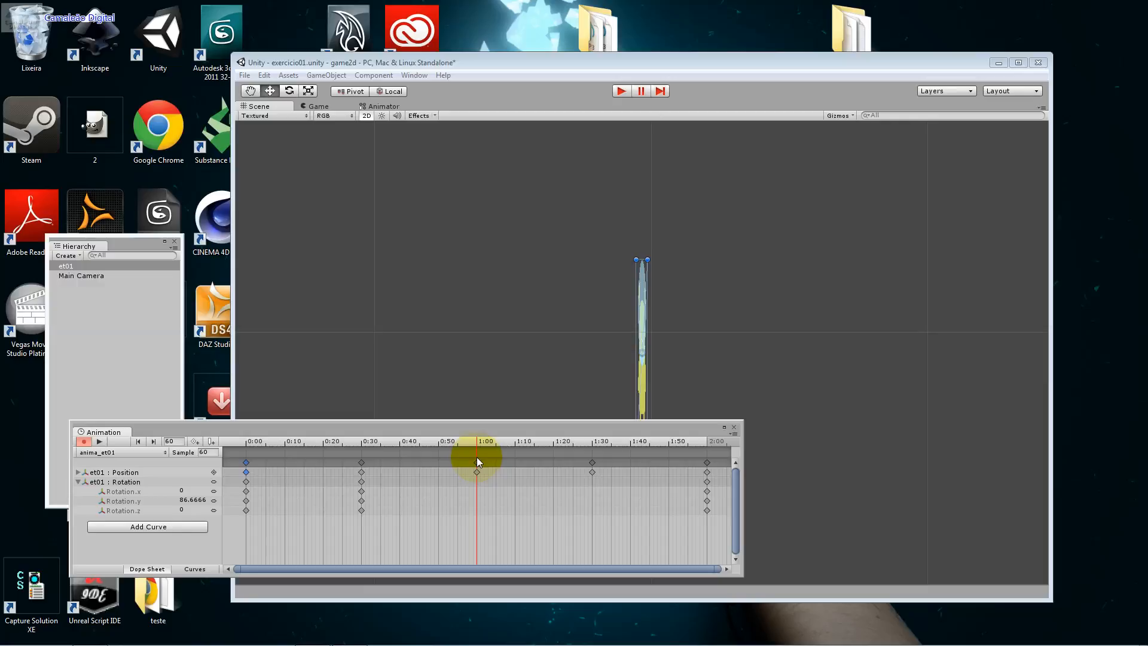
click(193, 500)
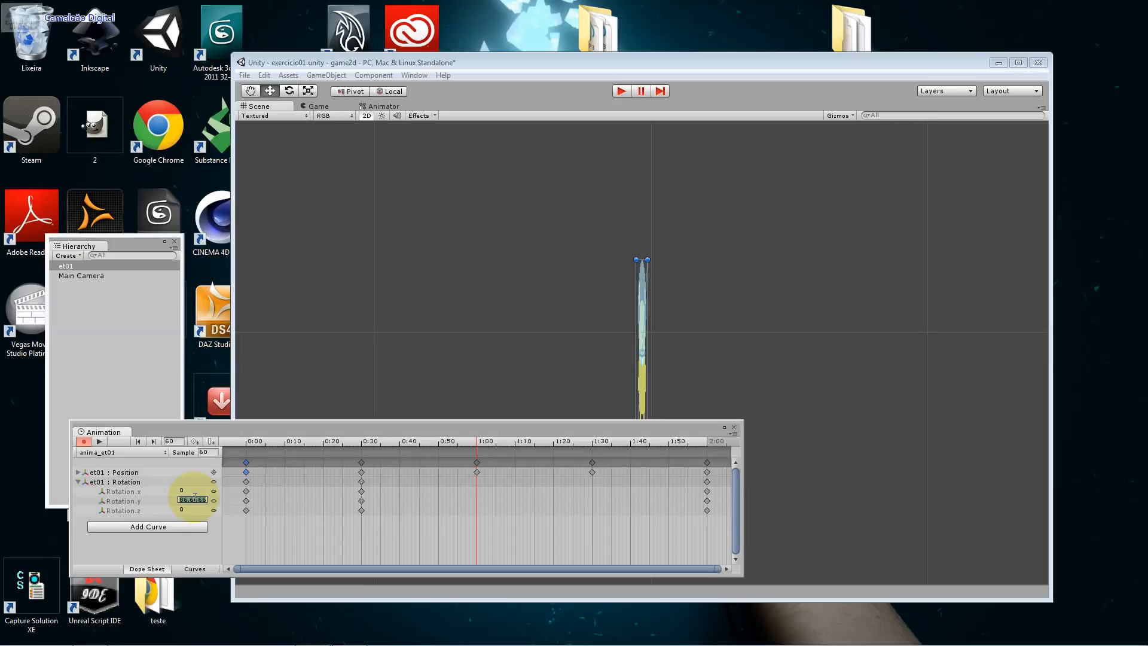
text(-90)
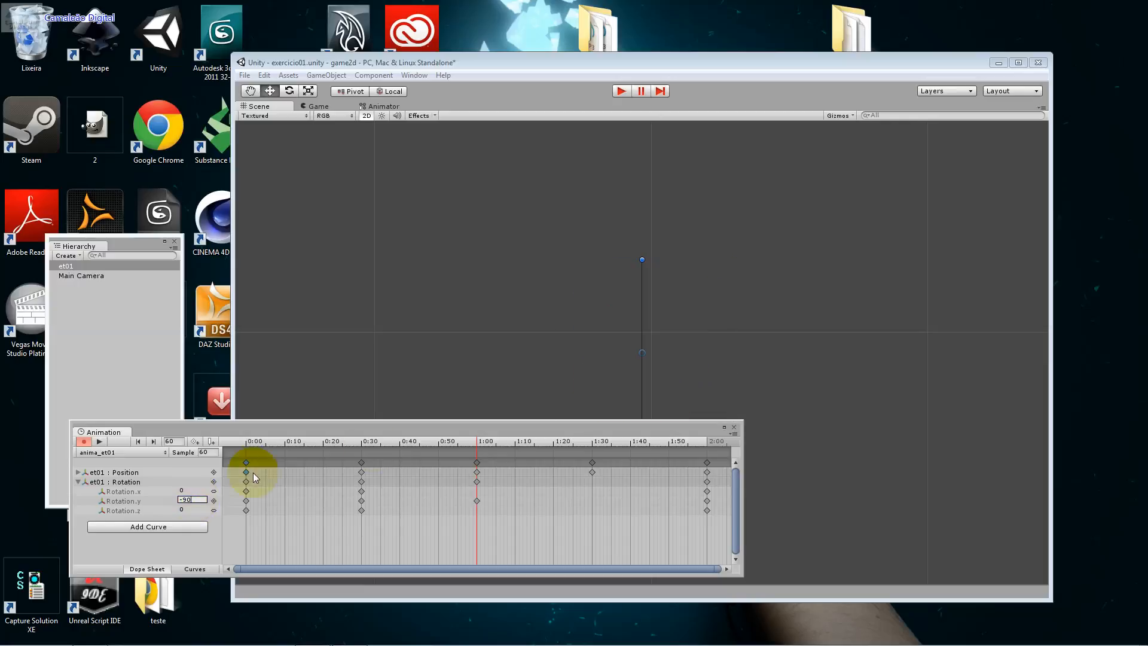
mouse_move(477, 447)
mouse_down()
mouse_move(436, 447)
mouse_move(477, 450)
mouse_up()
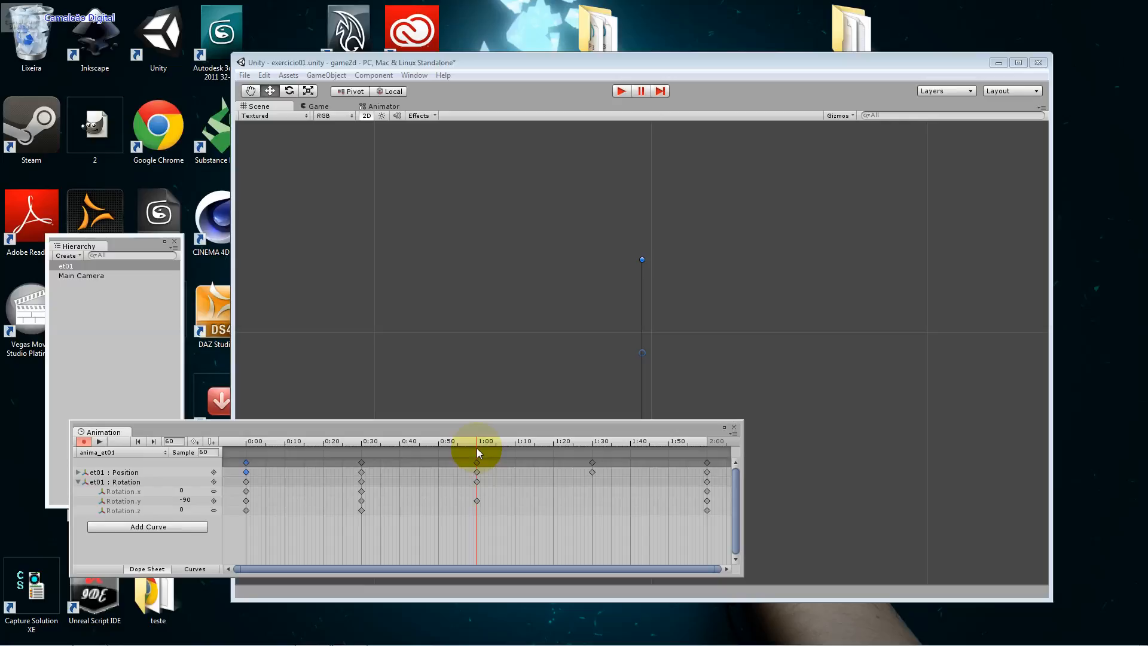
Step: Set et01's Position x, y and z to 0 at frame 0, leaving the Position curve collapsed
drag(477, 447, 241, 455)
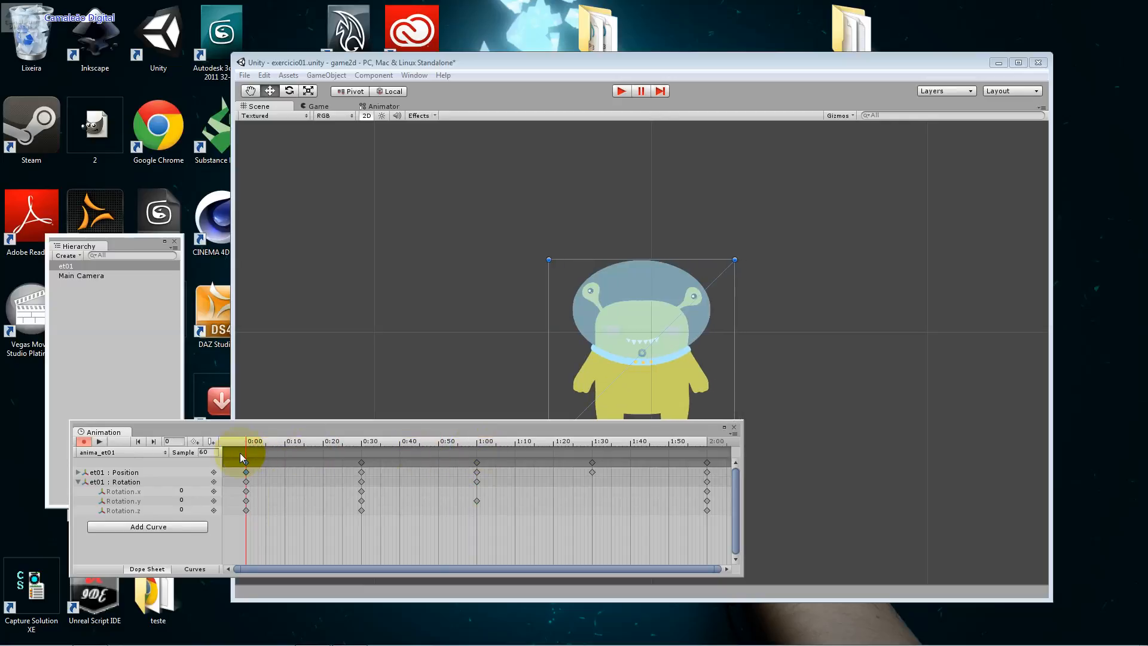
click(78, 472)
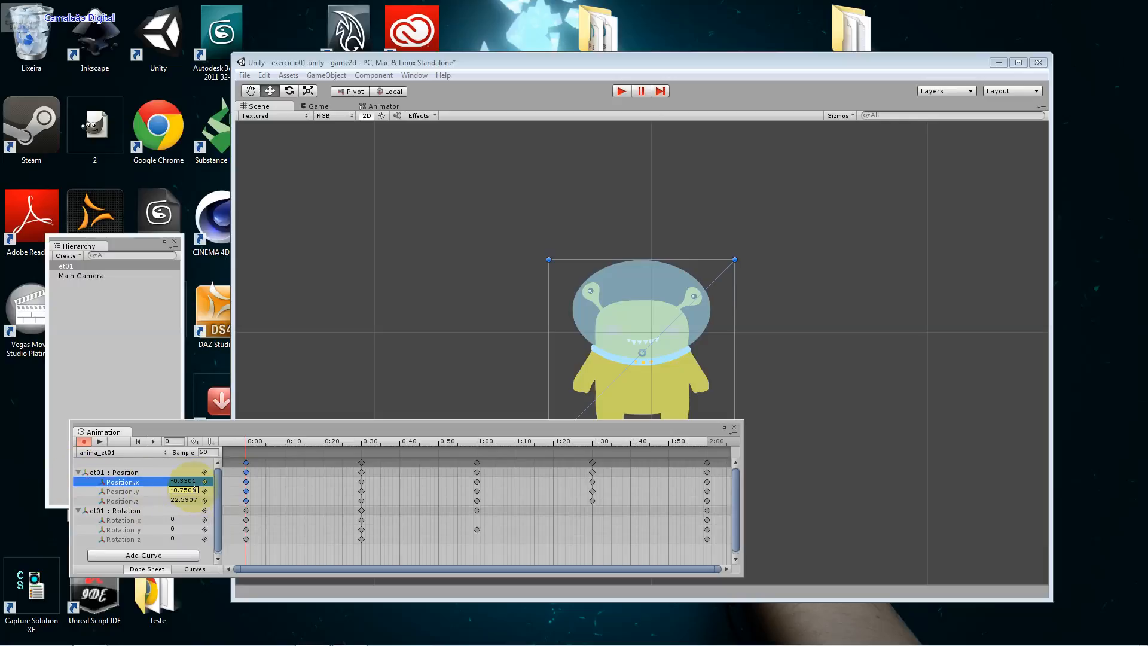
click(78, 473)
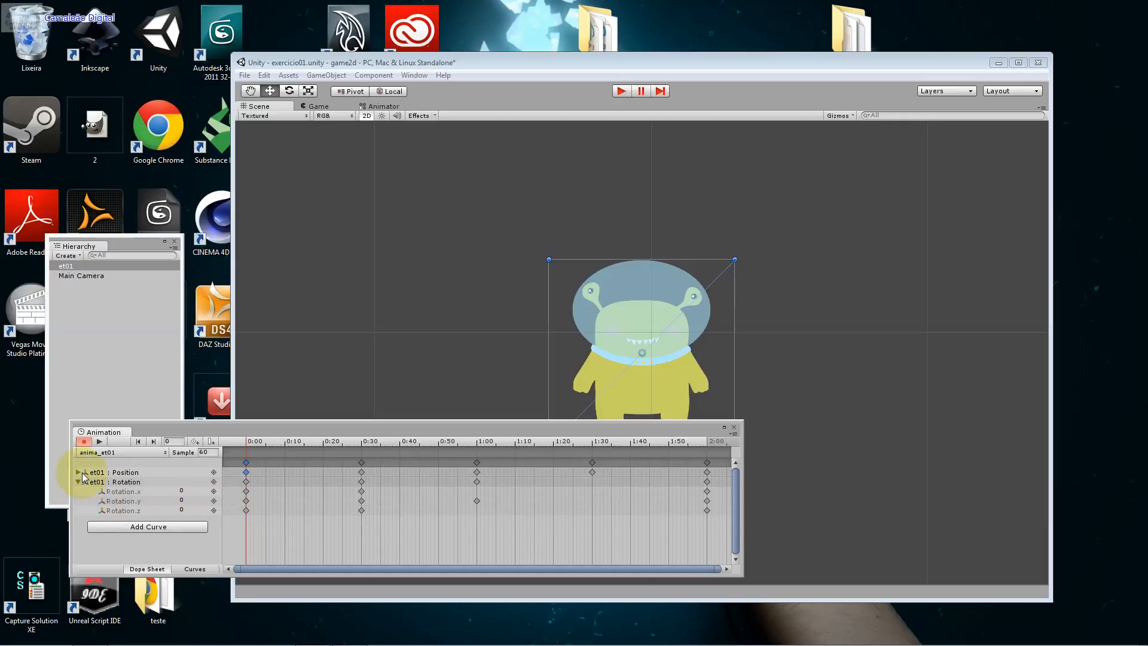
click(79, 473)
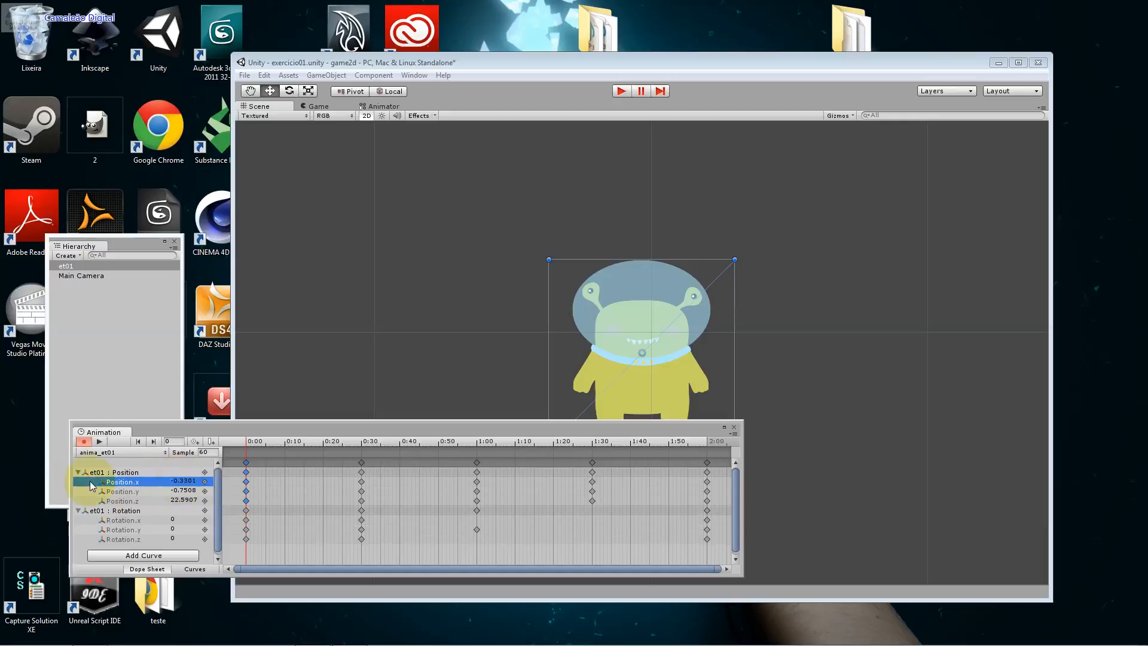
click(187, 480)
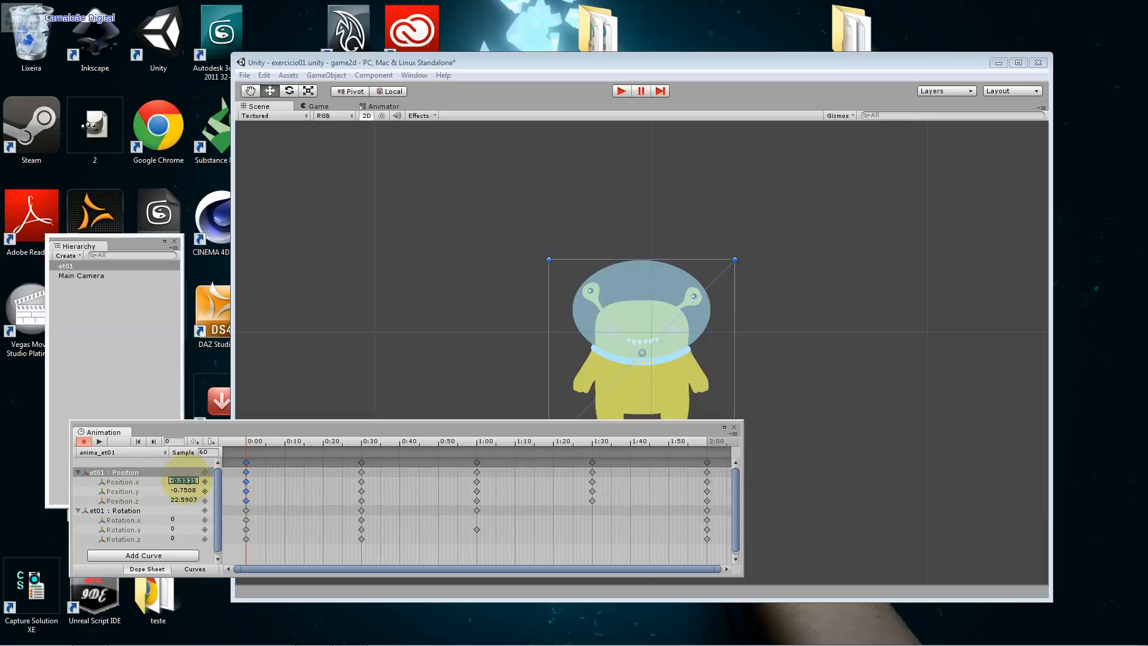
text(0)
key(Tab)
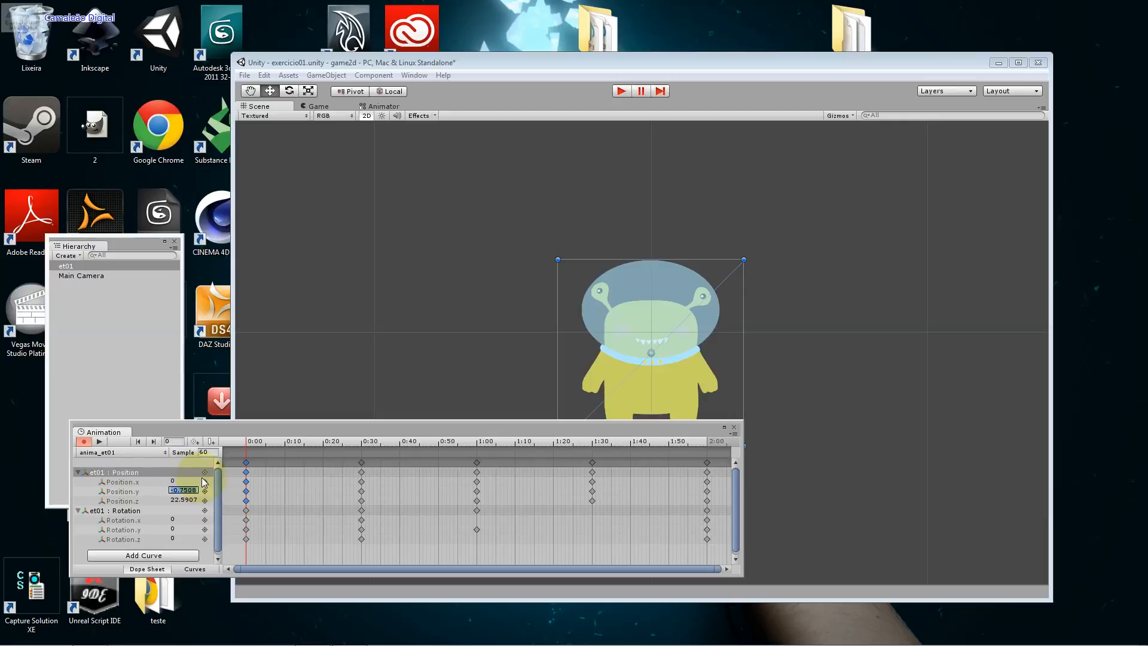
text(0)
key(Tab)
text(0)
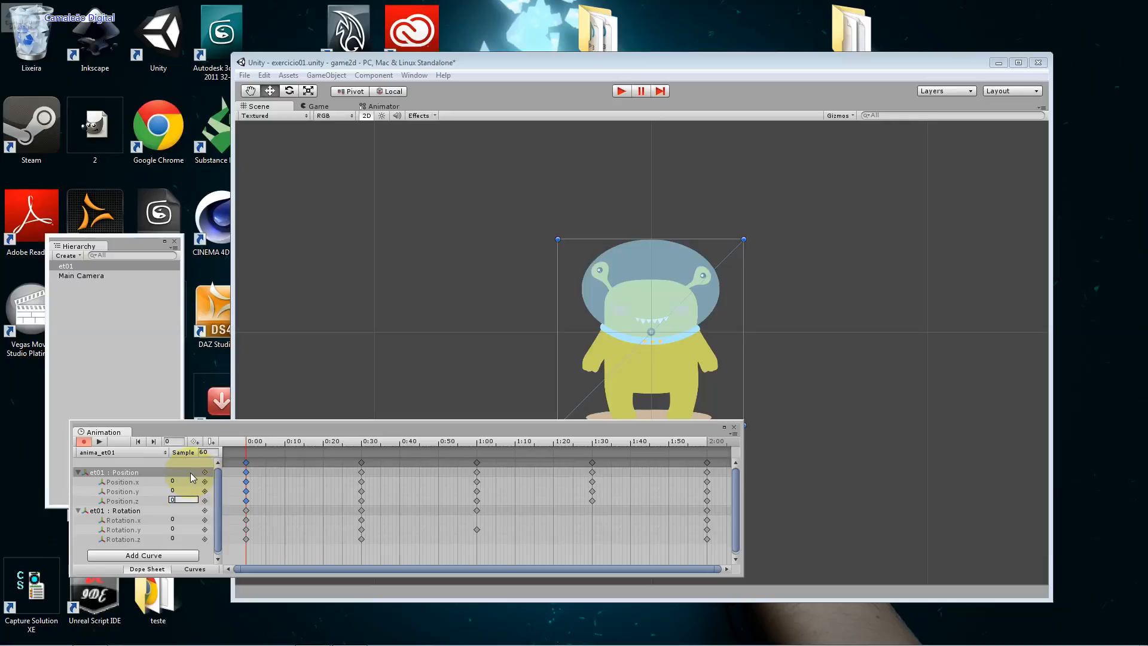
key(Return)
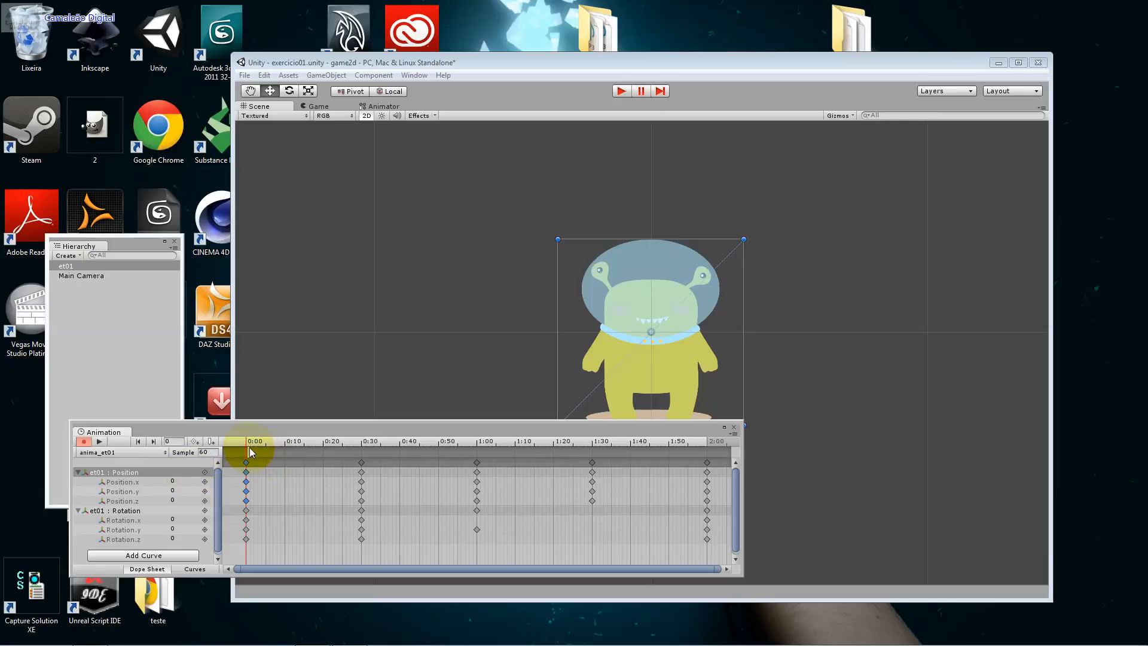
click(77, 473)
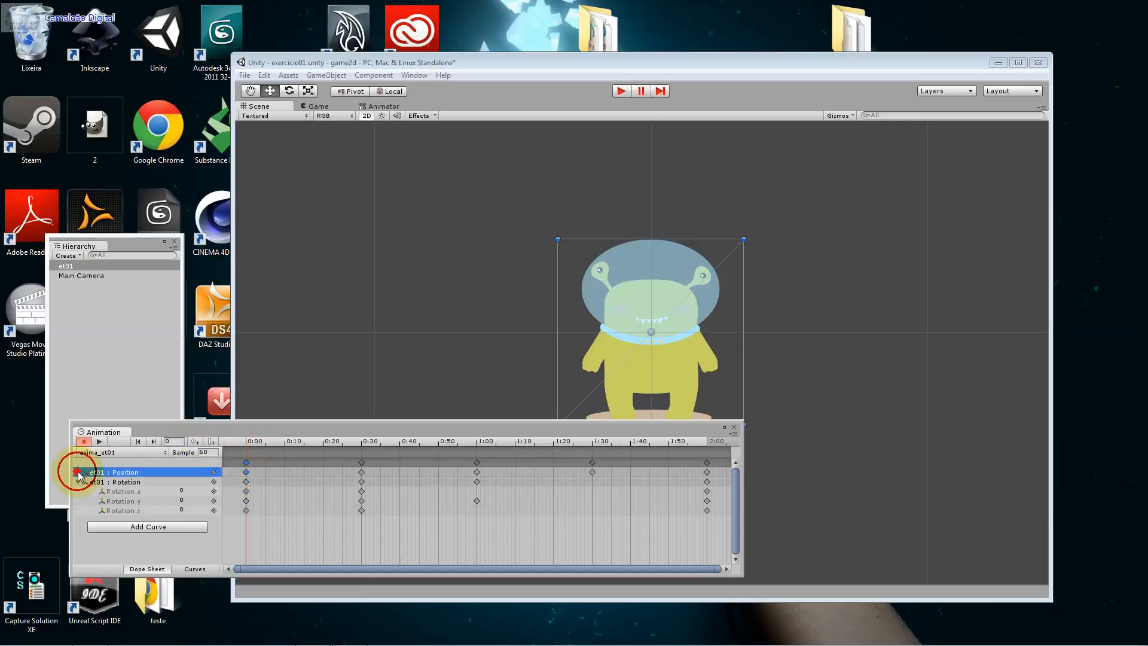
Step: Key et01's Rotation.y at -90 on frame 90
drag(244, 444, 592, 480)
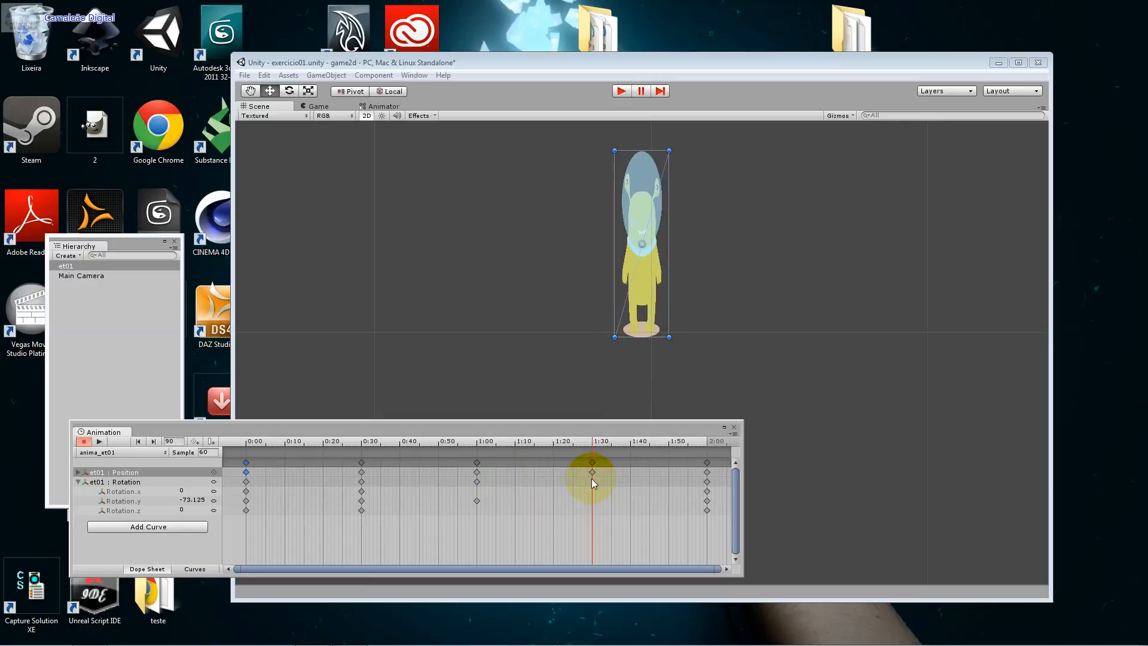
click(193, 500)
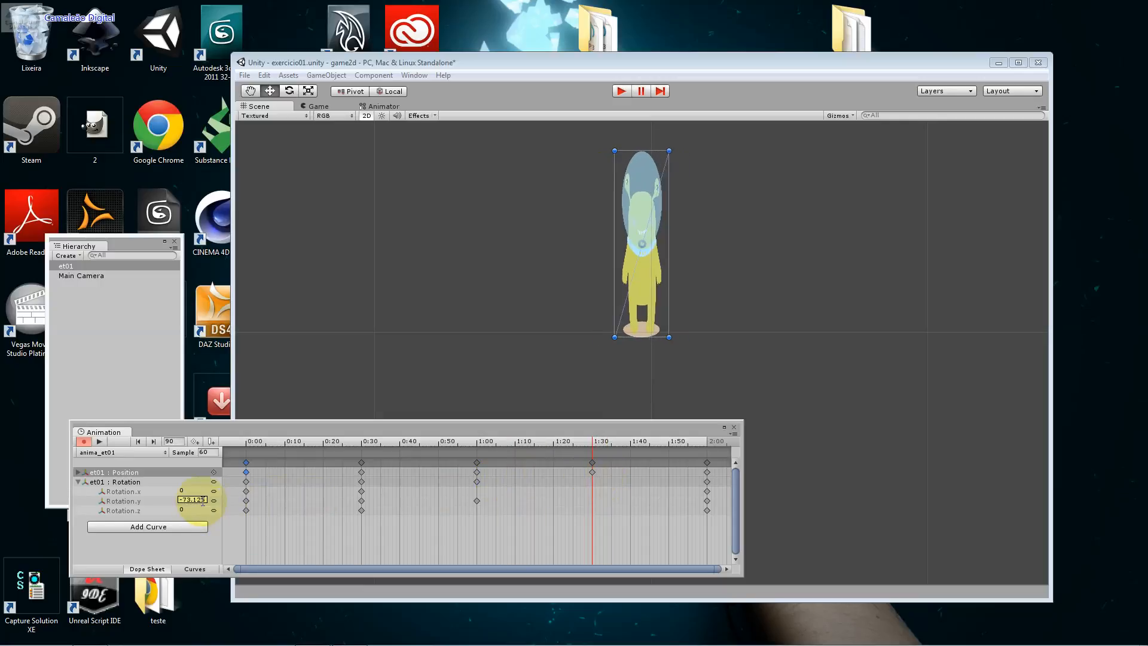
double_click(203, 501)
text(-90)
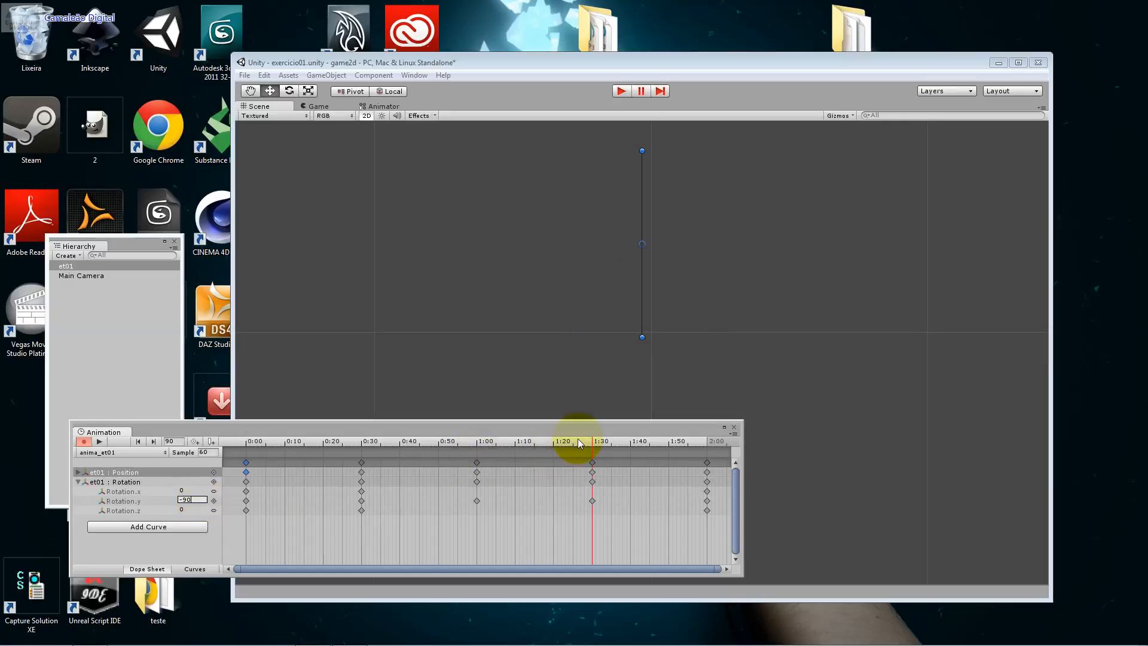
Step: Key et01's Rotation.x at 90 on frame 75
drag(579, 441, 535, 441)
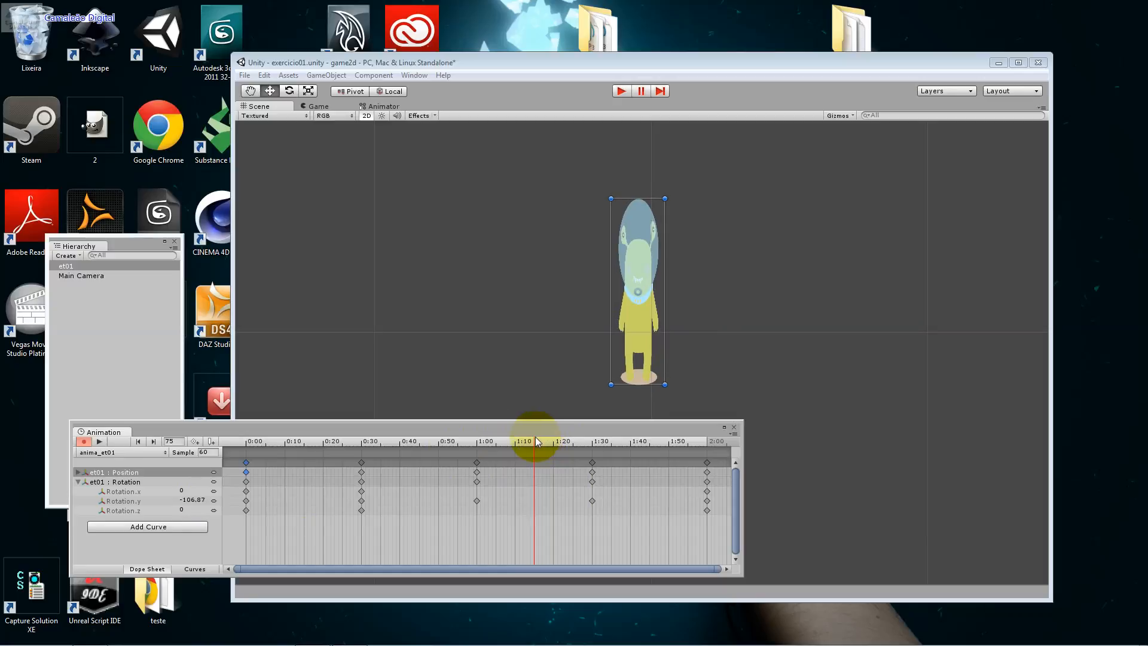
click(192, 500)
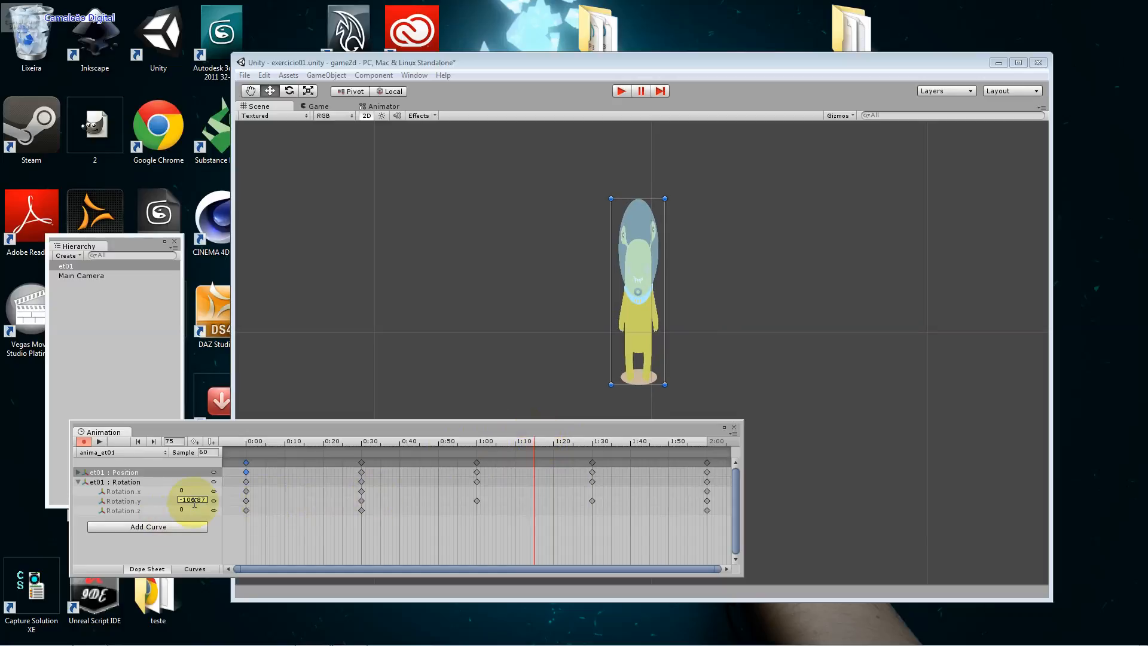
click(196, 491)
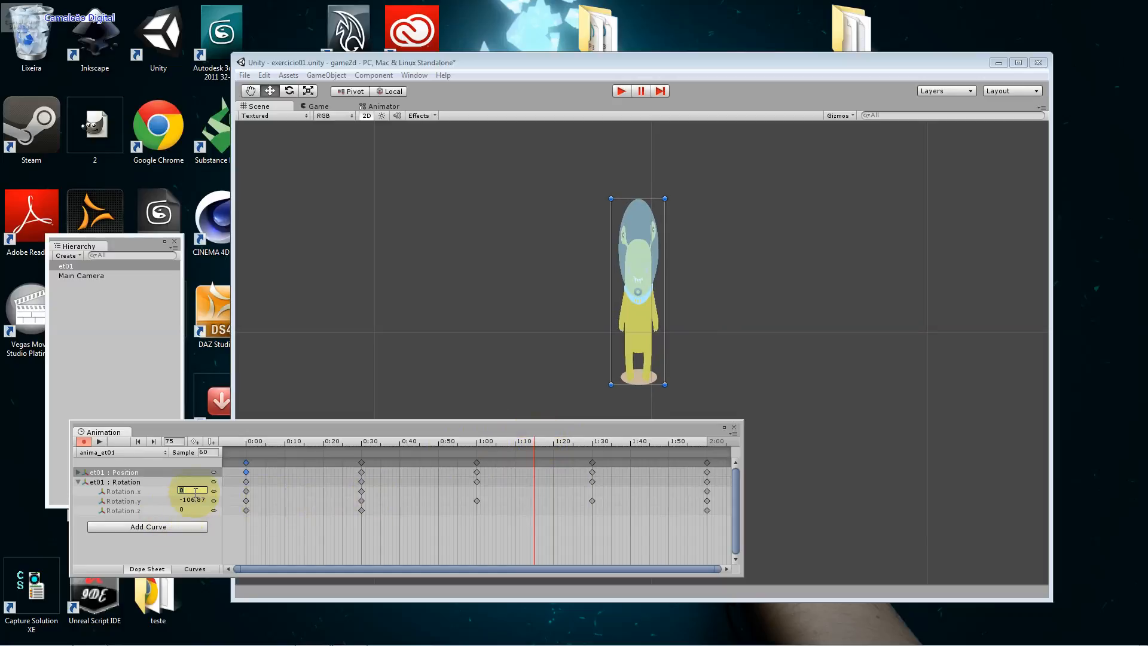
text(90)
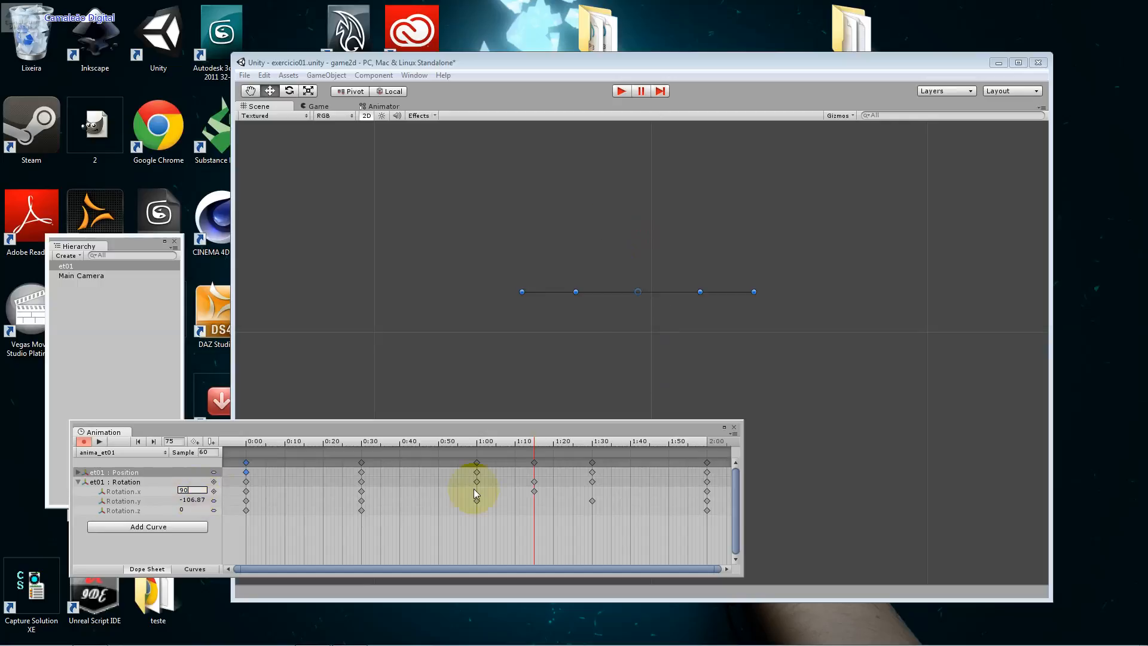
Step: Key et01's Rotation.z at -90 on frame 105
drag(556, 444, 649, 450)
click(191, 510)
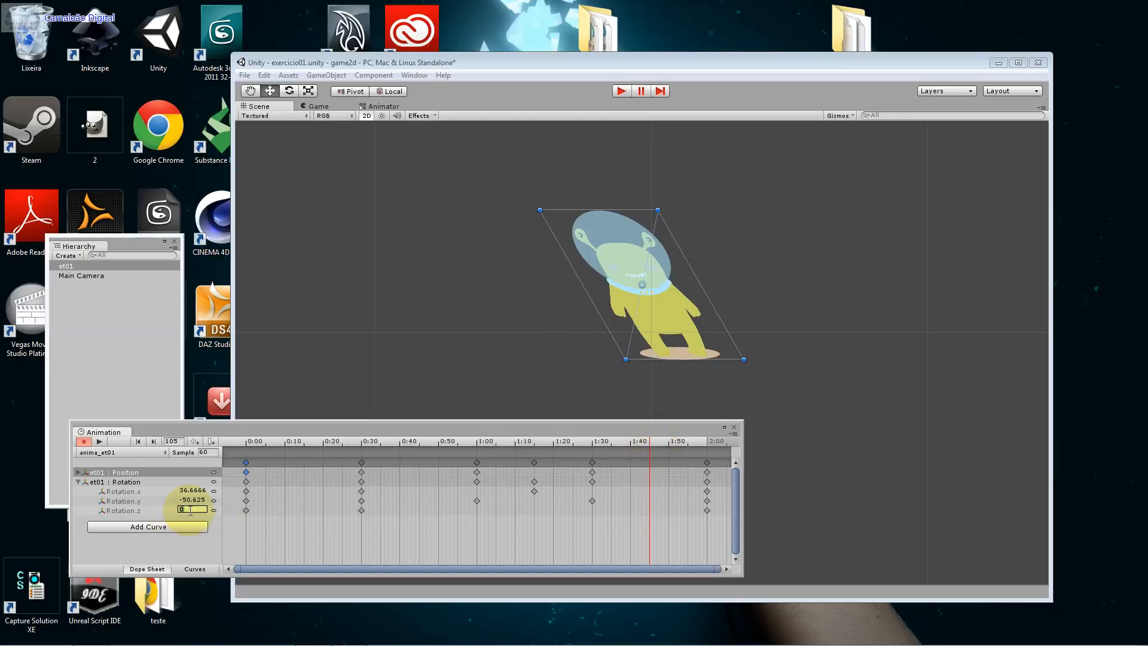
text(-90)
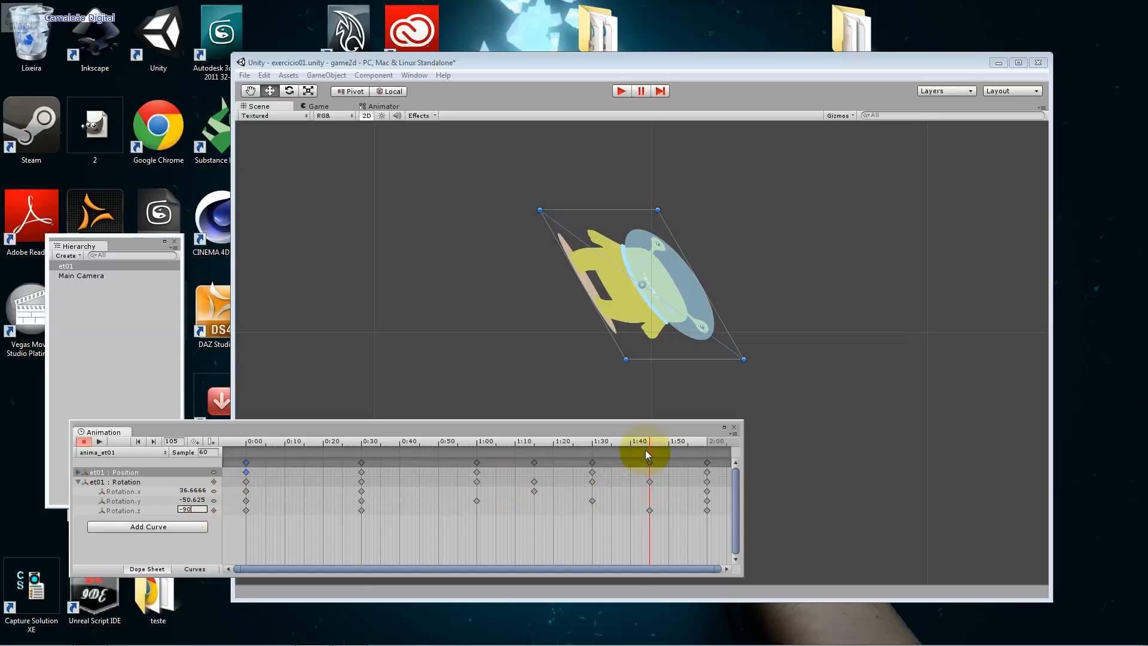
Step: Preview the animation from frame 0 with the sprite fully uncovered, and close the Animation window
drag(651, 446, 206, 450)
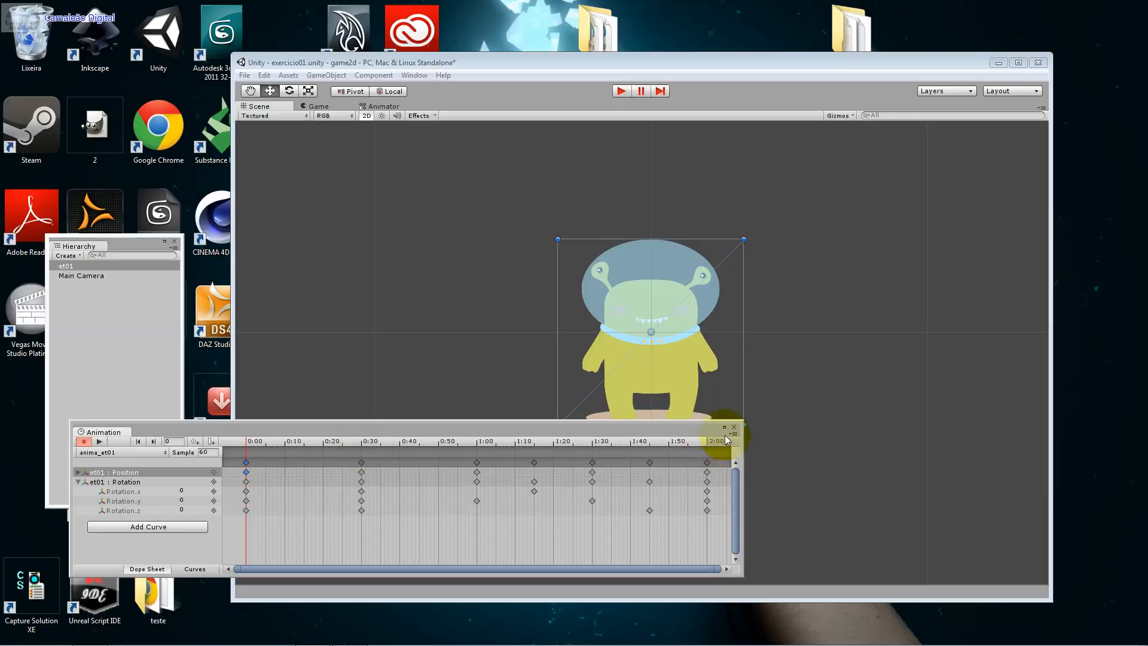
drag(318, 436, 318, 482)
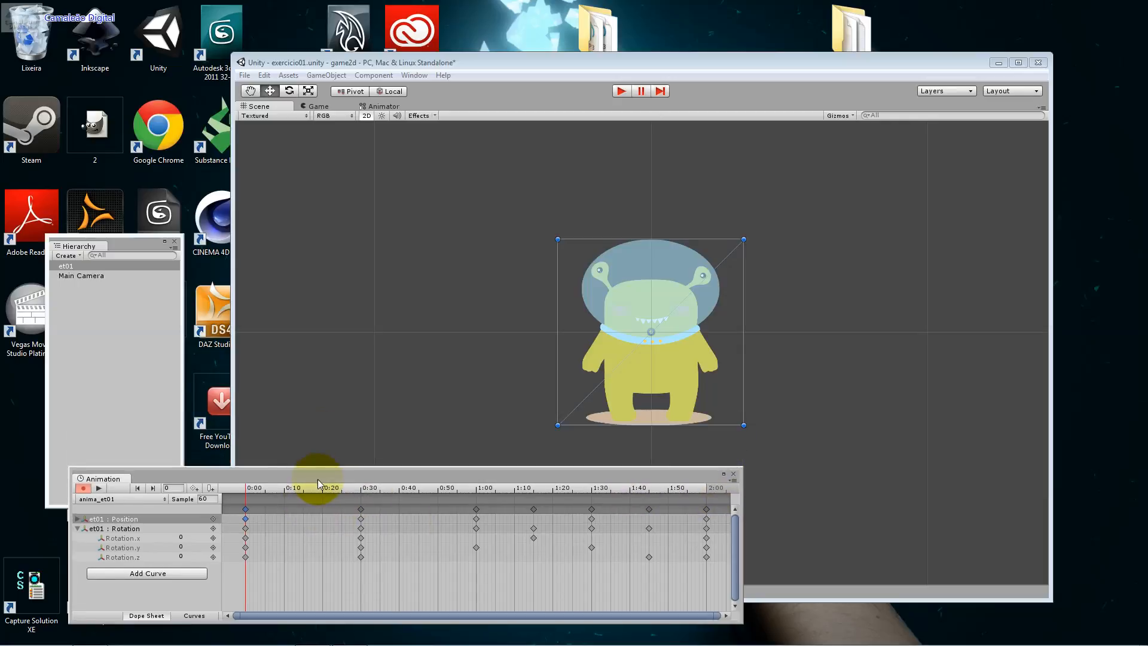
click(100, 489)
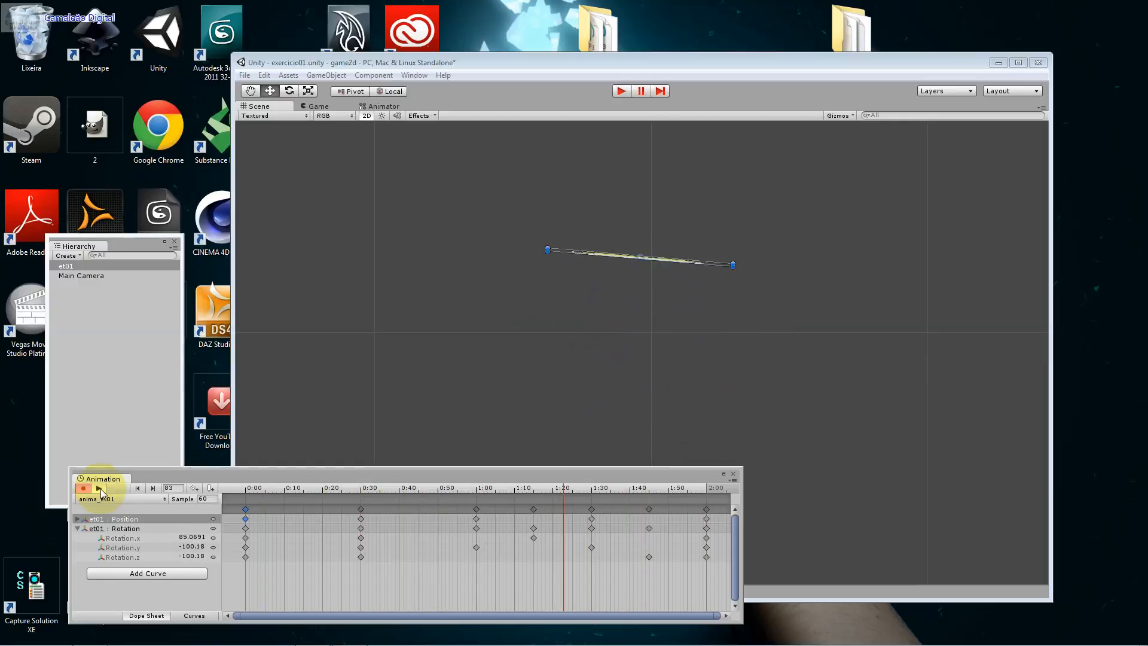
click(101, 489)
click(734, 474)
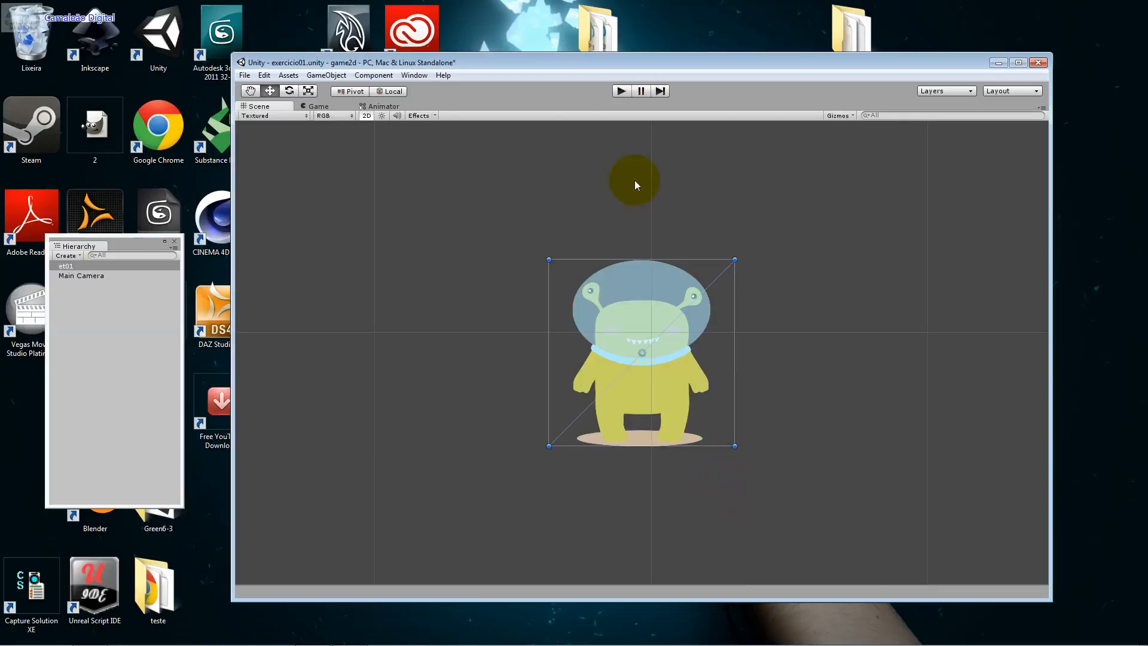
Step: Save the scene and run the game to watch et01's animation
click(241, 63)
click(258, 64)
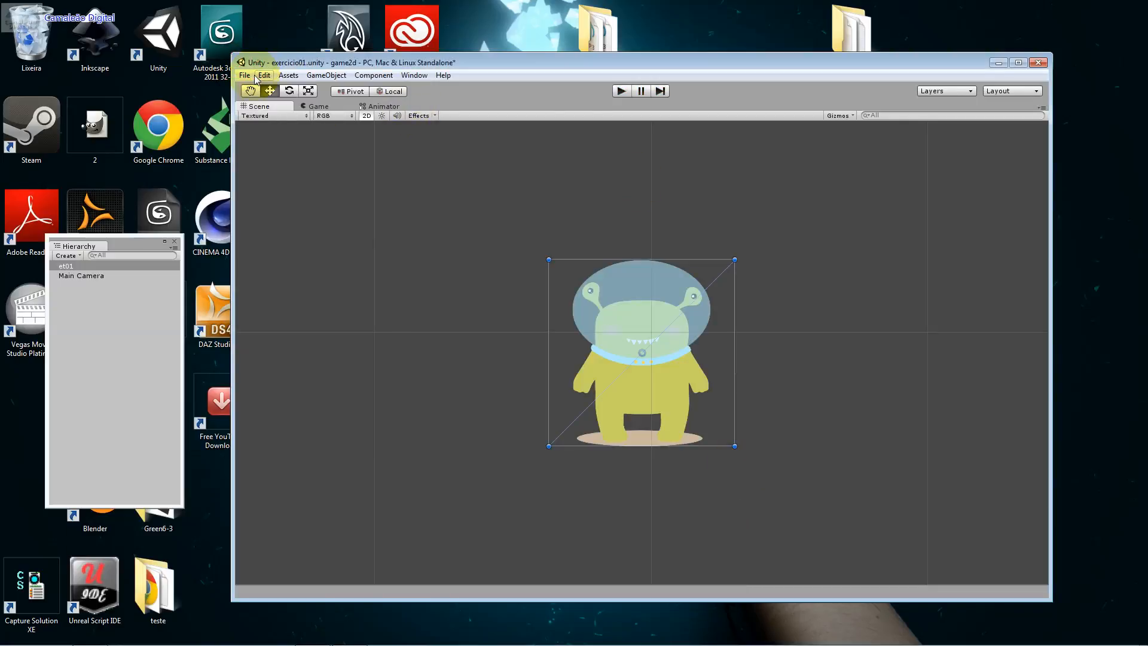
click(245, 75)
click(265, 122)
click(623, 91)
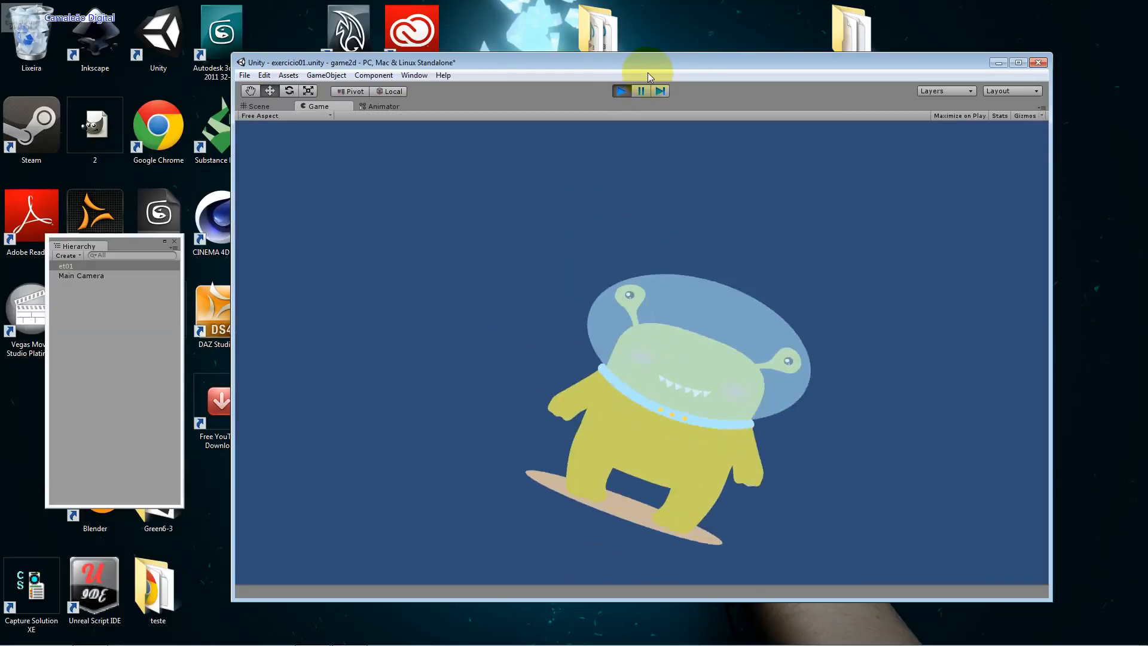
Step: Stop the running game, reopen the Animation window and move it up over the lower part of the scene
click(622, 91)
click(410, 76)
click(428, 198)
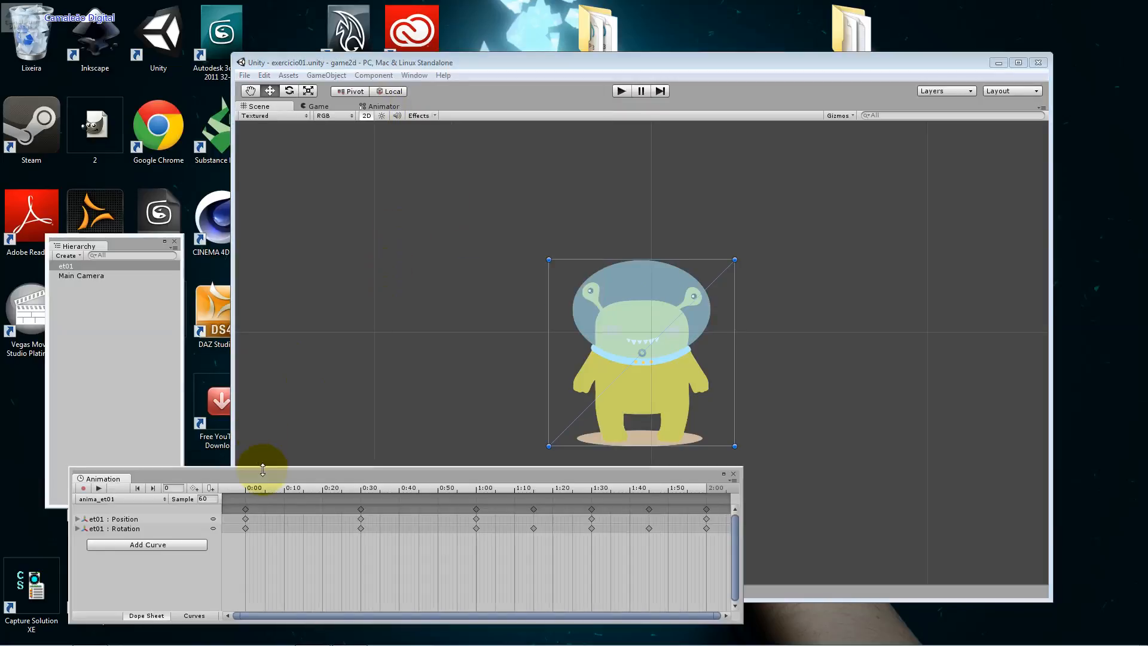
drag(263, 473, 235, 406)
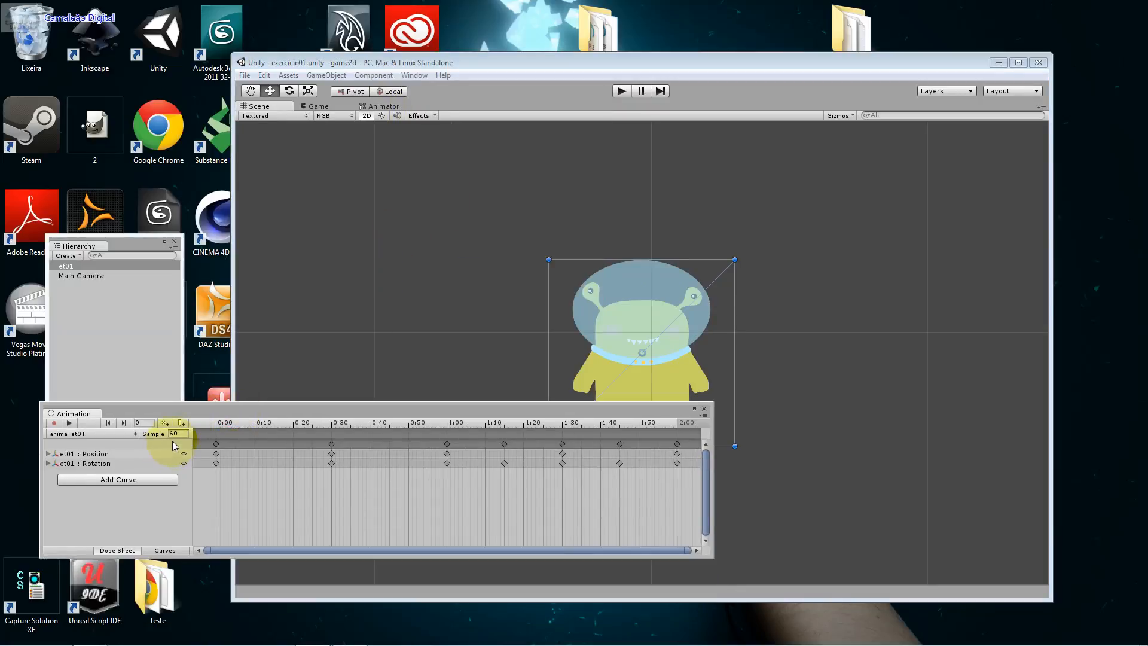
Step: Add a Transform Scale curve to et01's anima_et01 animation and expand its x, y and z channels
click(116, 480)
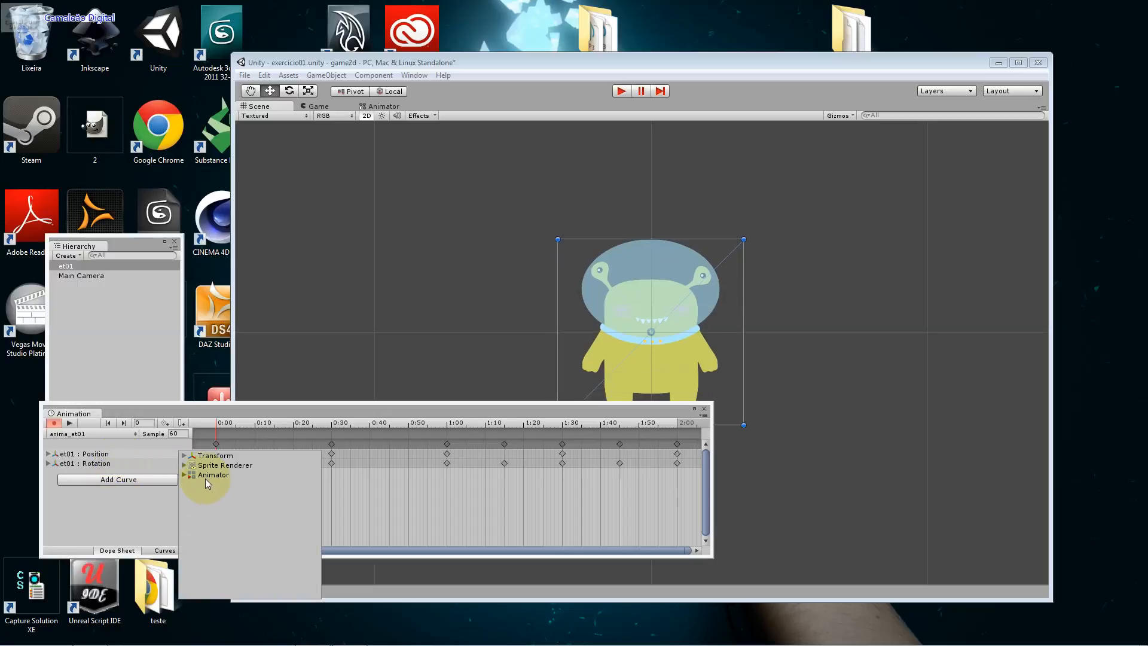
click(177, 453)
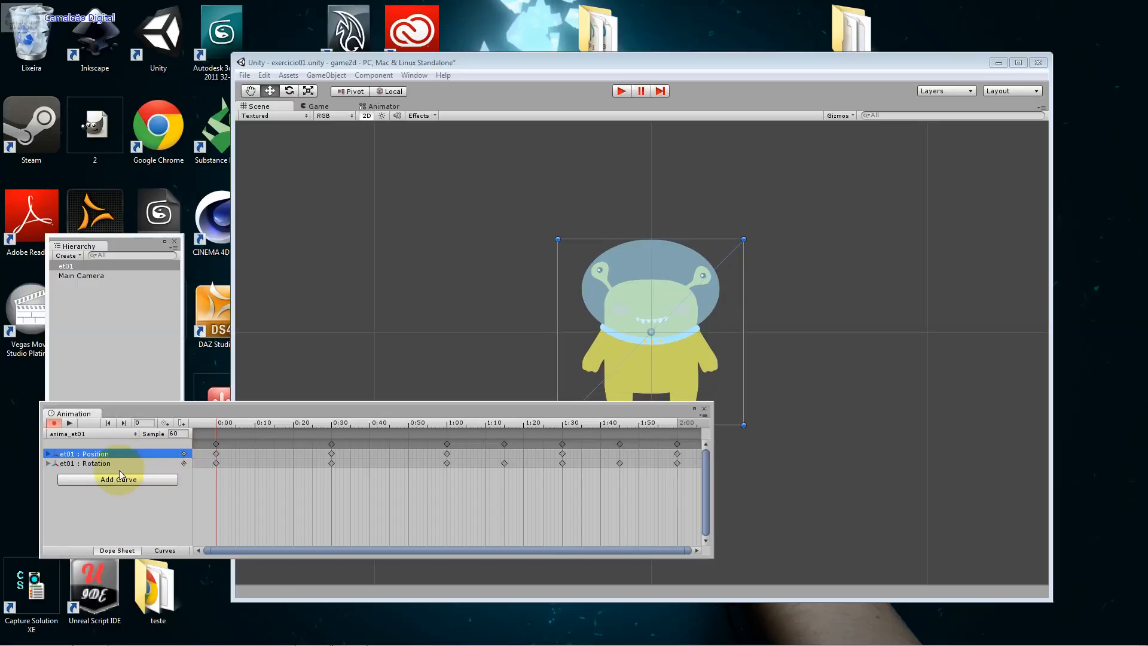
click(120, 478)
click(184, 456)
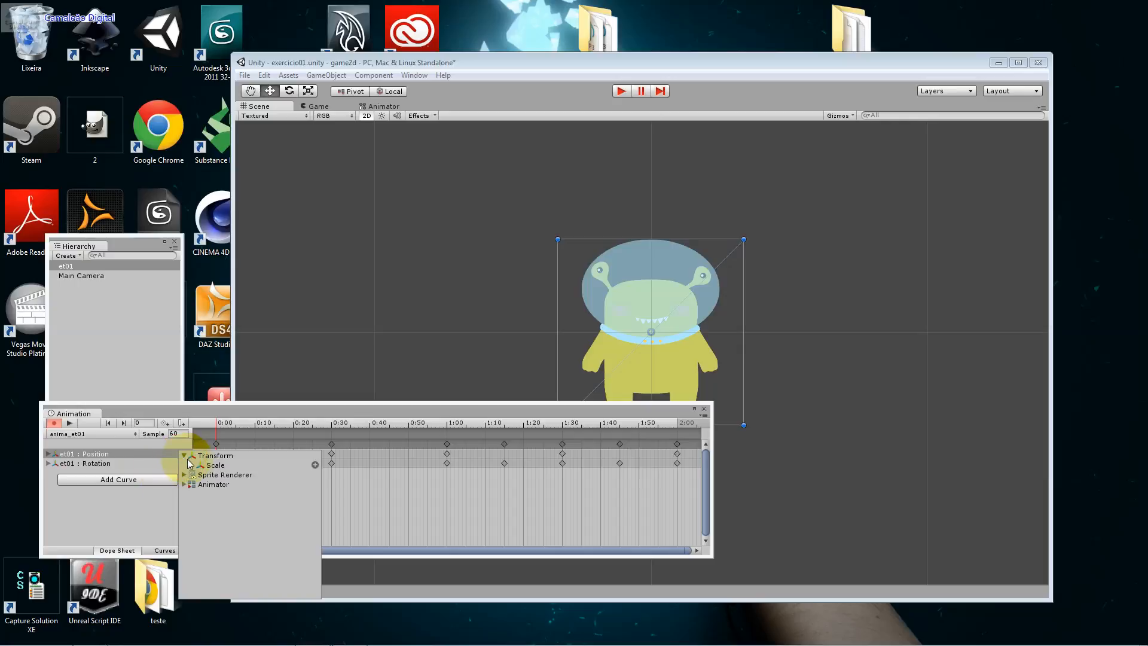
click(316, 465)
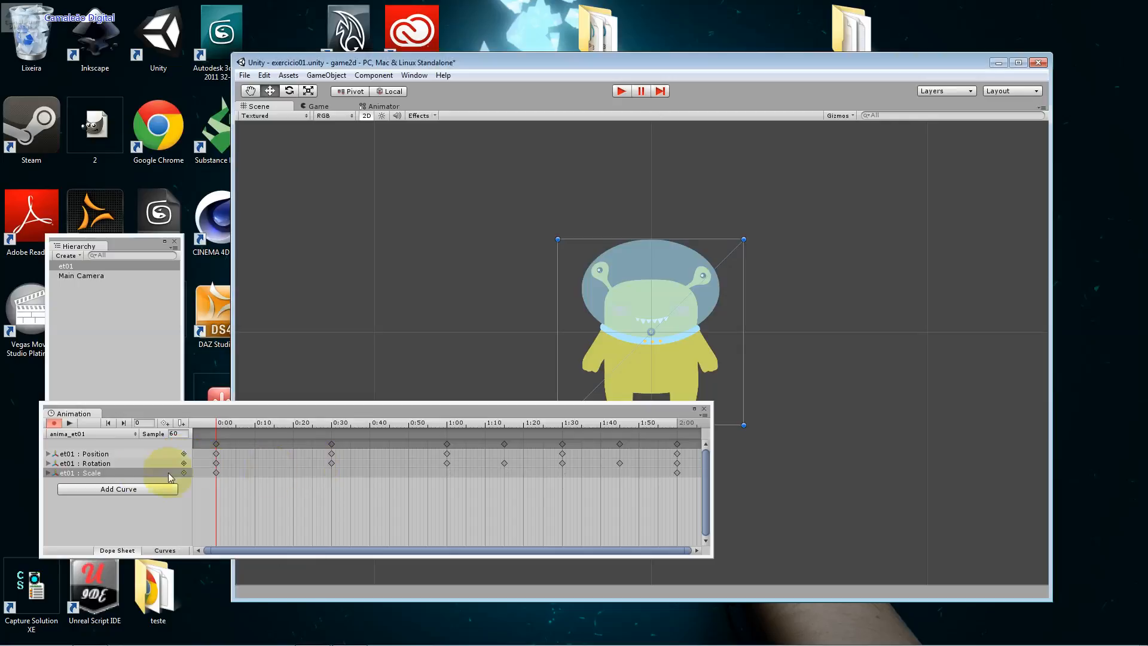
click(48, 474)
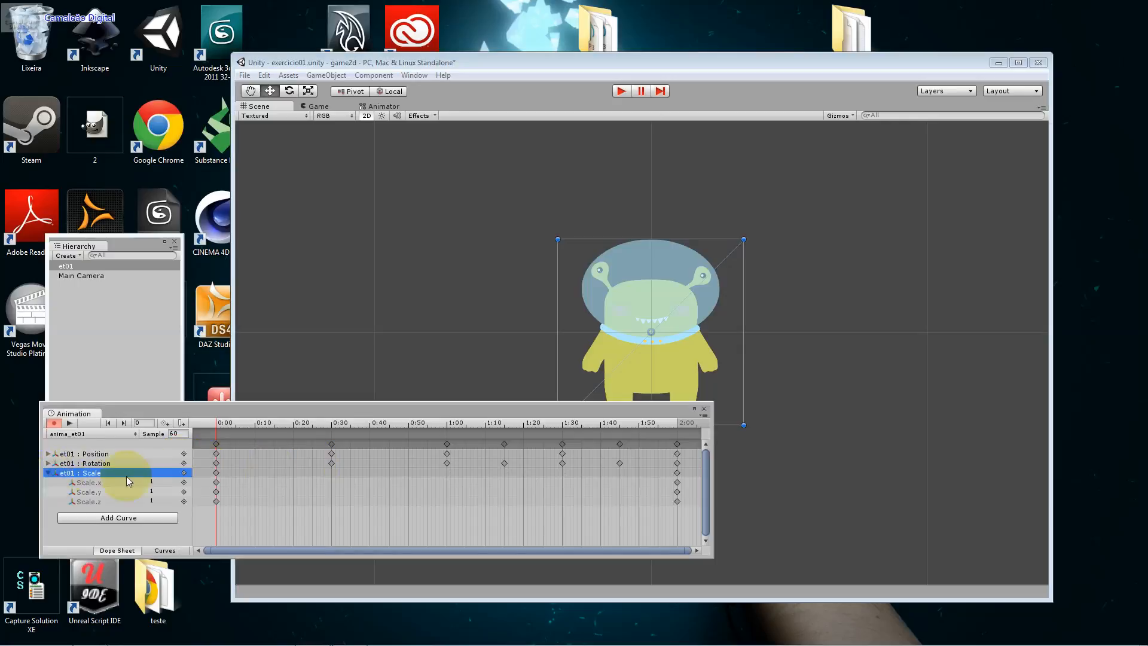
Step: Scrub the timeline between frames 0 and 20 to examine how et01 moves and rotates
click(153, 481)
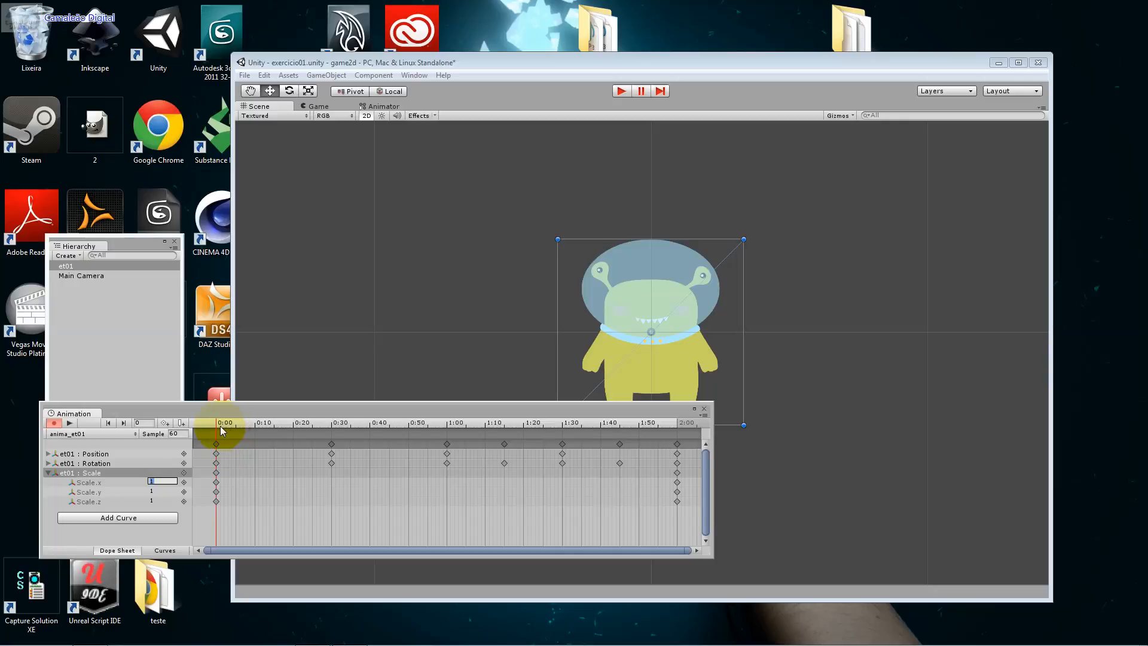
drag(226, 429, 238, 427)
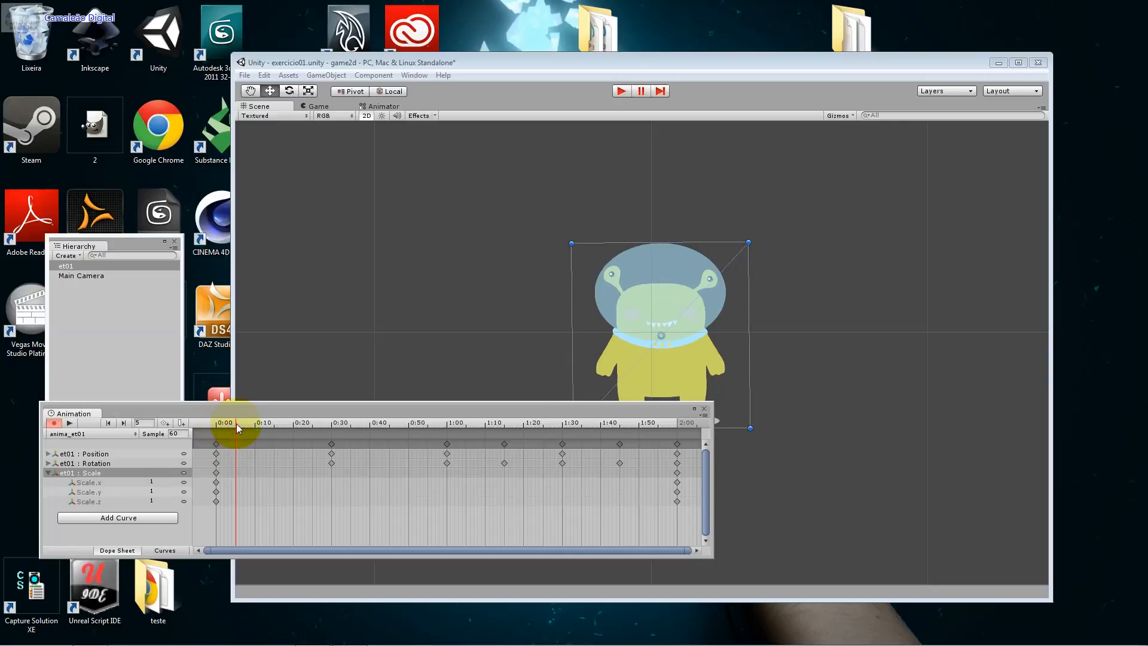
drag(238, 427, 266, 431)
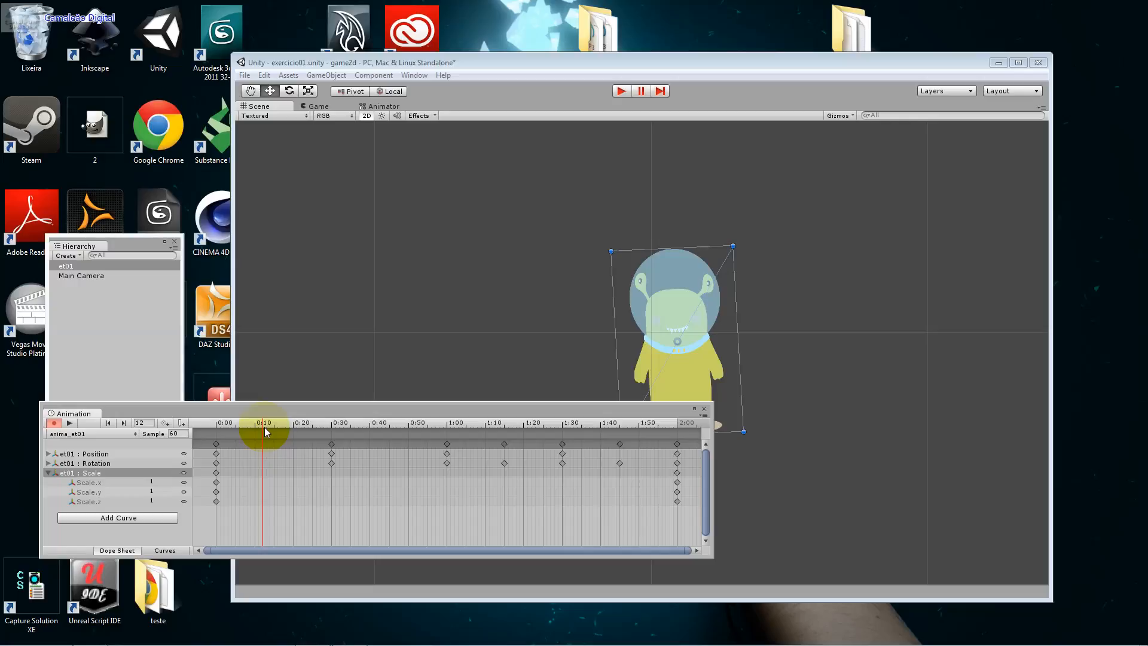
drag(264, 427, 294, 440)
click(165, 482)
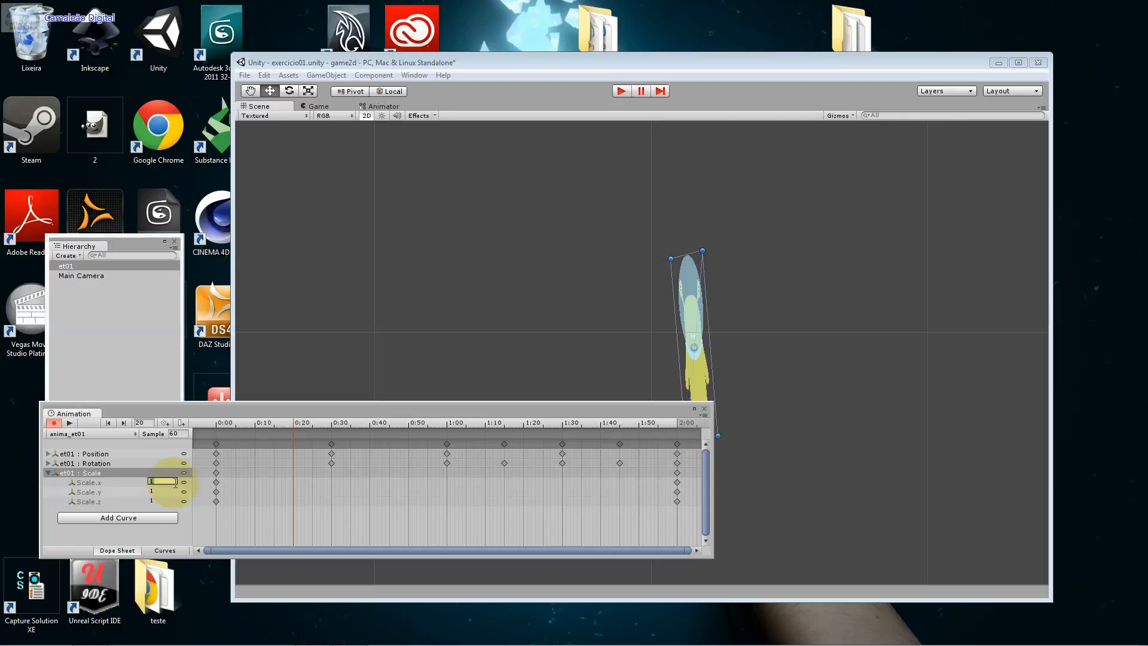
drag(296, 422, 217, 429)
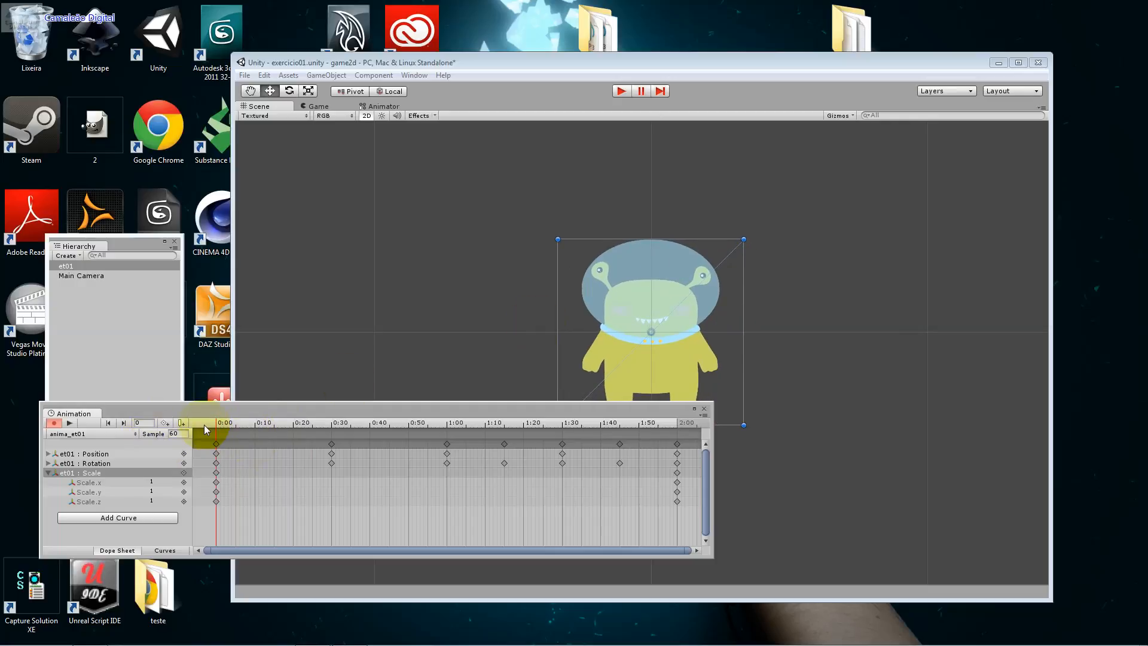
mouse_move(221, 425)
mouse_down()
mouse_move(351, 435)
mouse_move(332, 431)
mouse_move(408, 425)
mouse_move(210, 427)
mouse_up()
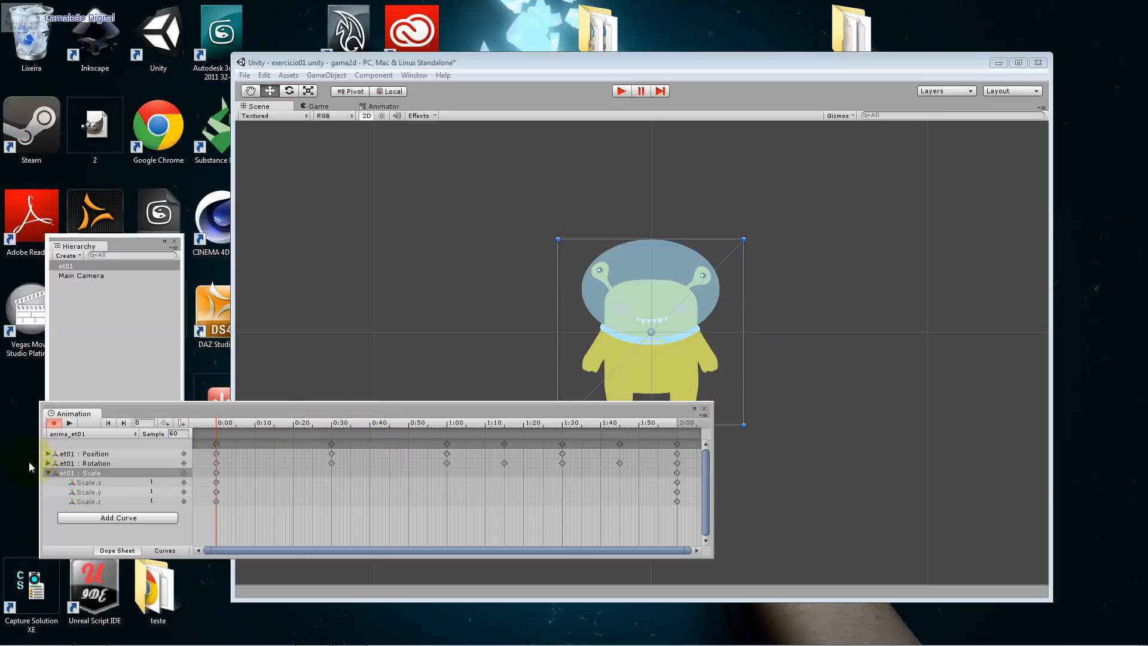
Step: Check the interpolation options of et01's Rotation curve, and delete the Rotation property from the animation
click(48, 464)
click(80, 465)
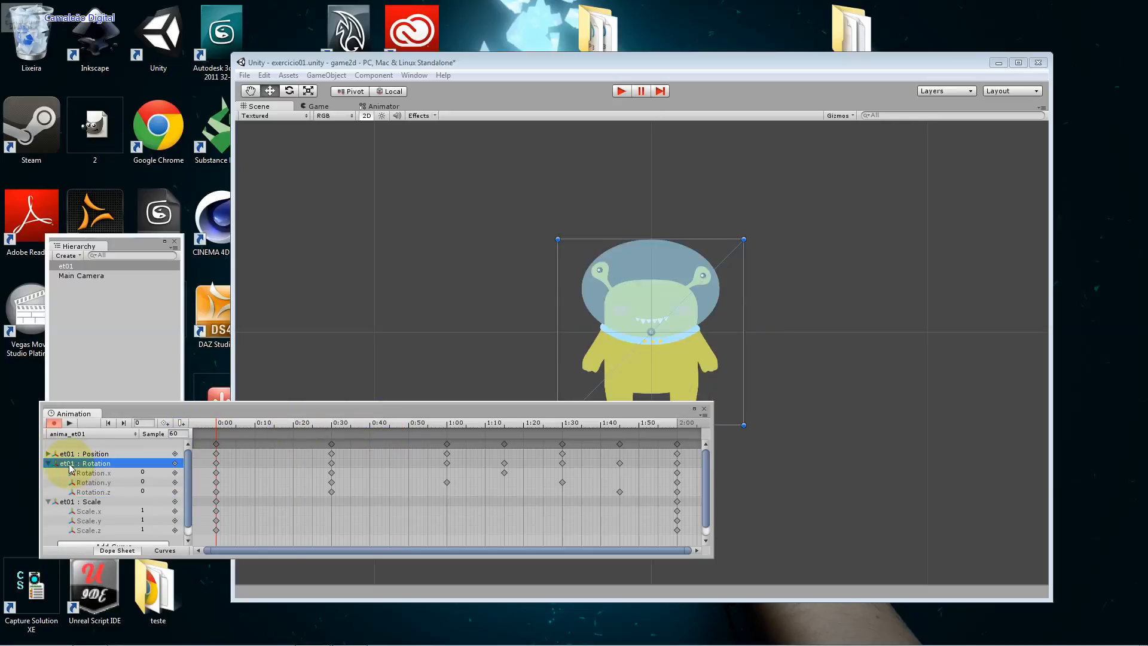
click(176, 465)
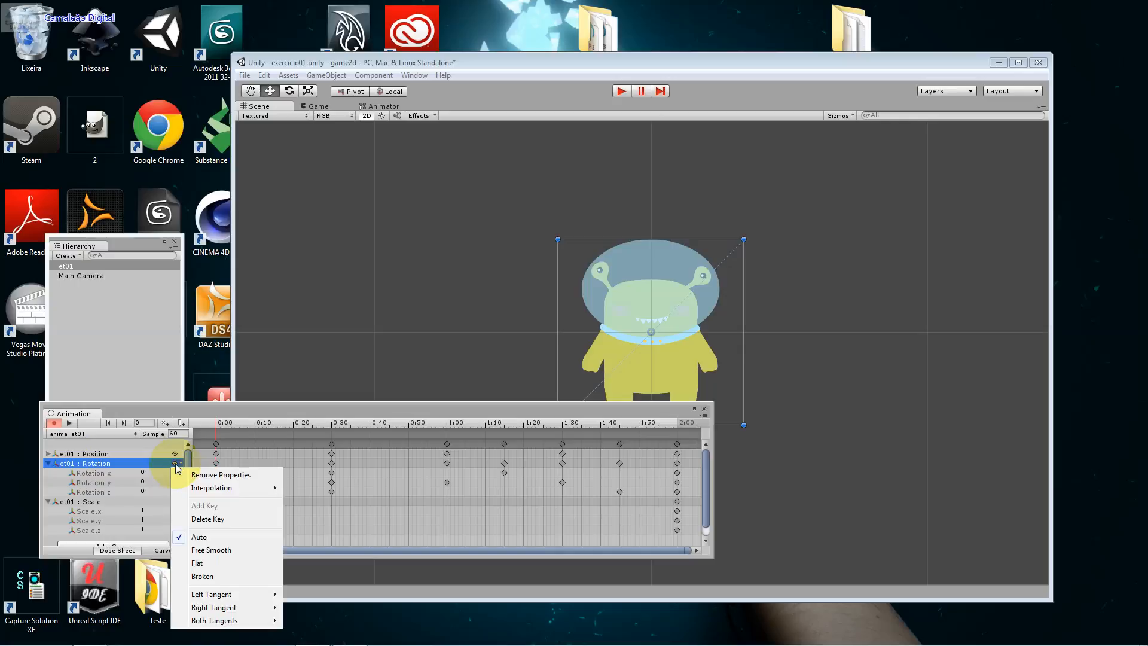
mouse_move(223, 491)
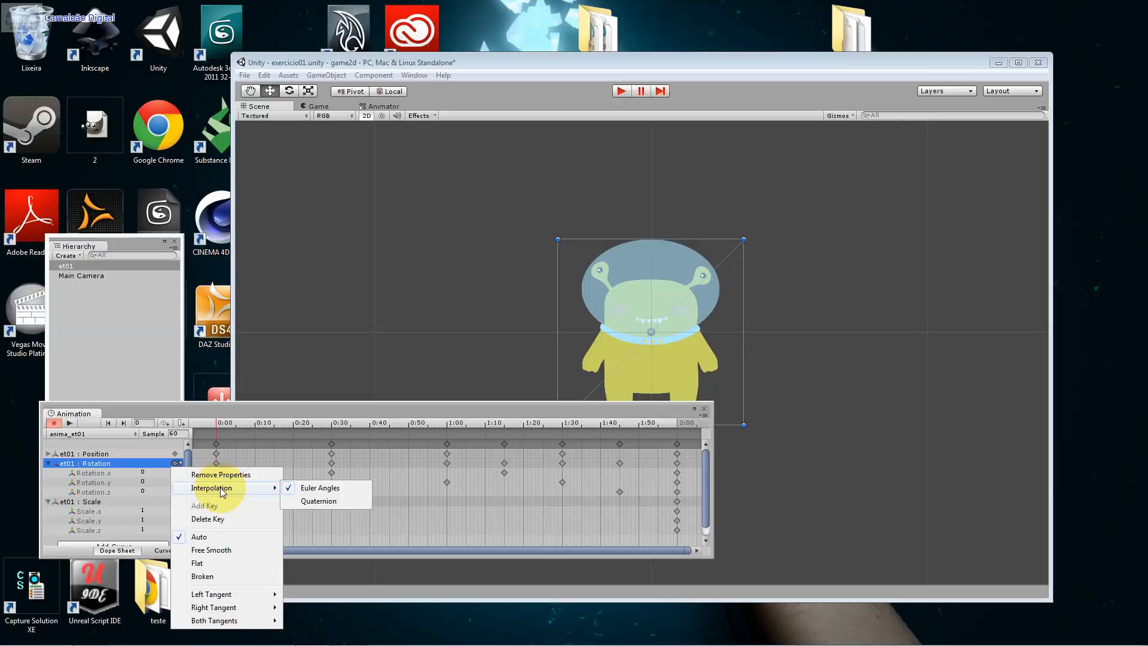
click(105, 472)
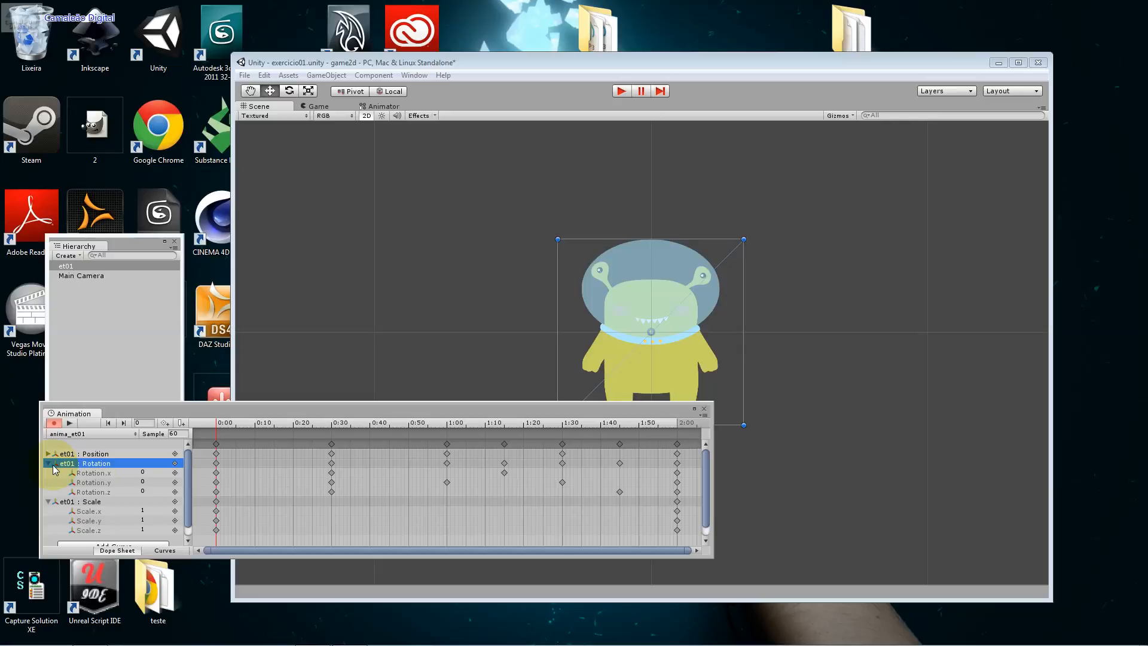
key(Delete)
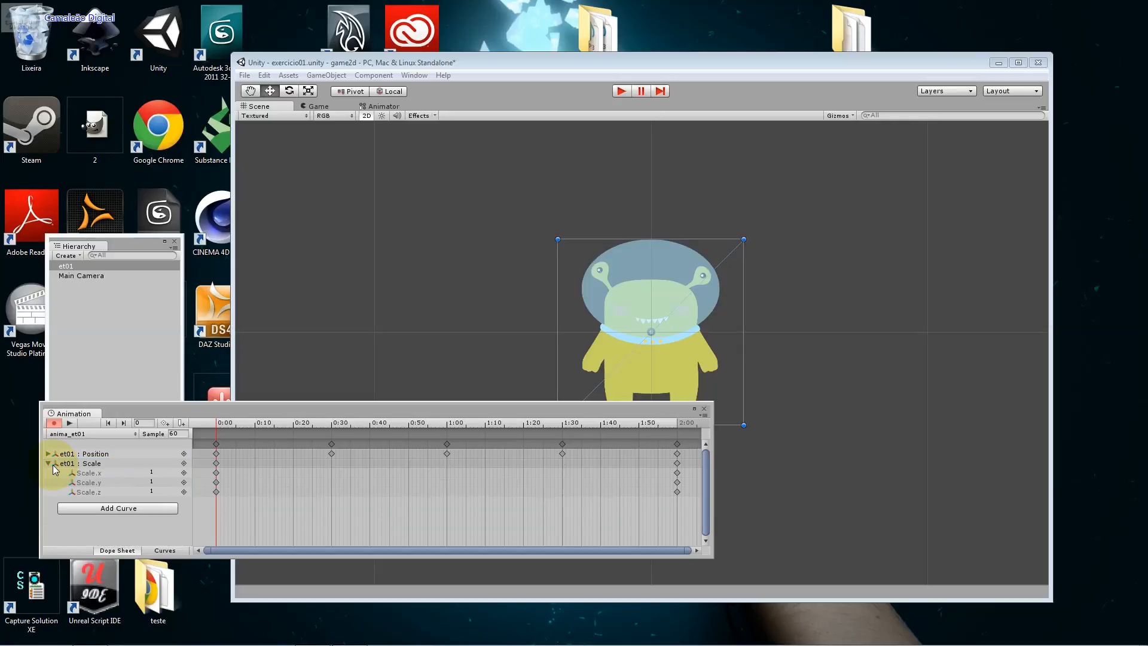
Step: Key et01's Scale at 2 on x, y and z on frame 30
drag(217, 426, 216, 456)
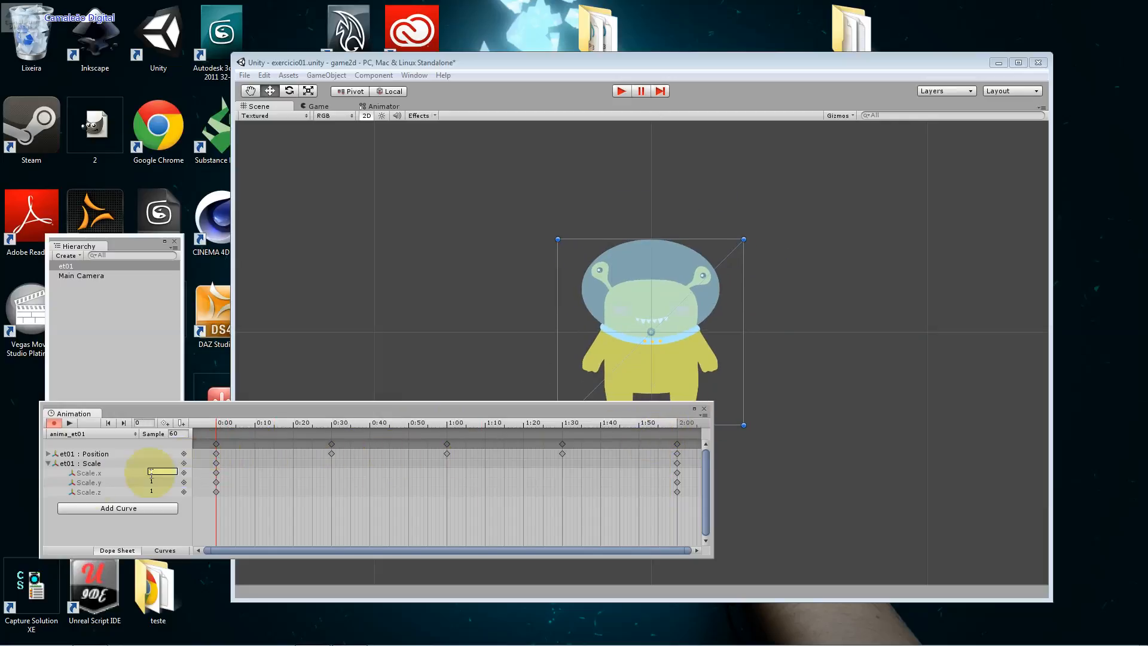
click(216, 483)
drag(216, 426, 332, 433)
click(158, 470)
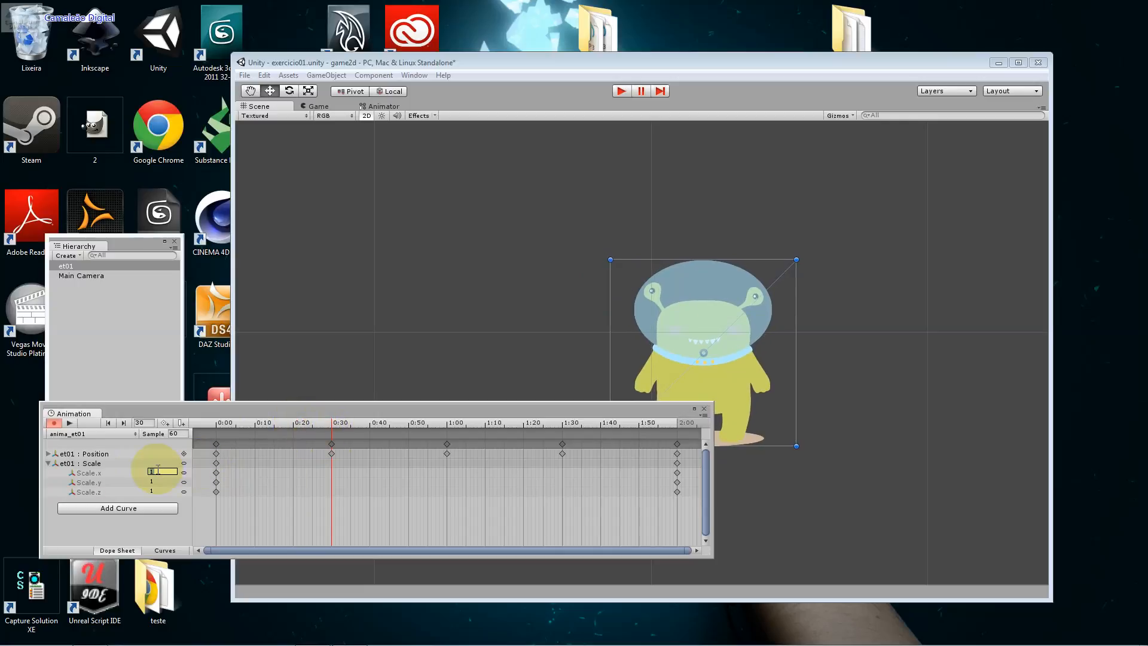
text(2)
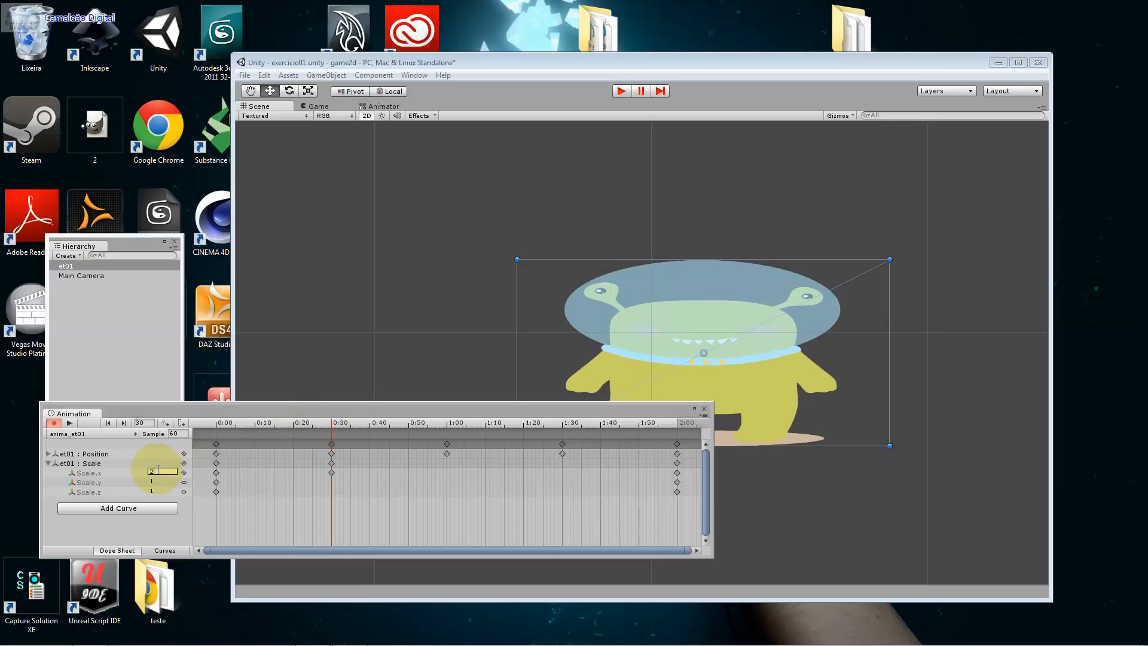
click(335, 424)
mouse_move(335, 424)
mouse_down()
mouse_move(171, 419)
mouse_move(332, 436)
mouse_up()
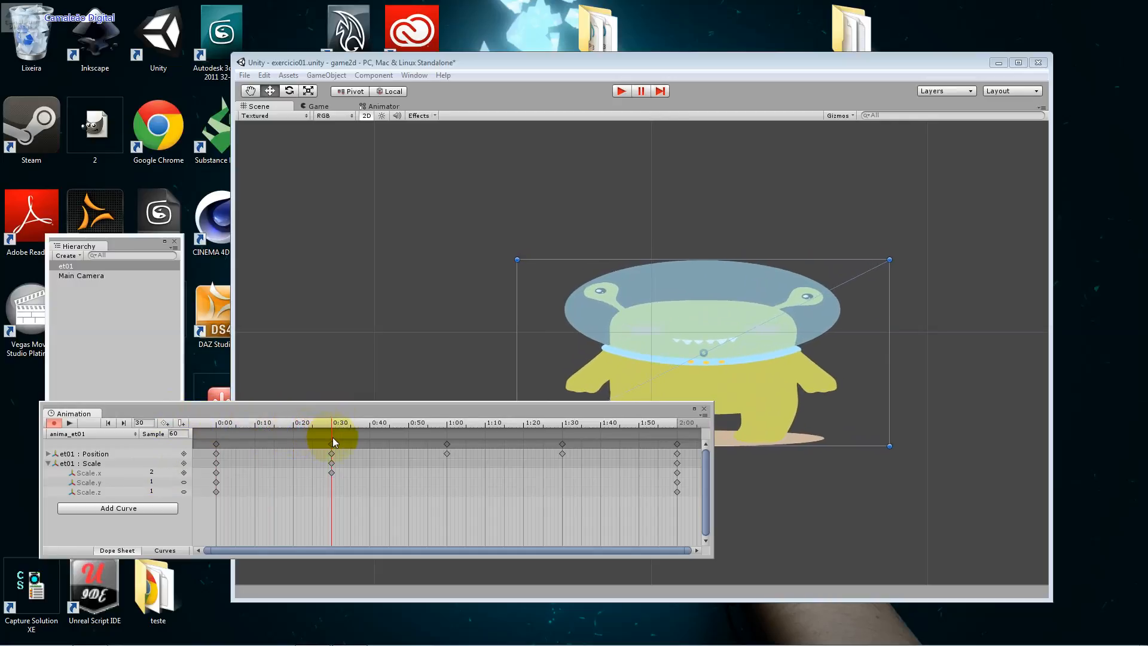
click(169, 482)
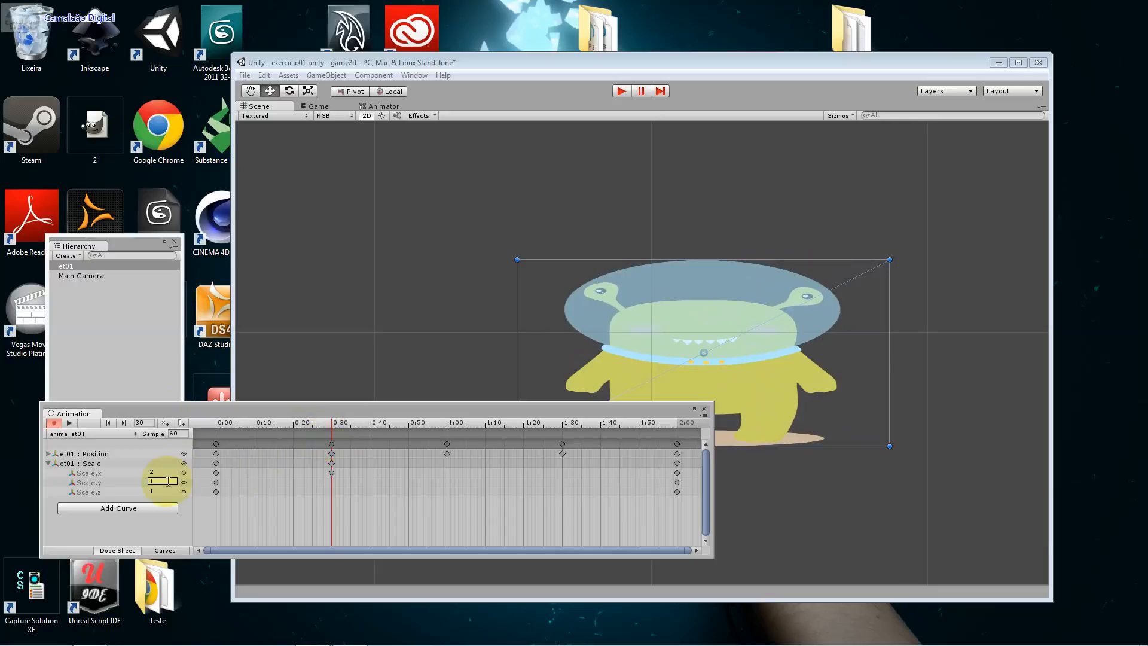
click(174, 482)
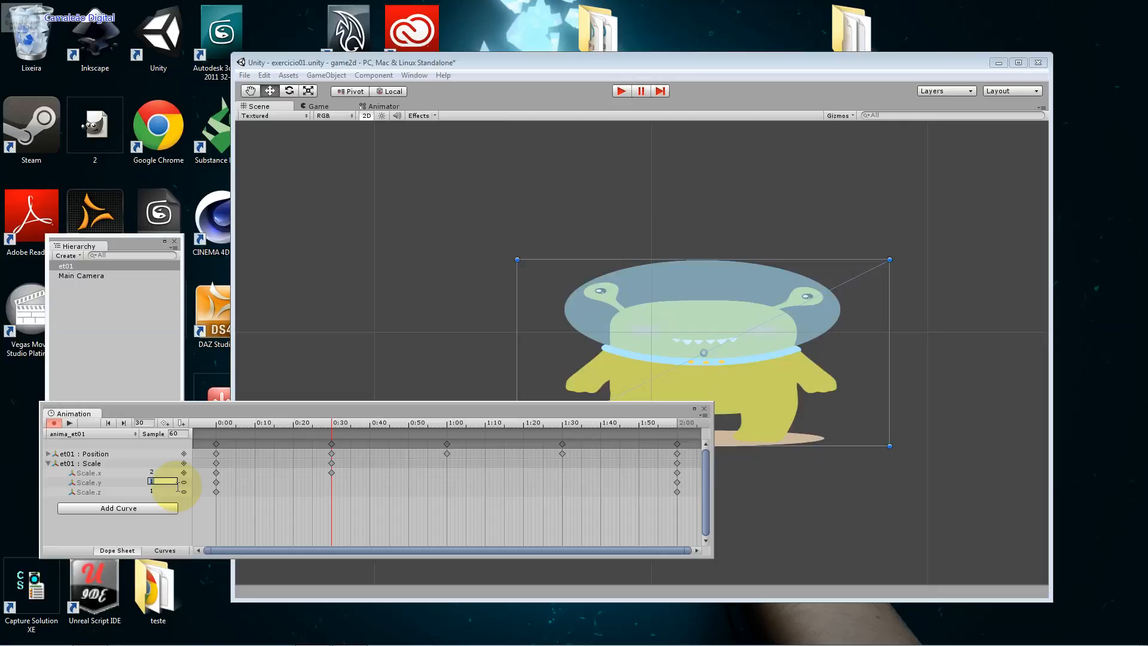
text(2)
key(Tab)
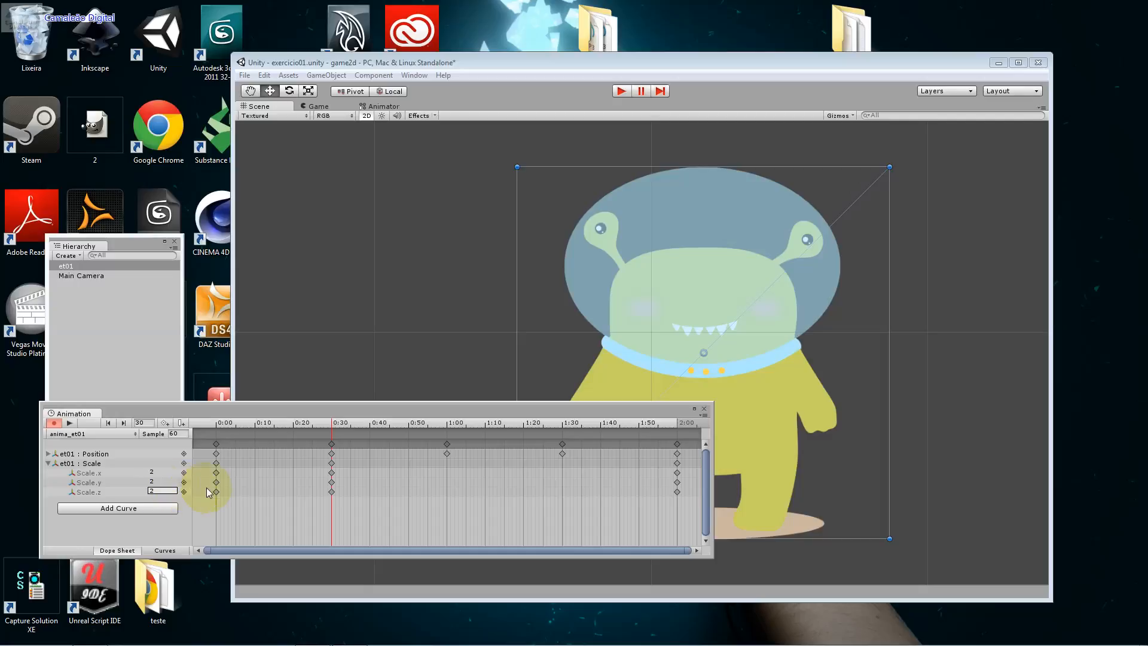
Step: Set et01's Scale to 1.2 on x, y and z on frame 30
mouse_move(321, 427)
mouse_down()
mouse_move(332, 426)
mouse_move(231, 432)
mouse_move(345, 446)
mouse_move(332, 447)
mouse_up()
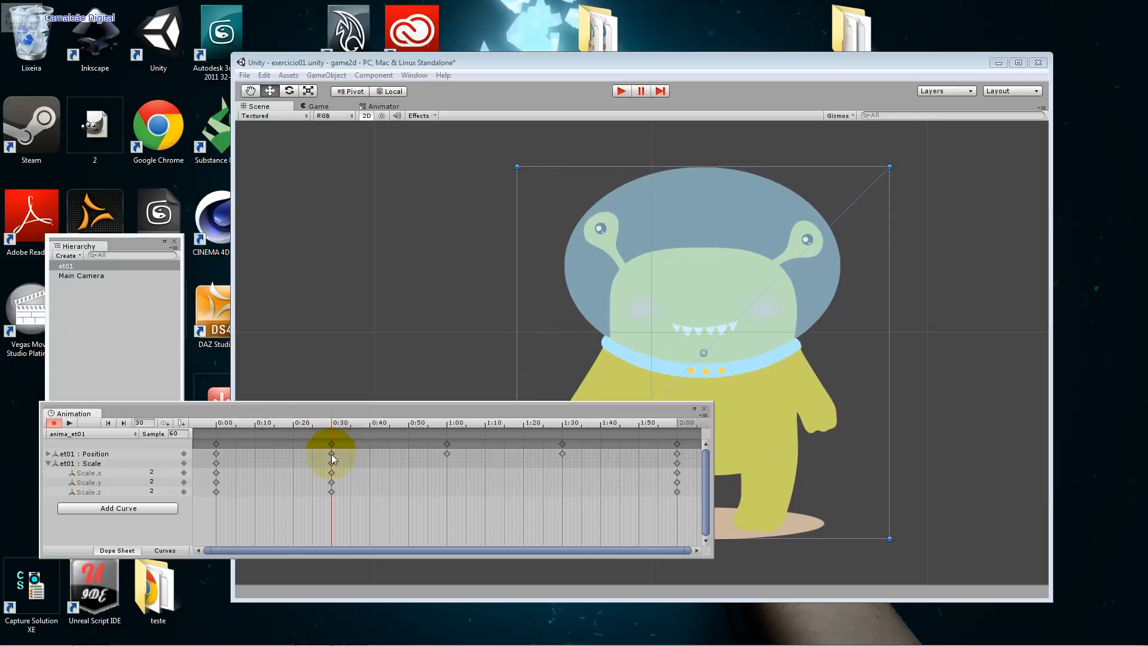
click(166, 481)
click(166, 474)
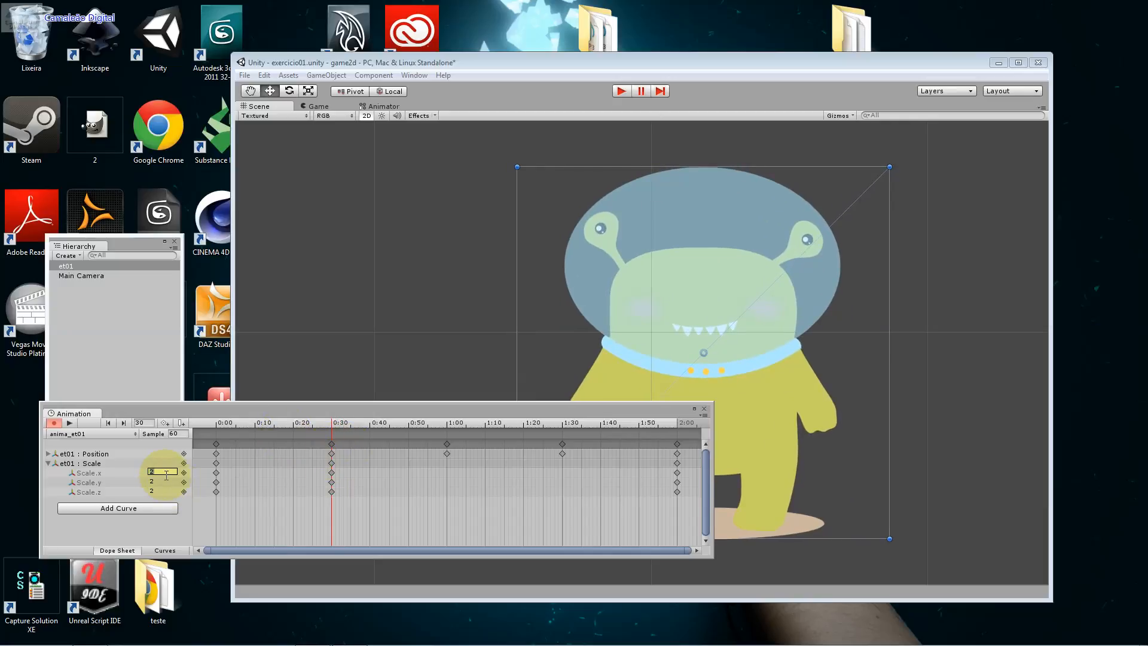
text(1)
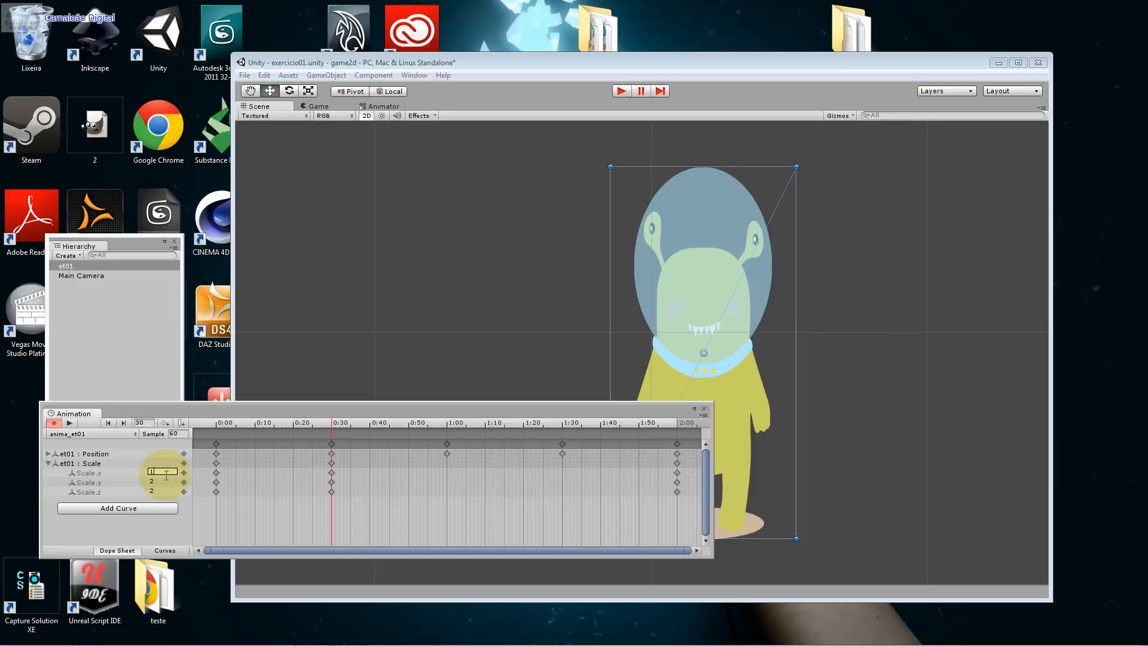
text(.2)
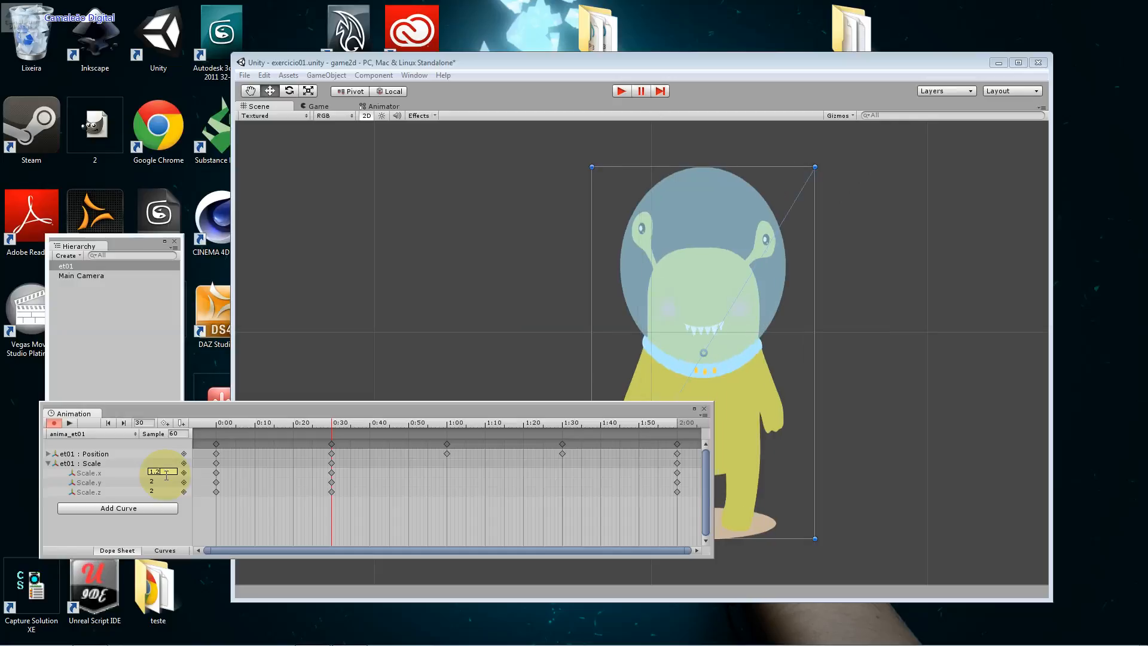
key(Return)
key(Tab)
text(1.2)
key(Tab)
text(1.2)
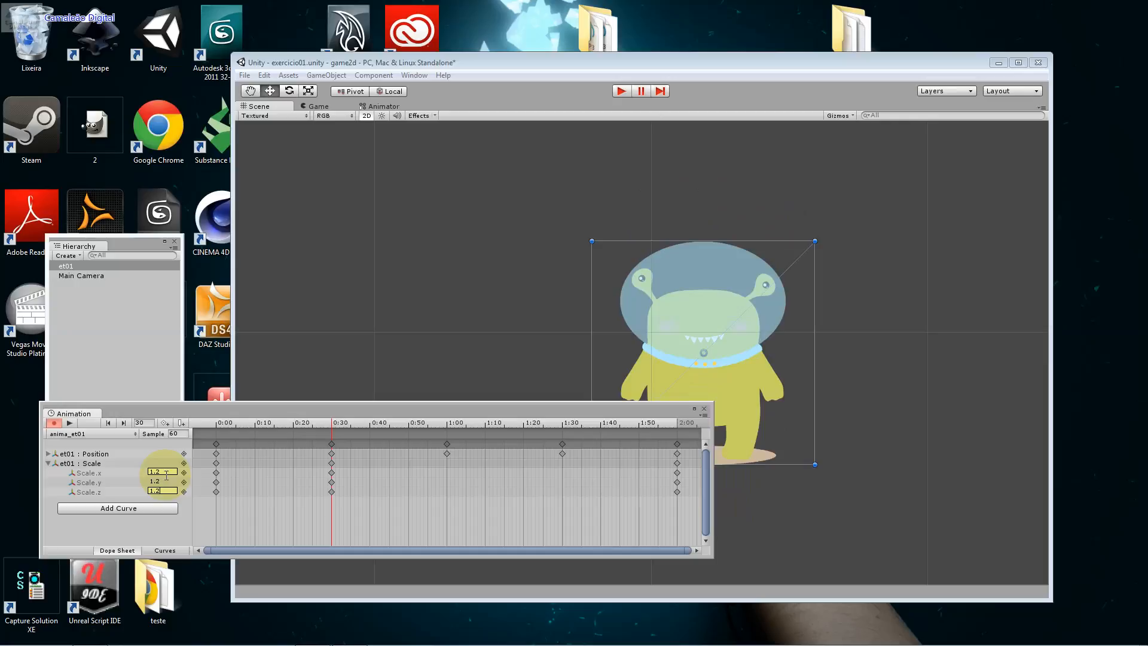
Step: Key et01's Scale at 1 on x, y and z on frame 60
drag(320, 423, 446, 447)
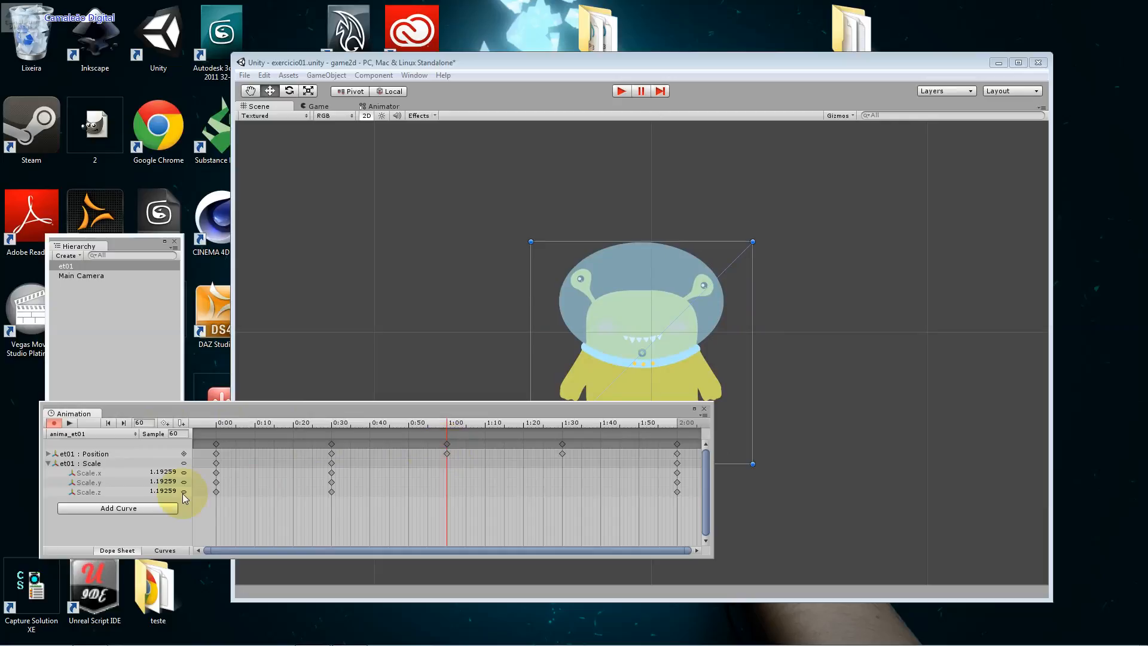
click(162, 472)
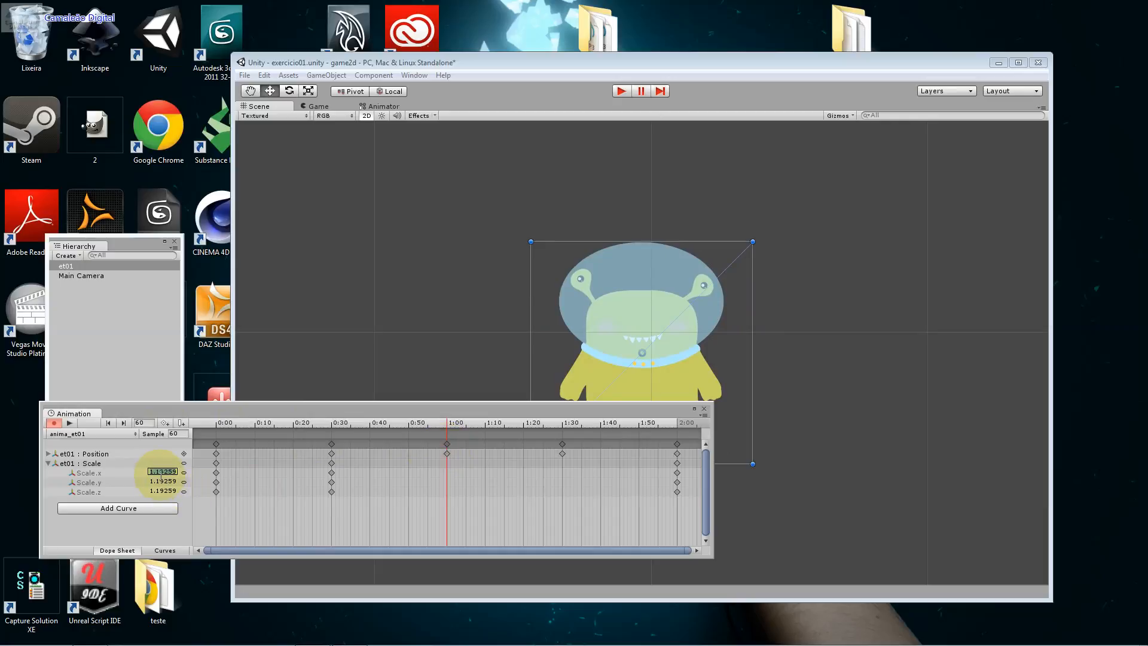
text(1)
key(Tab)
text(1)
key(Tab)
text(1)
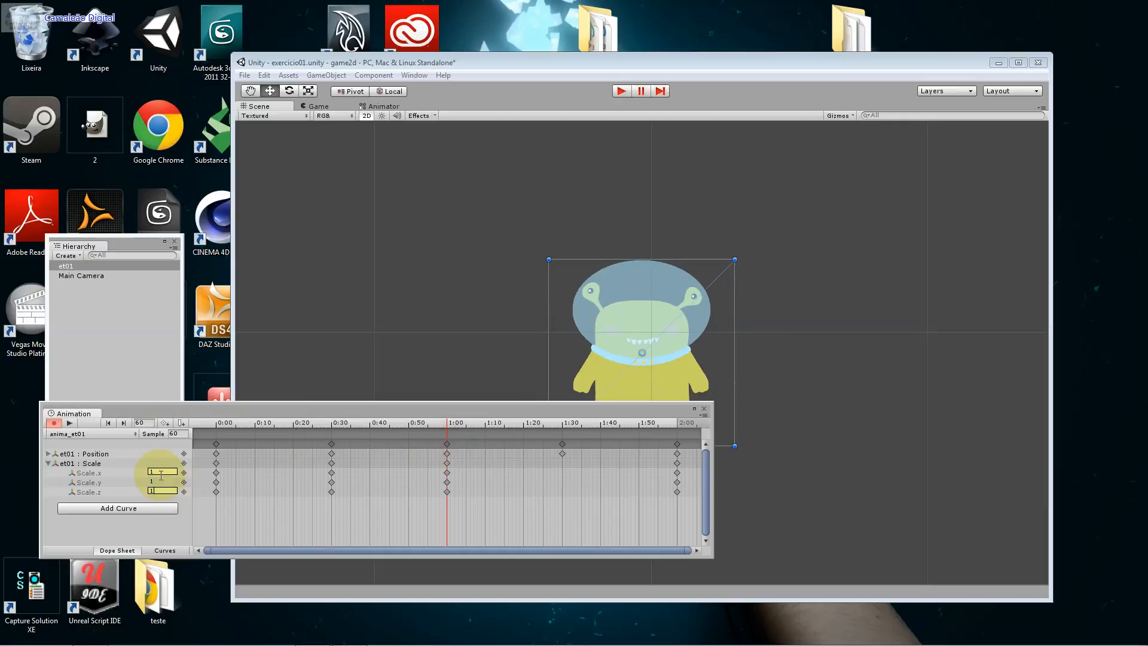
Step: Key et01's Scale at 0.5 on x, y and z on frame 90
drag(478, 446, 561, 433)
click(162, 472)
double_click(163, 471)
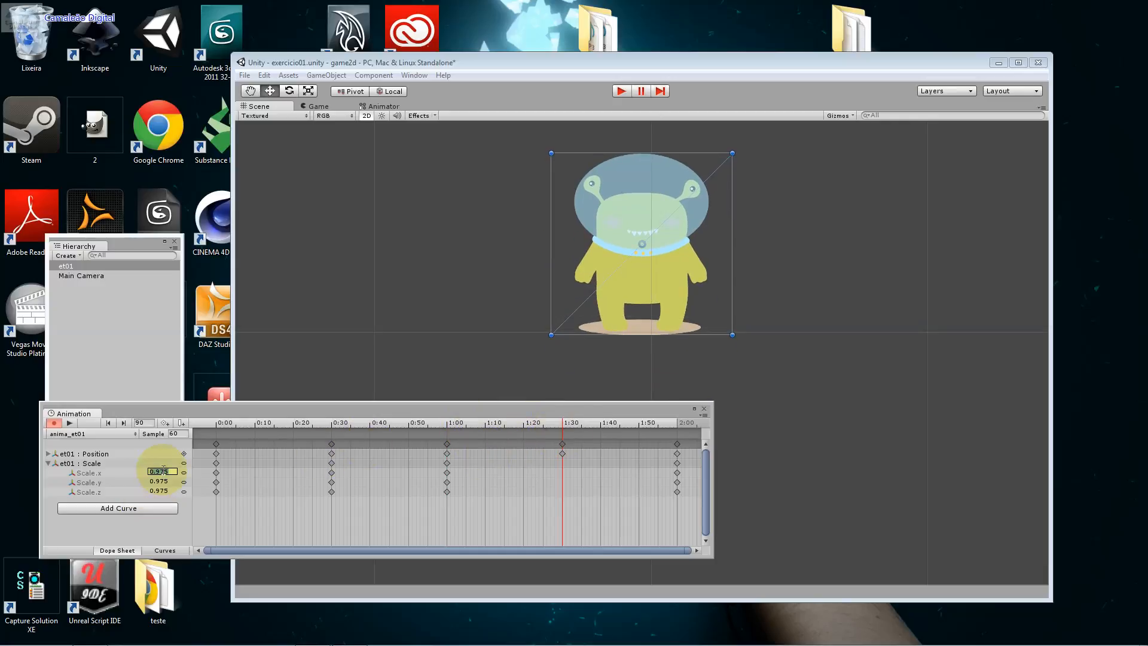
text(0.5)
key(Tab)
text(0.5)
key(Tab)
text(0.5)
key(Return)
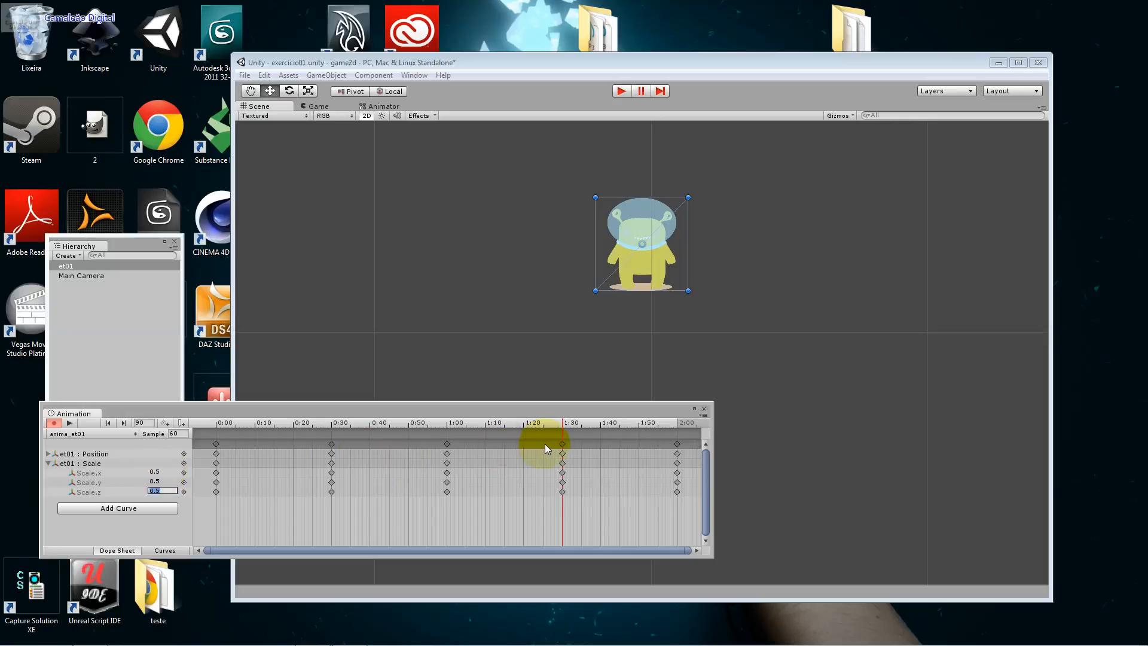
Step: Try moving the Scale.z key on frame 30 to an earlier frame and deleting it
drag(573, 423, 219, 432)
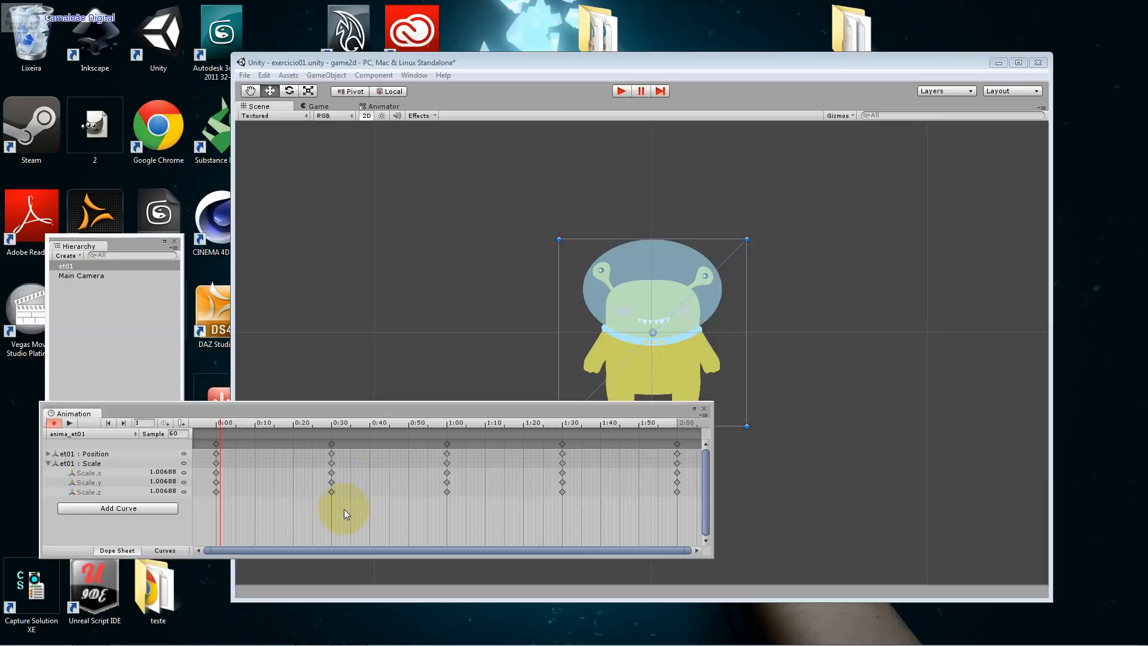
click(332, 492)
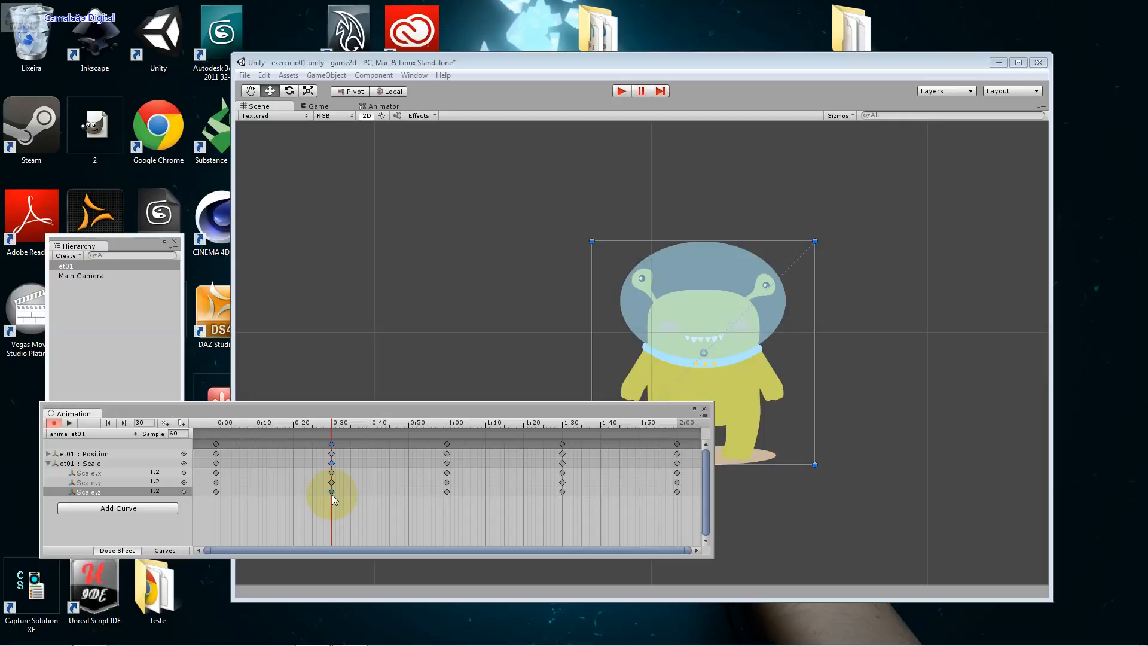
mouse_move(332, 494)
mouse_down()
mouse_move(276, 494)
mouse_move(328, 490)
mouse_move(309, 492)
mouse_up()
key(Delete)
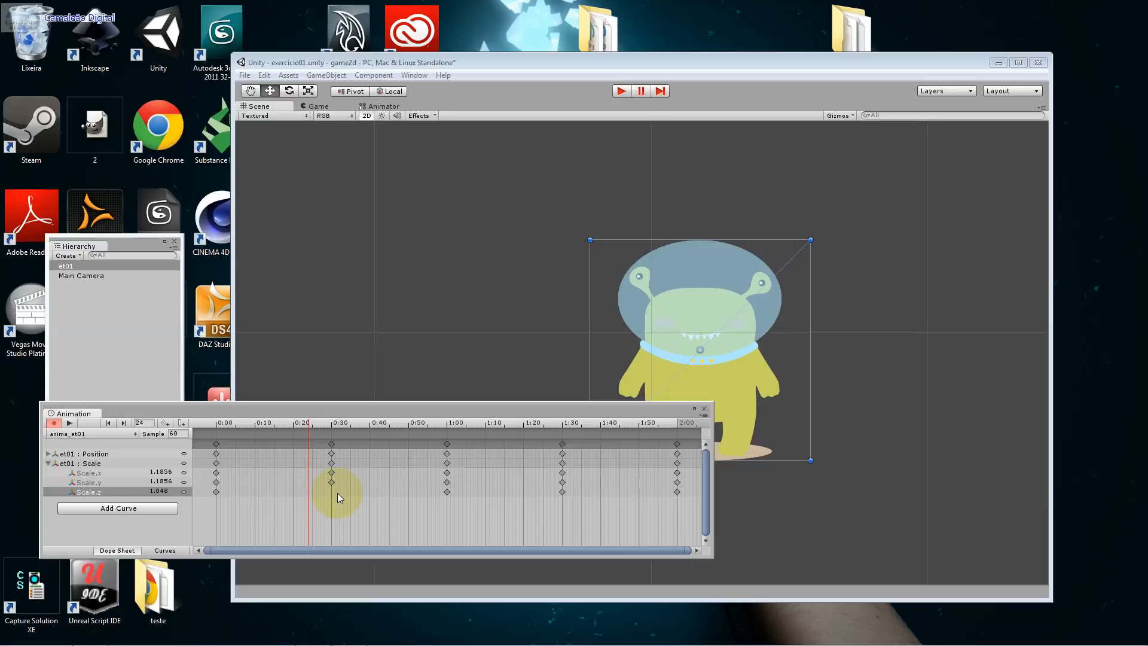
click(336, 492)
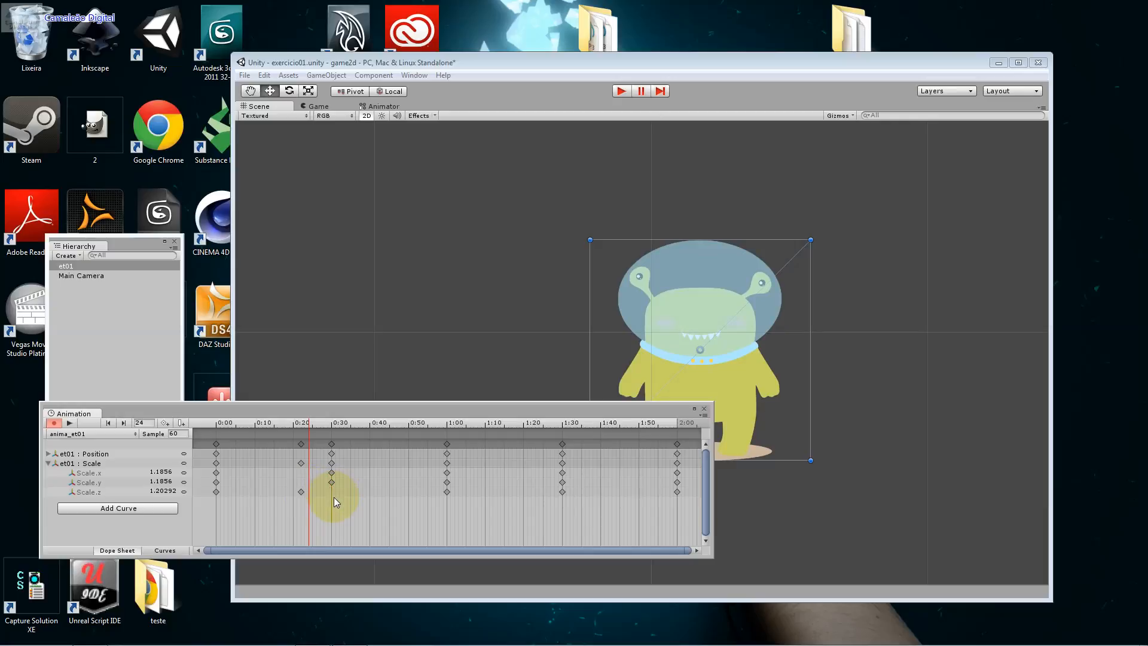
double_click(335, 492)
Step: Check the Scale.y and Scale.x keys on frame 30 and the full key columns on frames 30, 60 and 90
click(330, 483)
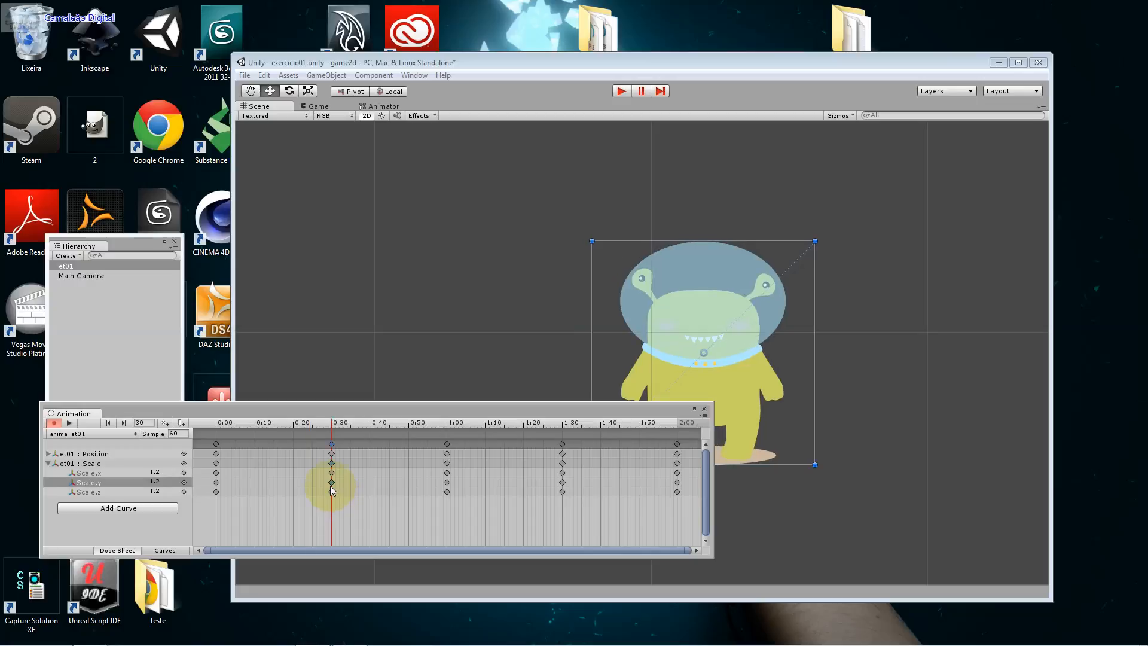
click(332, 472)
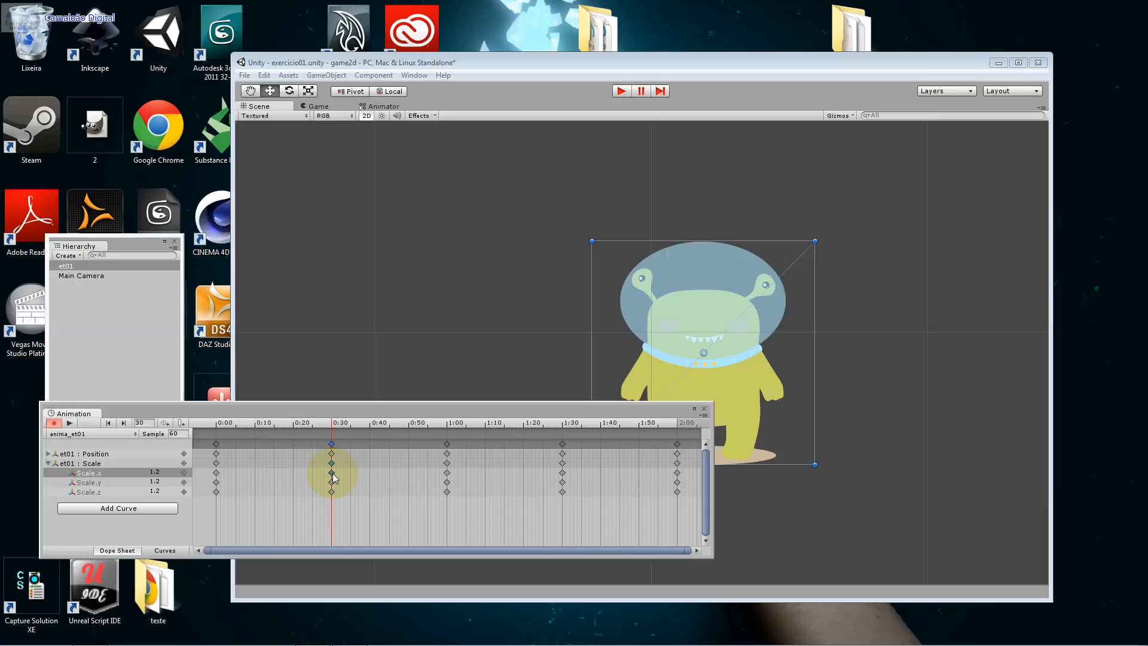
click(332, 445)
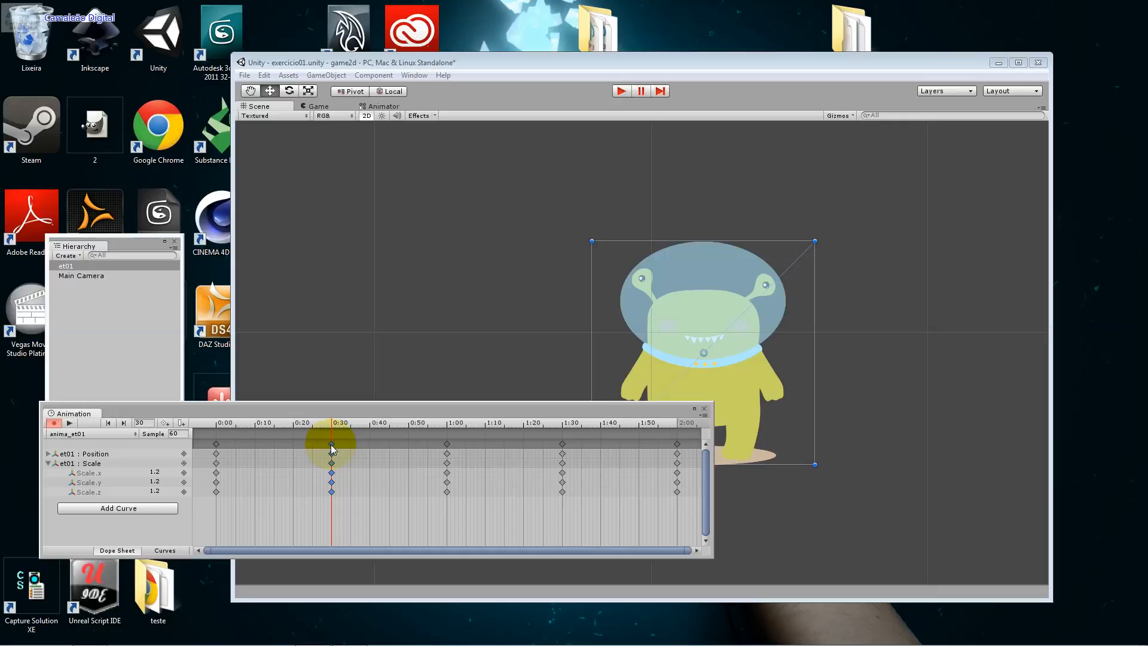
click(448, 450)
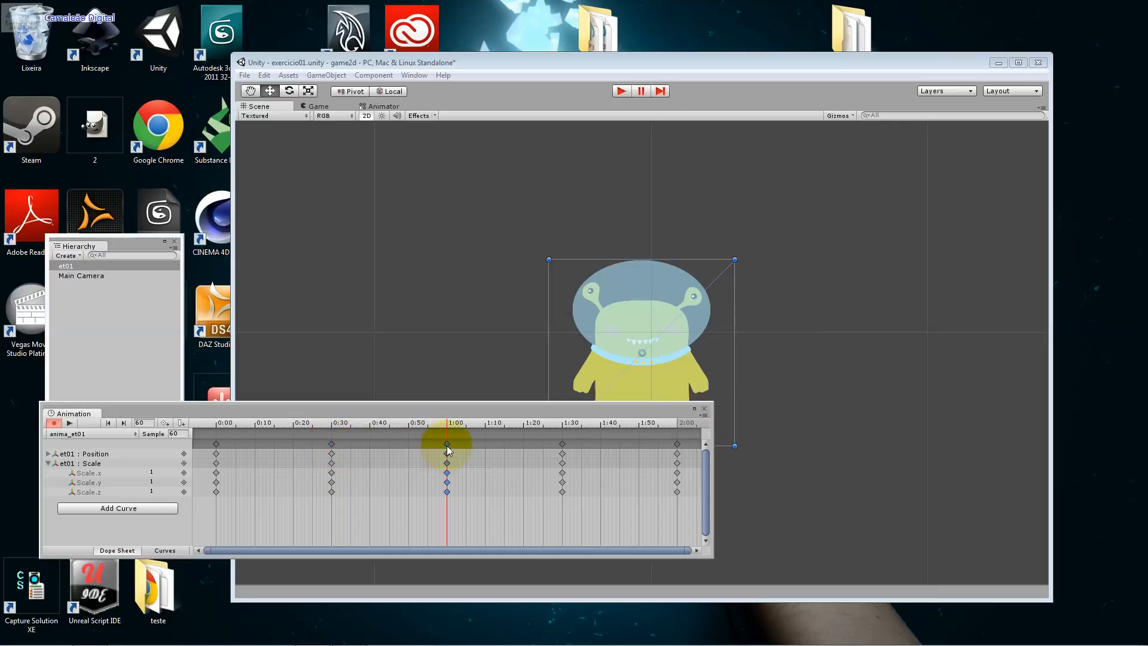
mouse_move(447, 447)
mouse_down()
mouse_move(426, 447)
mouse_move(447, 447)
mouse_up()
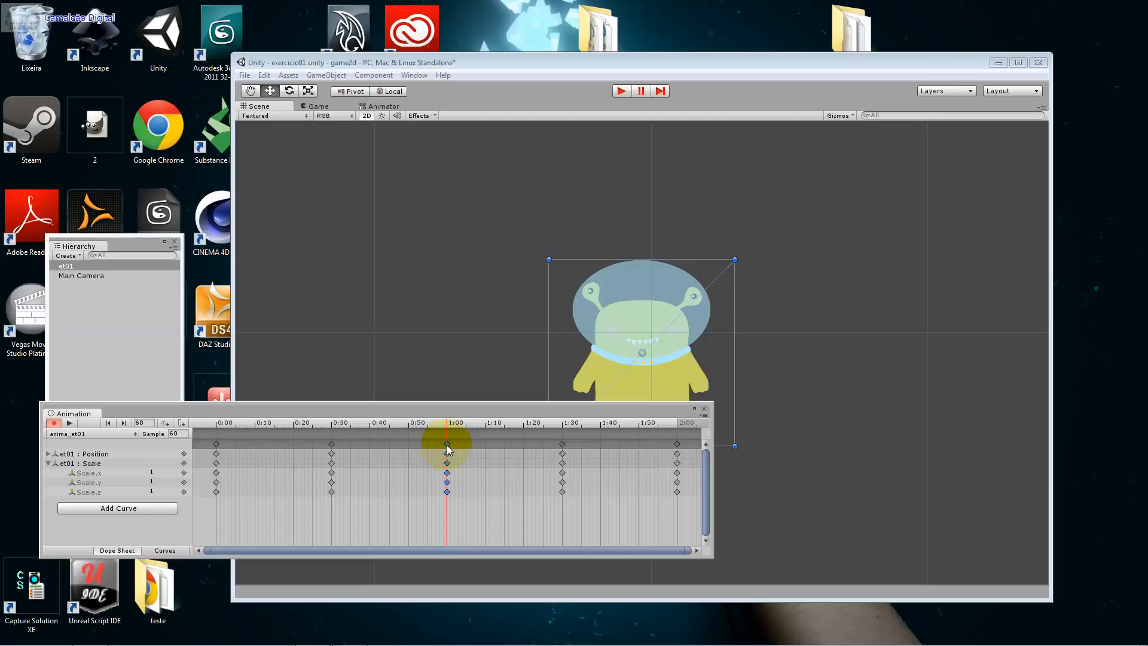
click(562, 445)
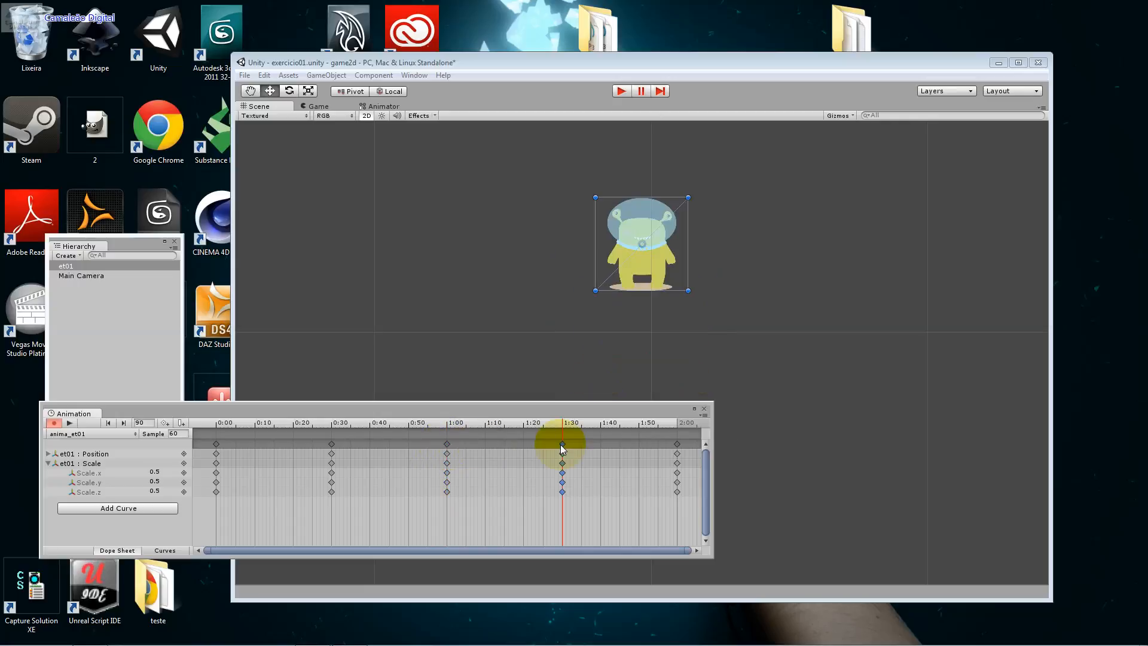
Step: Try shifting the Scale.y key on frame 30 slightly along the timeline
click(333, 482)
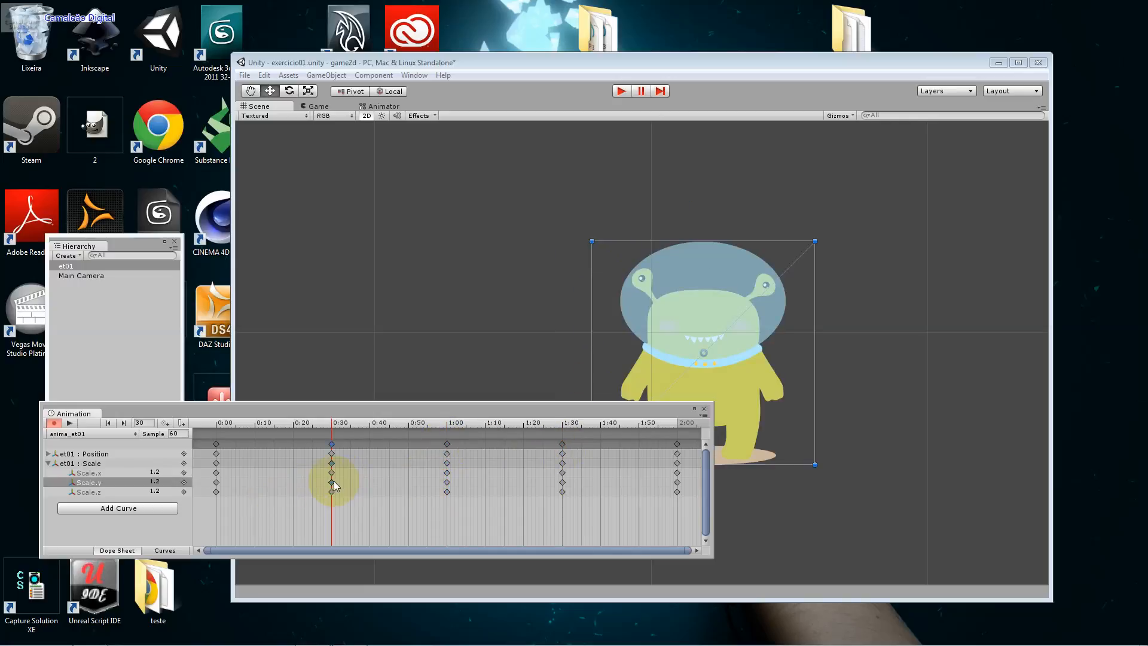
mouse_move(333, 482)
mouse_down()
mouse_move(303, 482)
mouse_move(331, 483)
mouse_up()
drag(333, 483, 335, 483)
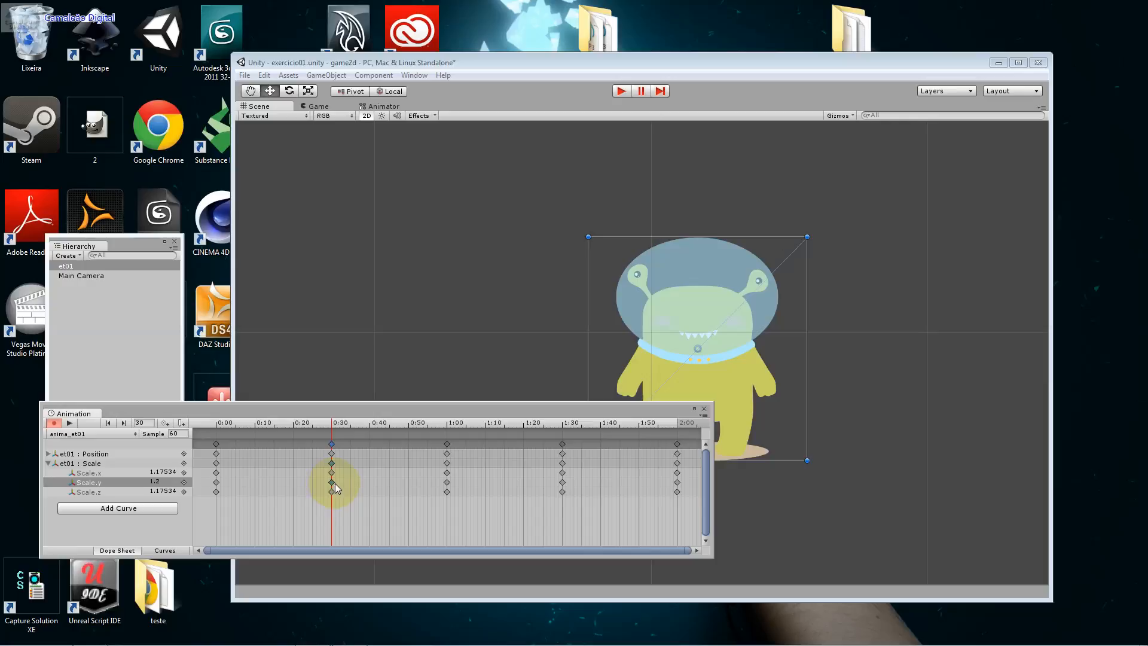
click(704, 415)
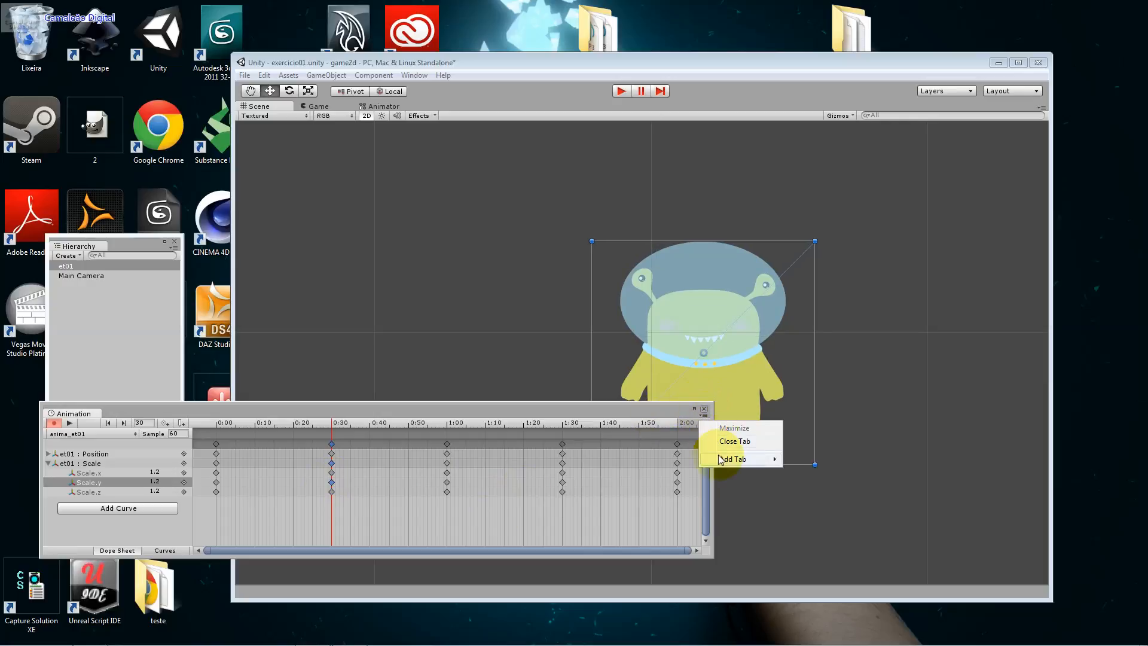
mouse_move(733, 459)
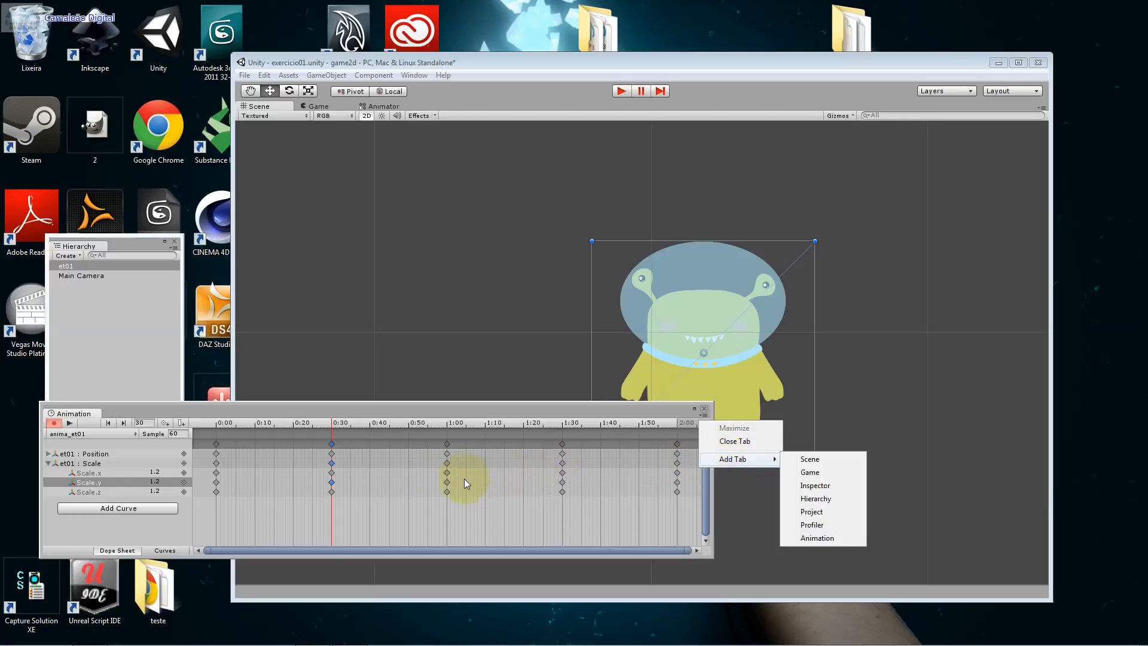
click(401, 474)
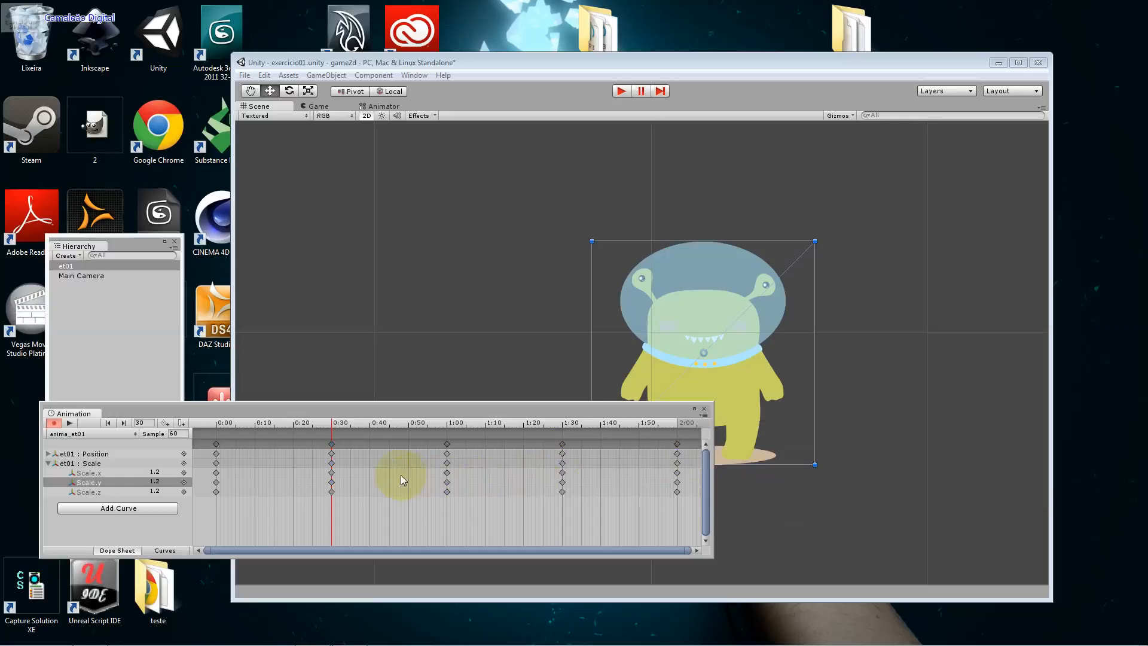
click(331, 464)
right_click(332, 464)
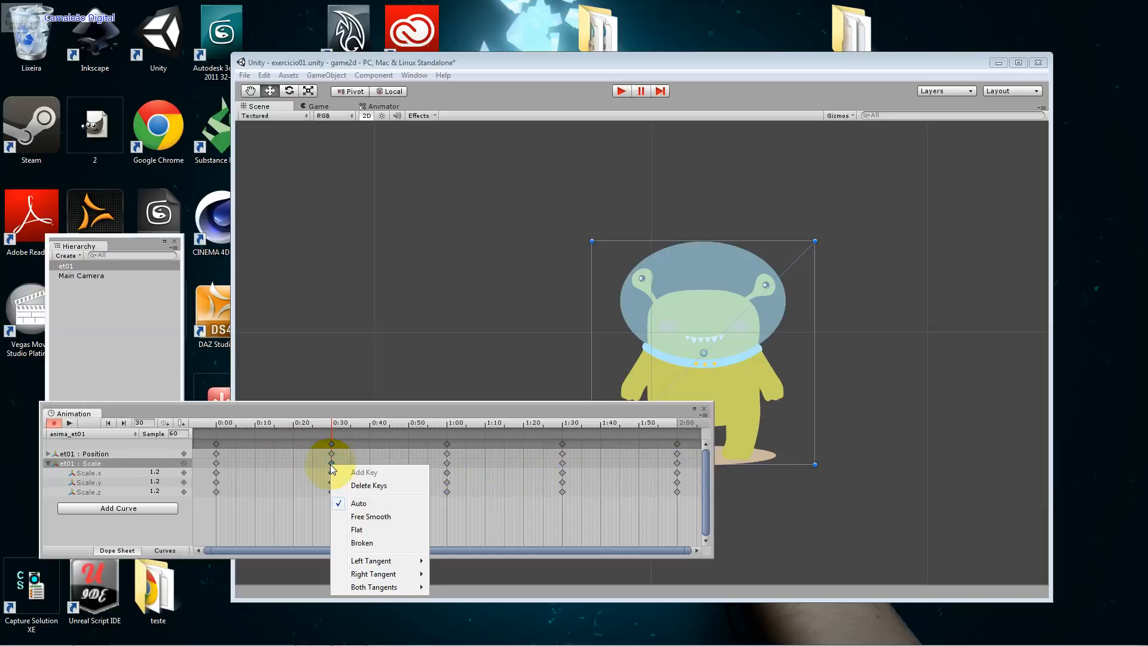
click(404, 449)
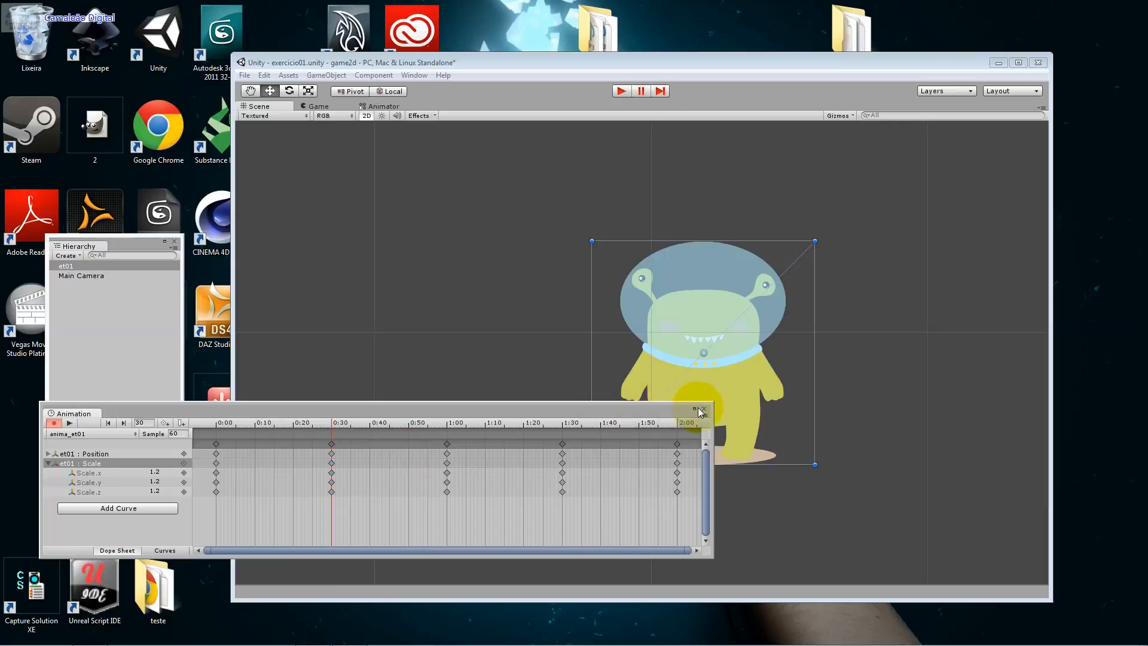
Step: Close the Animation window and test et01's animation in a short play-mode run
click(703, 409)
click(620, 91)
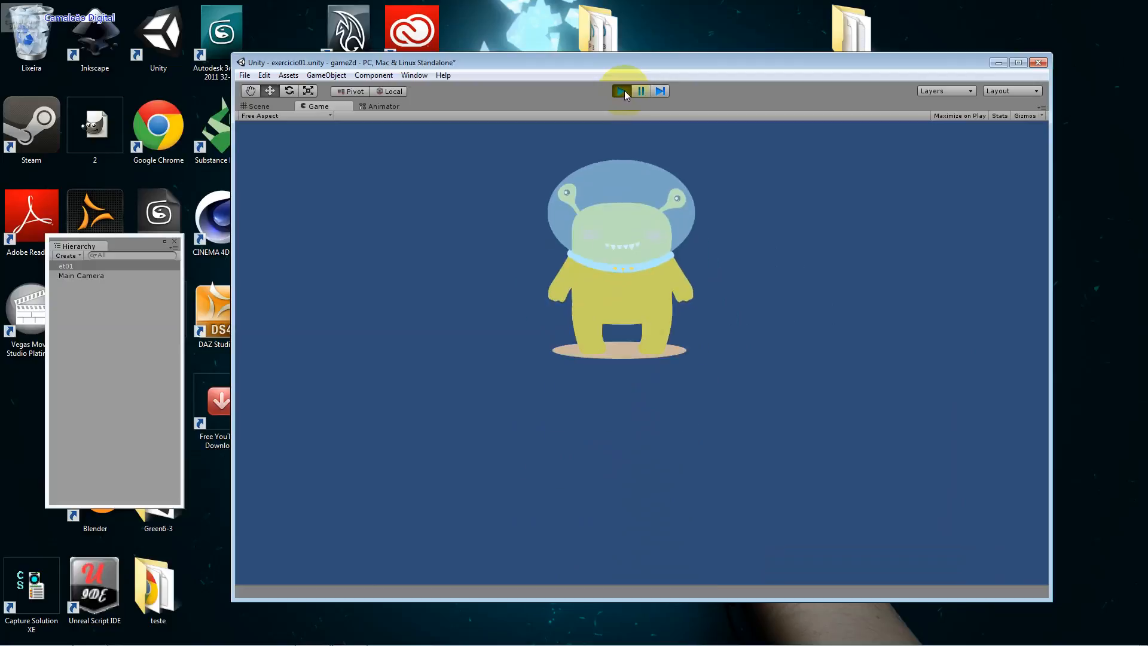
click(622, 91)
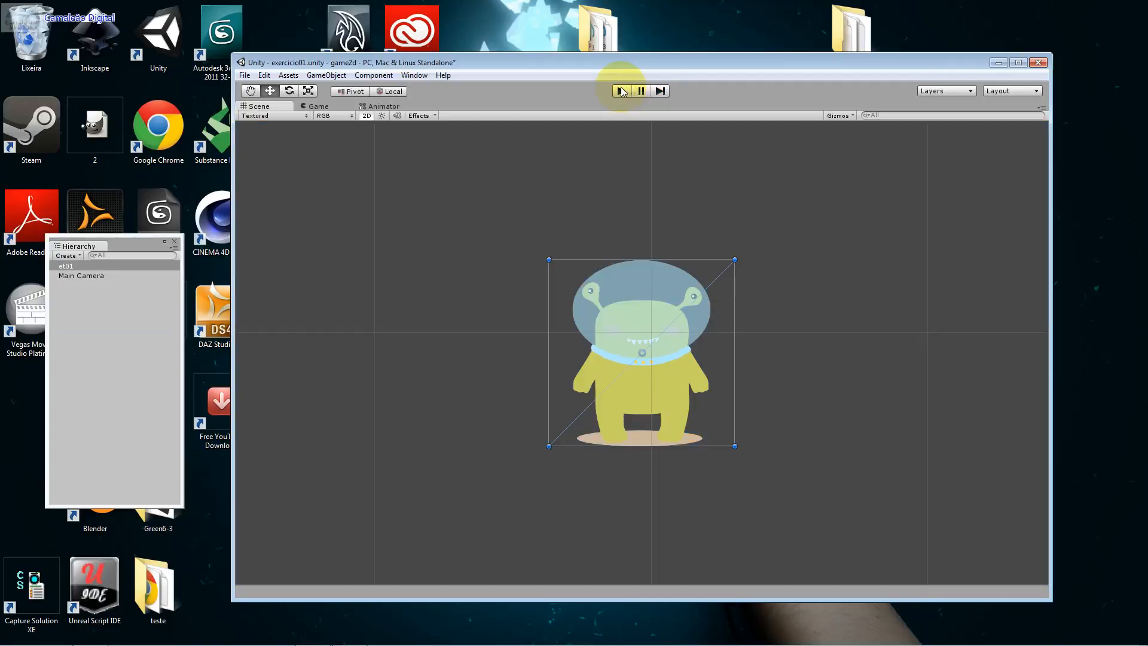
Step: Save the exercicio01 scene and open the Level scene from the project's Scenes folder
click(245, 75)
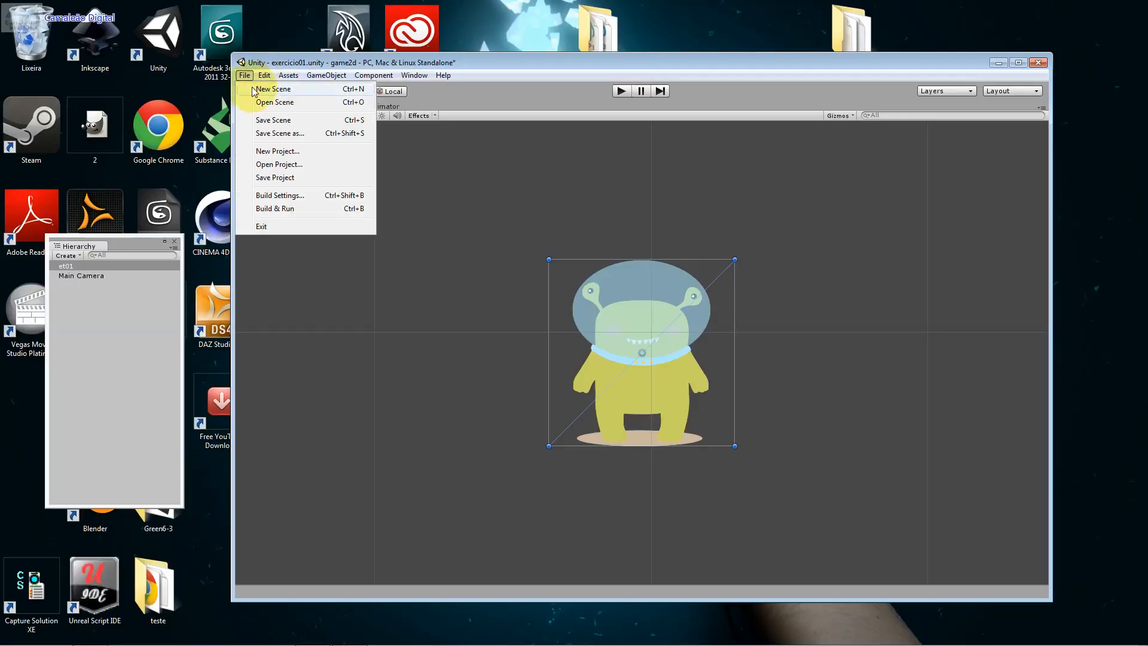
click(274, 120)
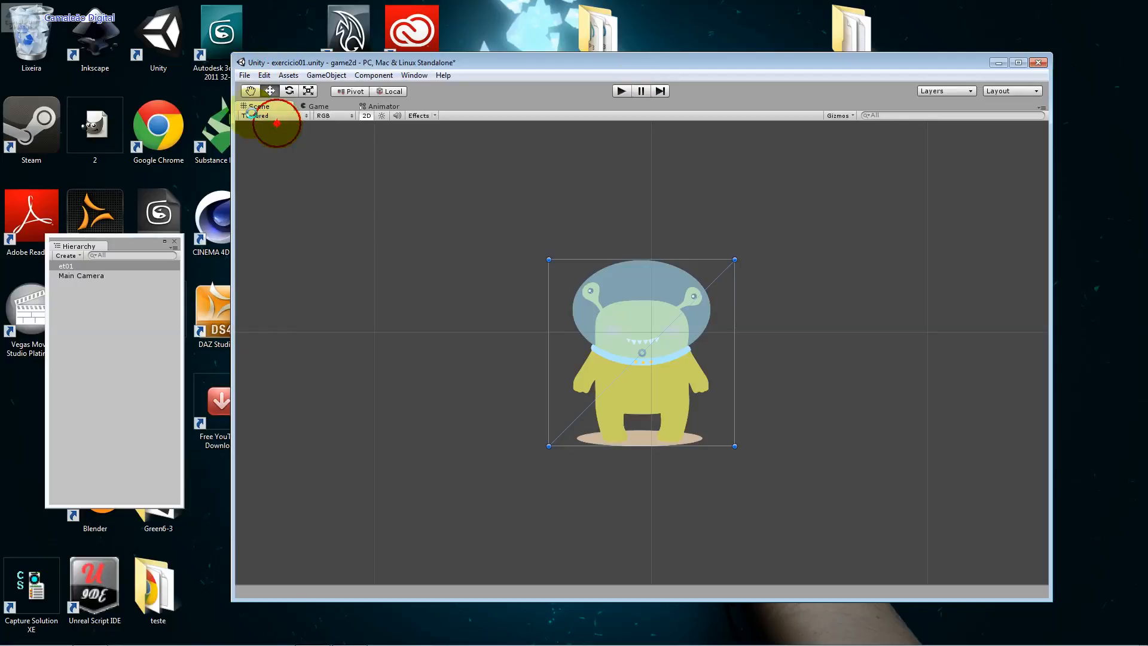
click(245, 76)
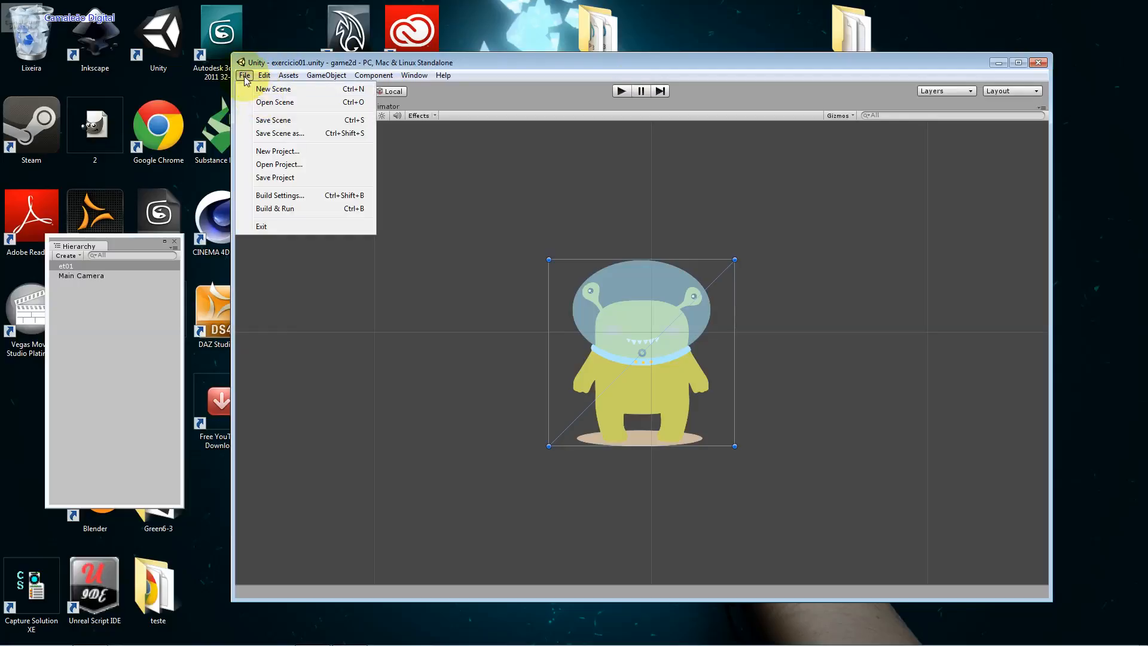
click(275, 104)
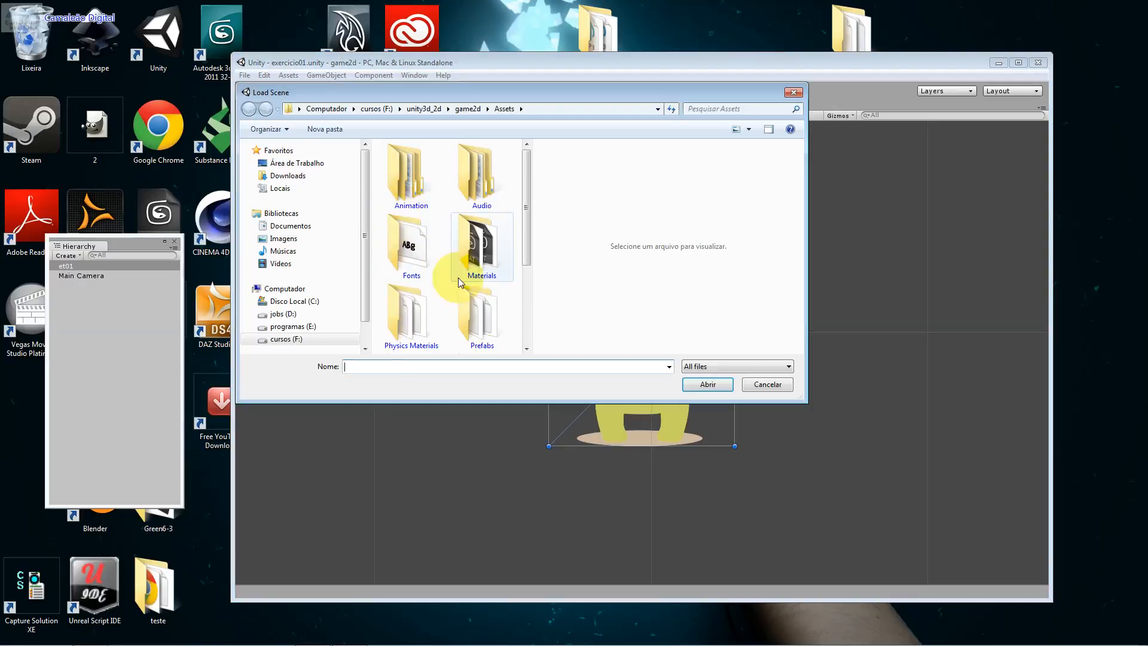
scroll(528, 307, down, 3)
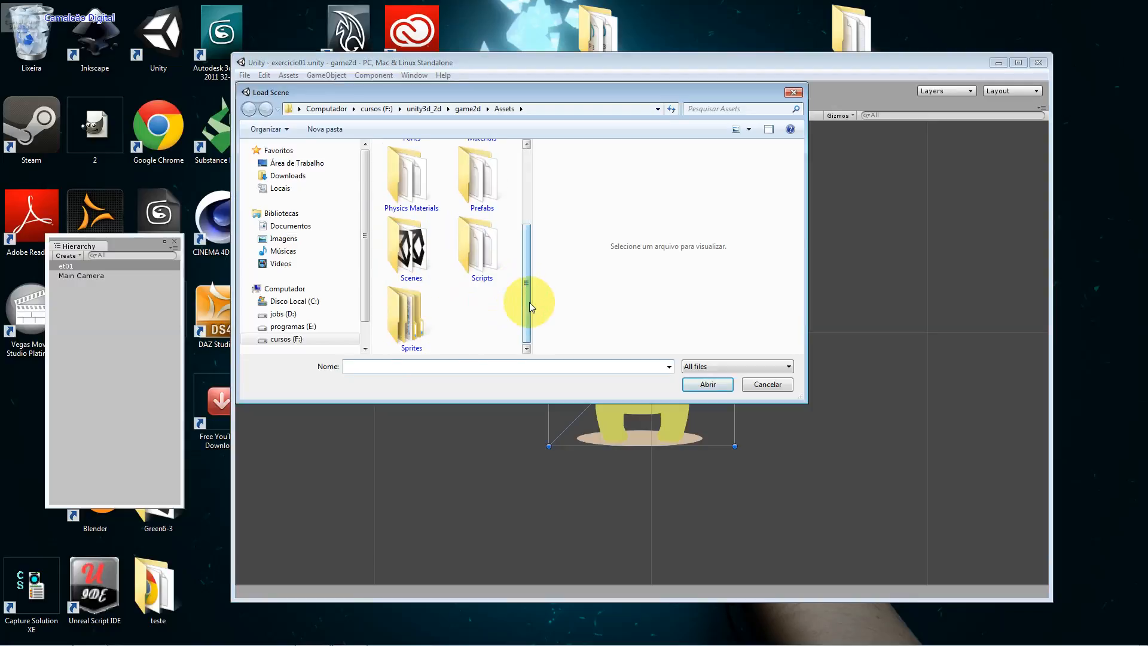
double_click(418, 253)
double_click(402, 177)
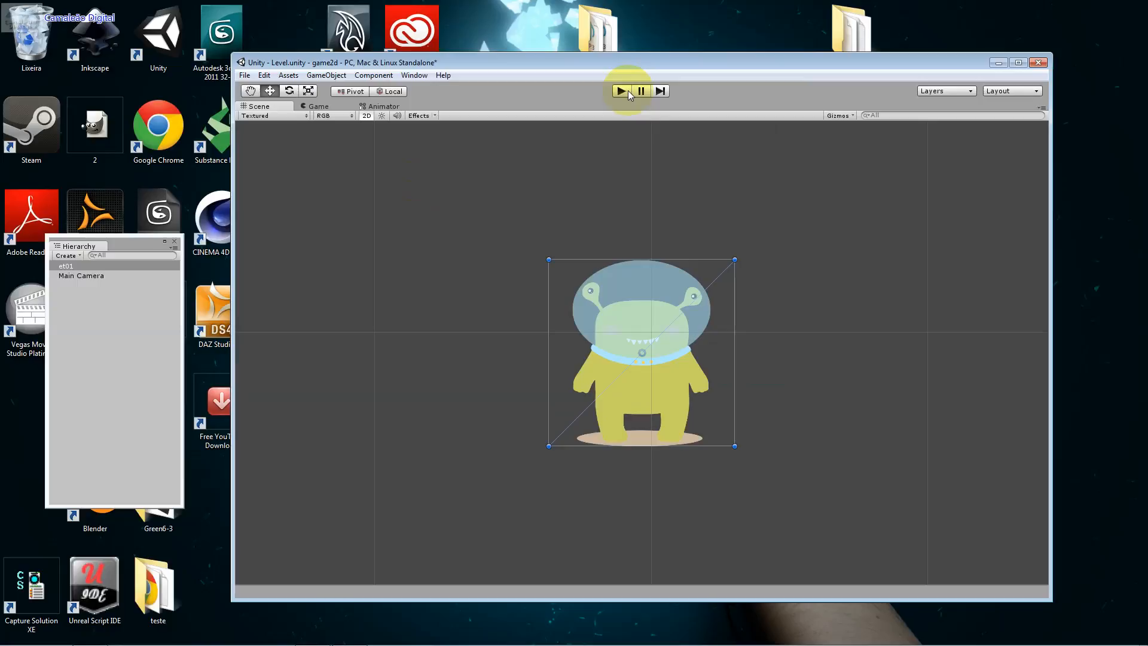
click(549, 65)
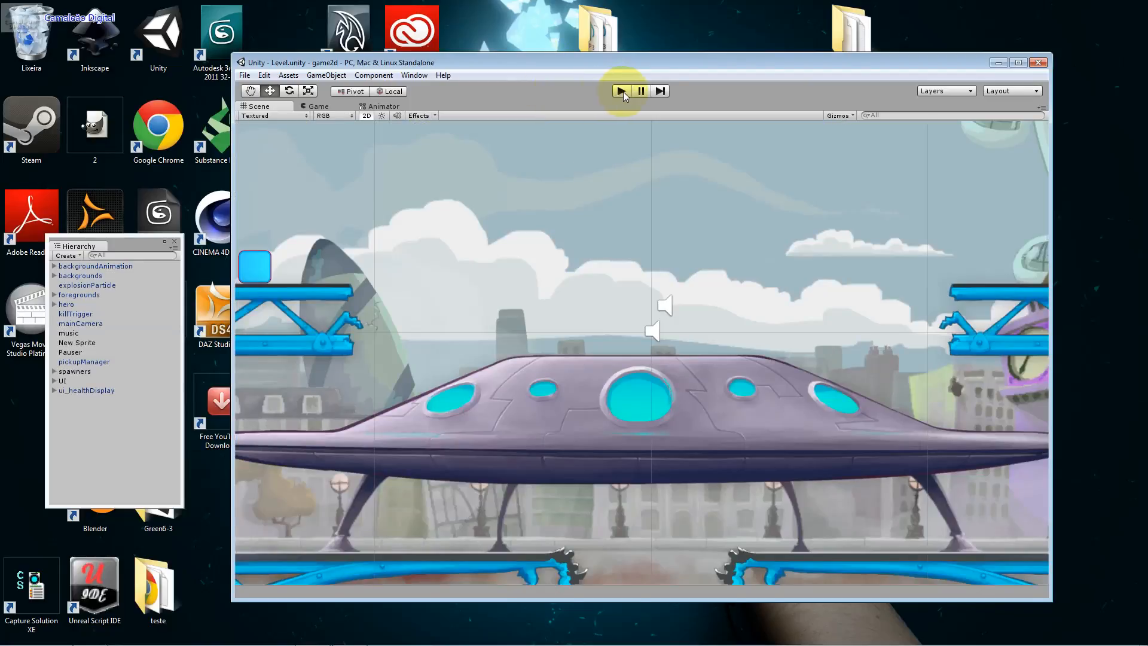
Step: Test the Level scene in a short play-mode run, check the Game view and return to the Scene view
click(622, 91)
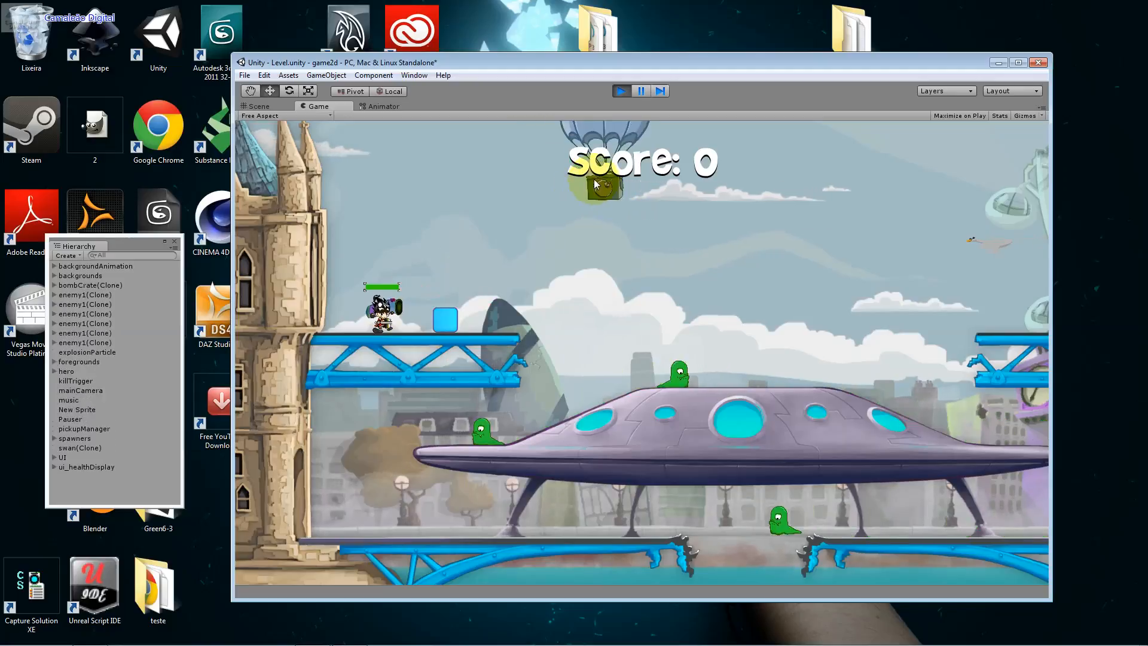
click(626, 94)
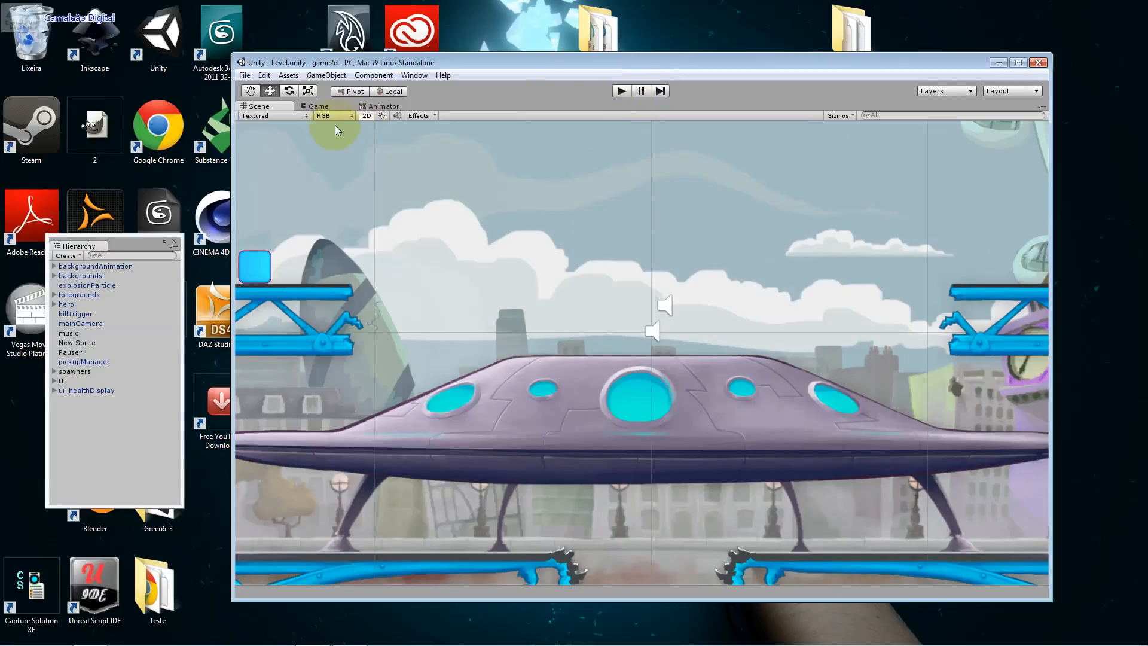
click(323, 108)
click(259, 106)
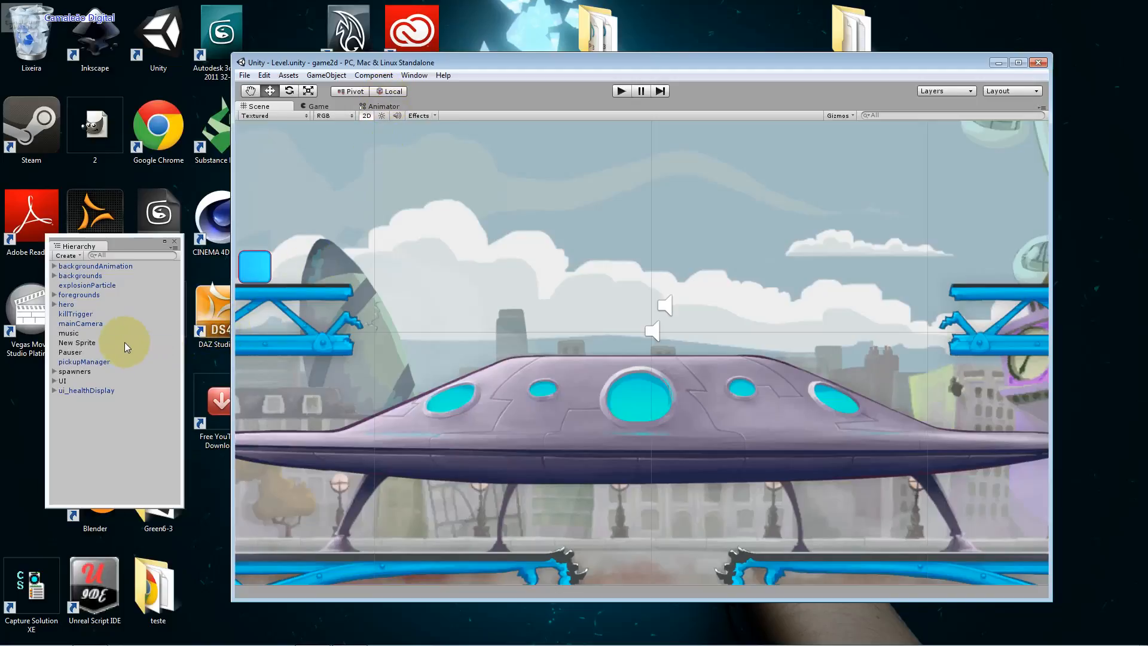
Step: Select New Sprite and pickupManager one after the other in the Hierarchy
click(78, 342)
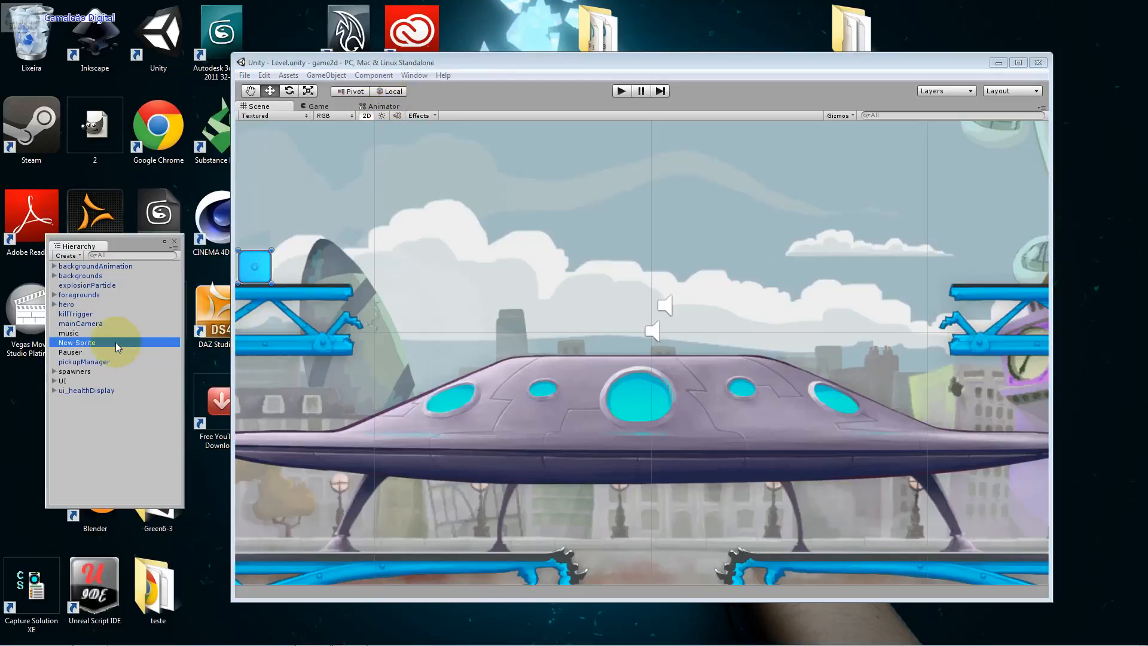
click(116, 342)
click(144, 360)
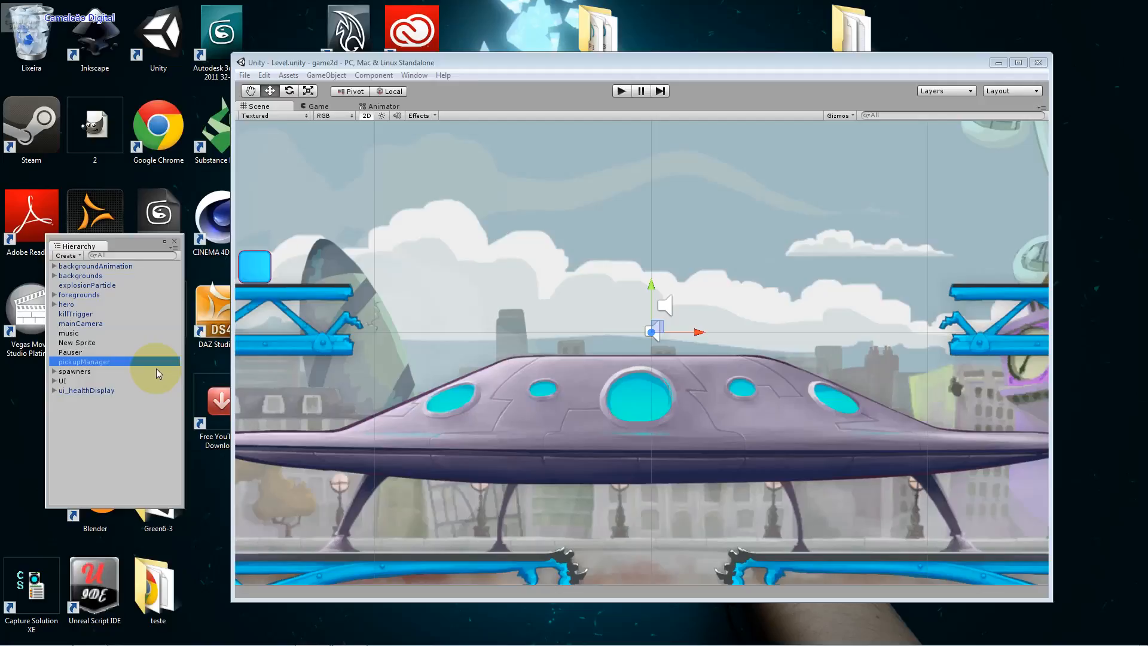
click(163, 366)
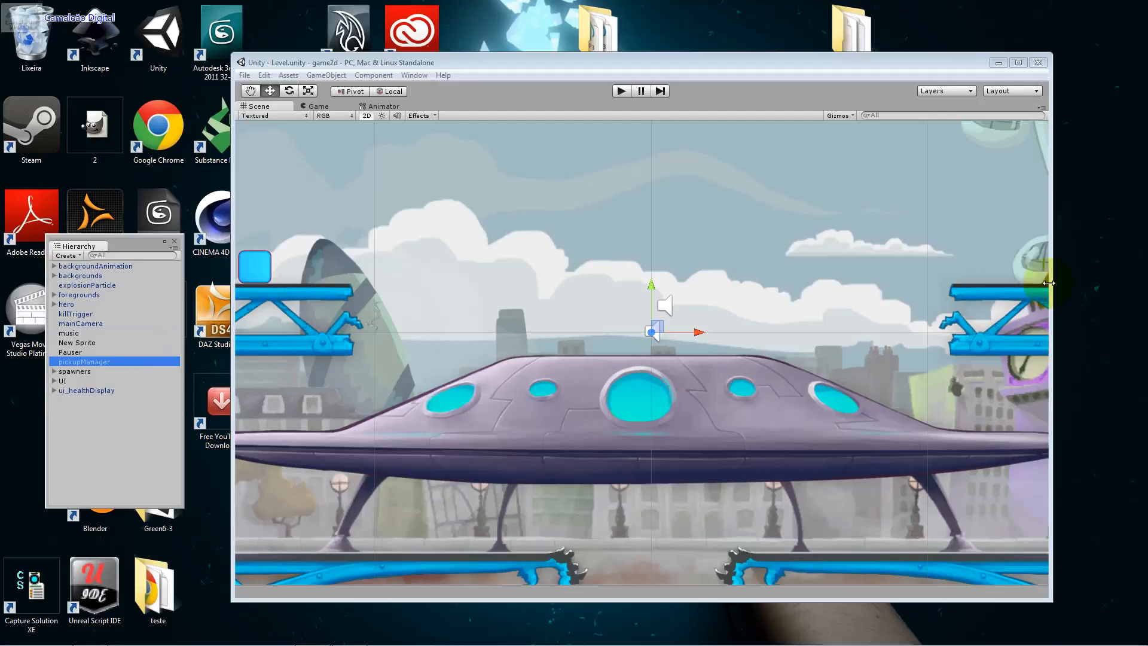